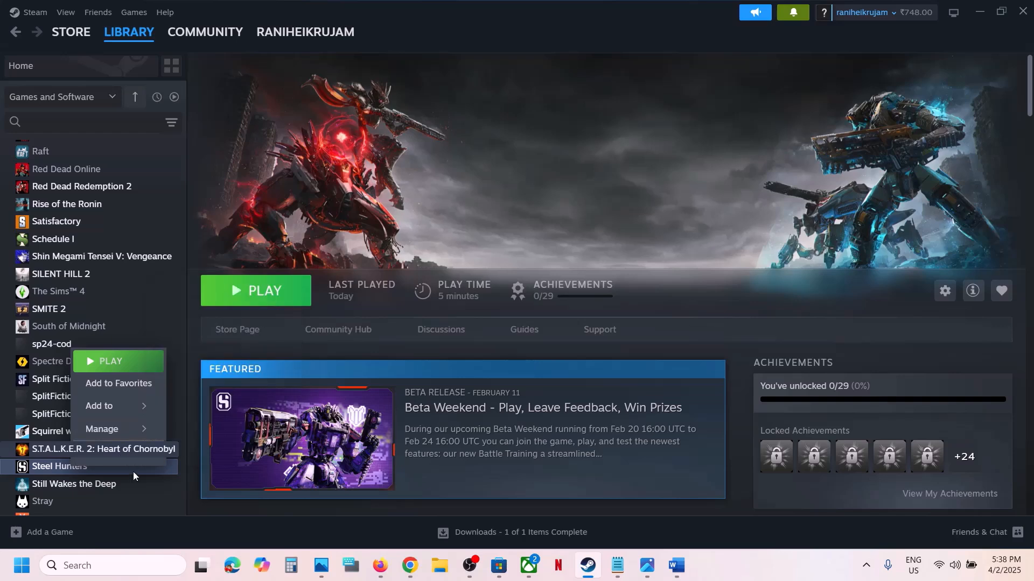
Step: Open the properties of Steel Hunters, set its launch options to -dx11 and close the dialog
{"action": "left_click", "coordinate": [154, 464]}
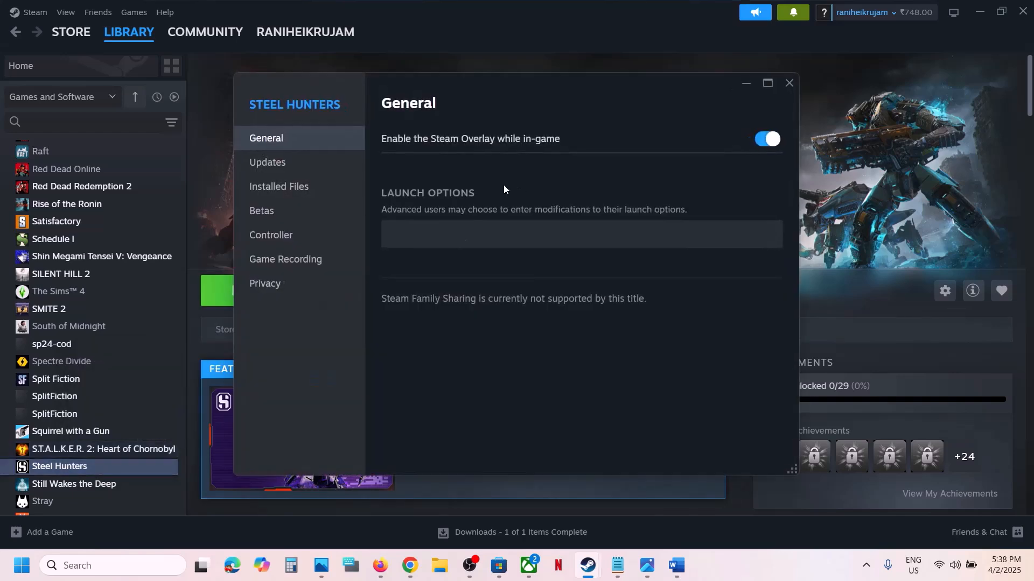
{"action": "left_click", "coordinate": [432, 243]}
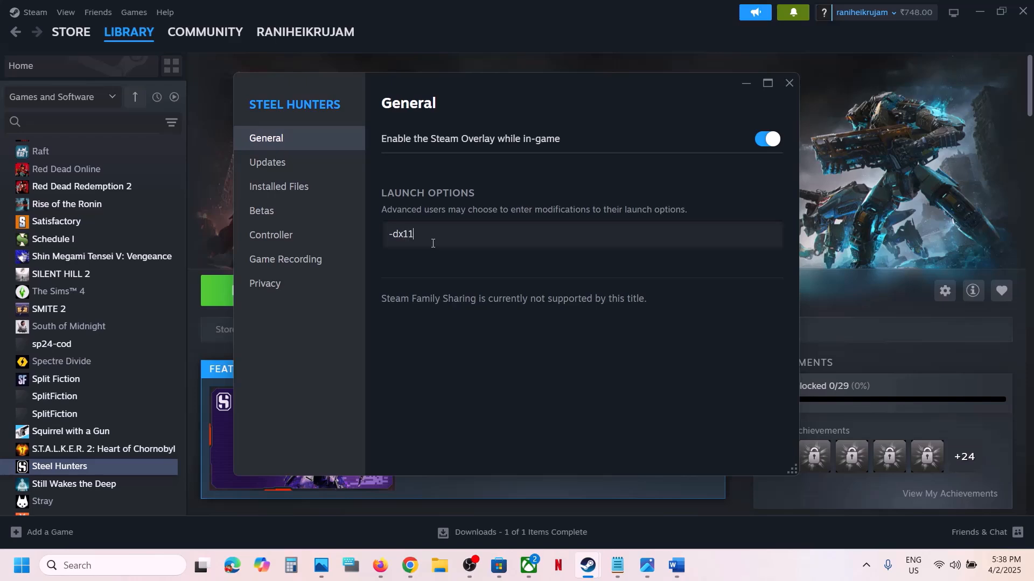
{"action": "left_click", "coordinate": [787, 81]}
Step: Reopen the Steel Hunters properties, replace the launch options with -dx12 and close the dialog
{"action": "right_click", "coordinate": [114, 470]}
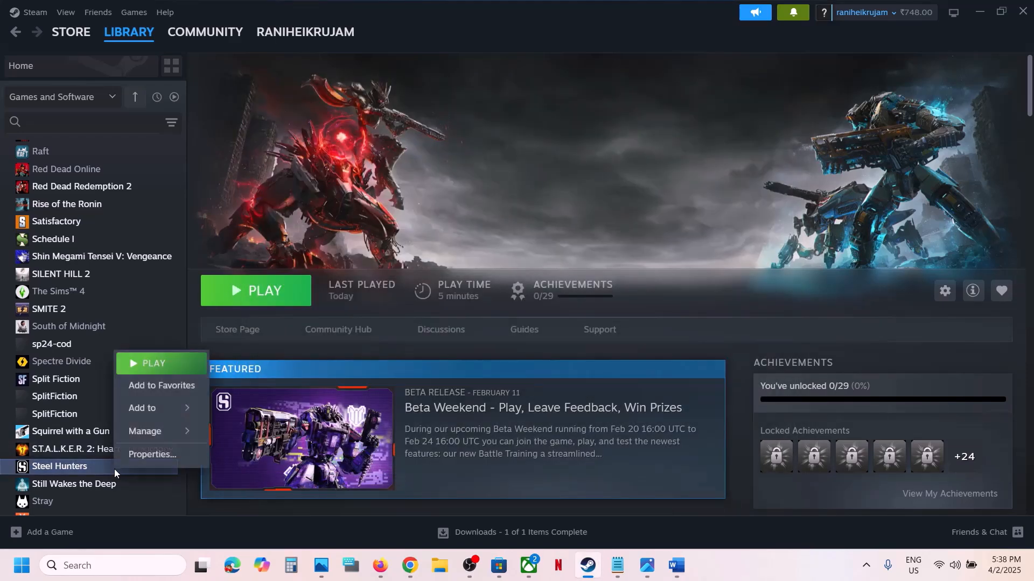
{"action": "left_click", "coordinate": [161, 454]}
{"action": "left_click", "coordinate": [428, 235]}
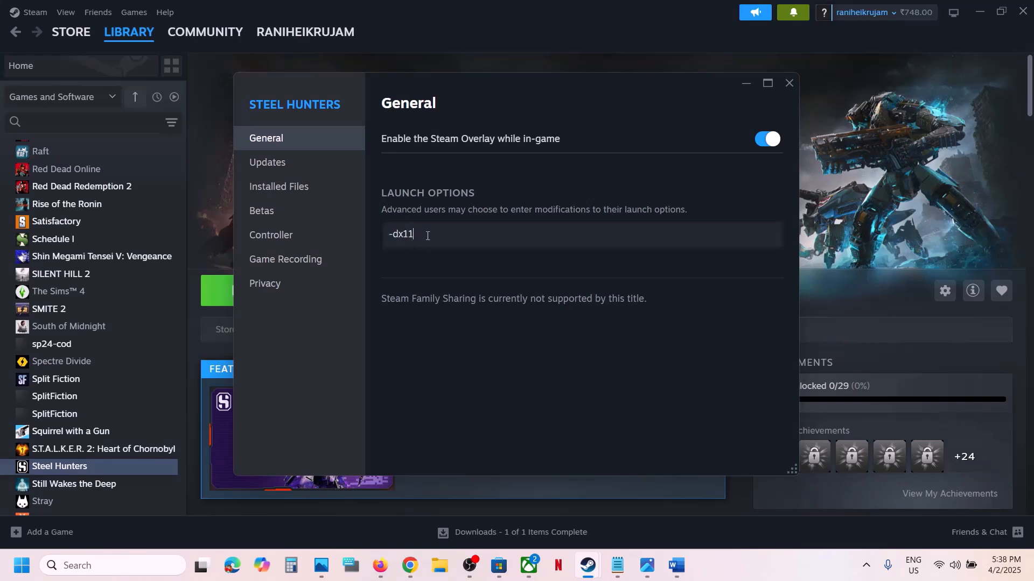
{"action": "left_click_drag", "start_coordinate": [428, 235], "coordinate": [380, 237]}
{"action": "type", "text": "-dx12"}
{"action": "left_click", "coordinate": [790, 87]}
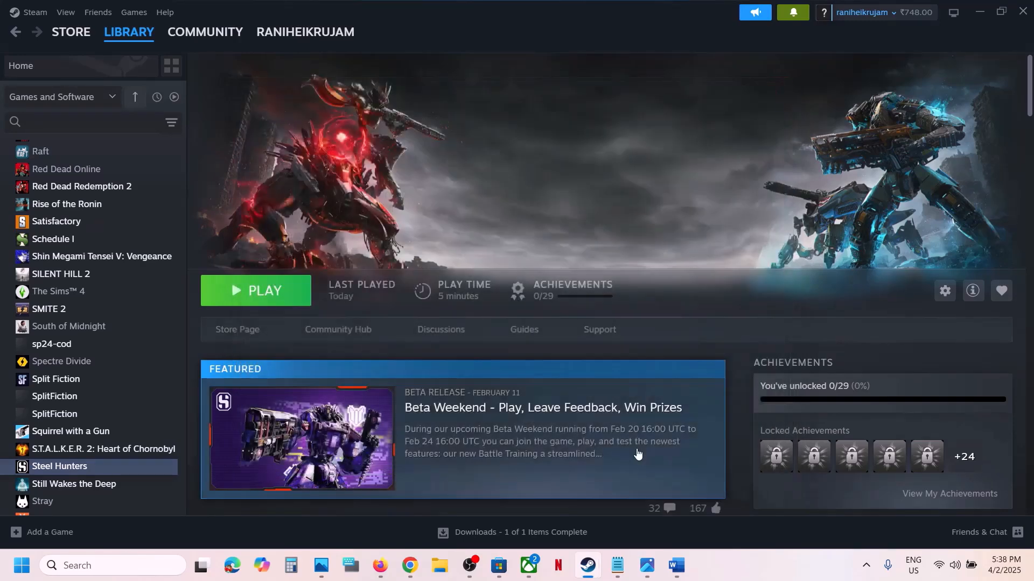
Step: Clear the launch options in the Steel Hunters properties and close the dialog
{"action": "right_click", "coordinate": [170, 473]}
{"action": "left_click", "coordinate": [180, 453]}
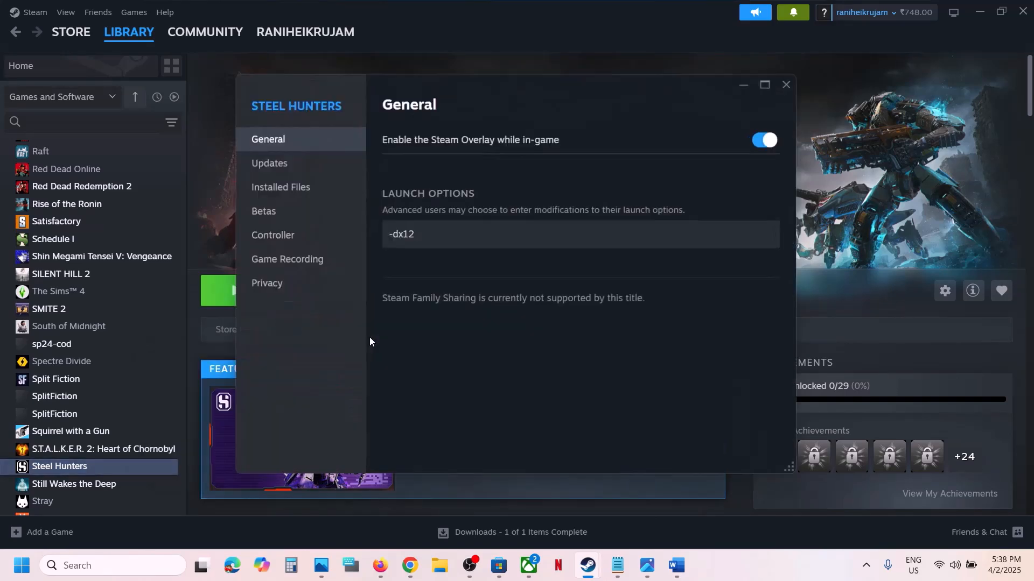
{"action": "left_click", "coordinate": [445, 237]}
{"action": "key", "text": "ctrl+a"}
{"action": "key", "text": "BackSpace"}
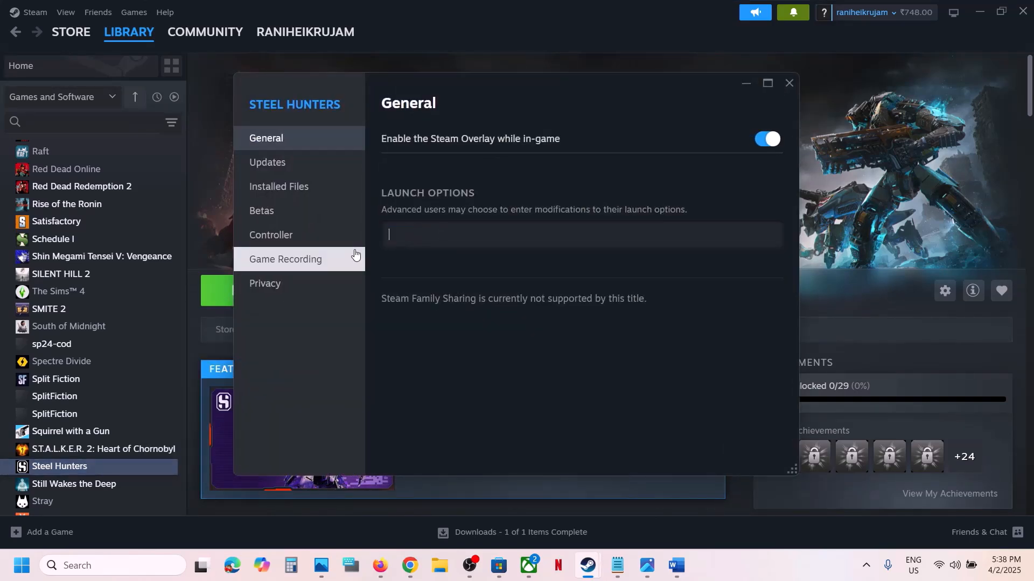
{"action": "left_click", "coordinate": [513, 340]}
{"action": "left_click", "coordinate": [789, 83]}
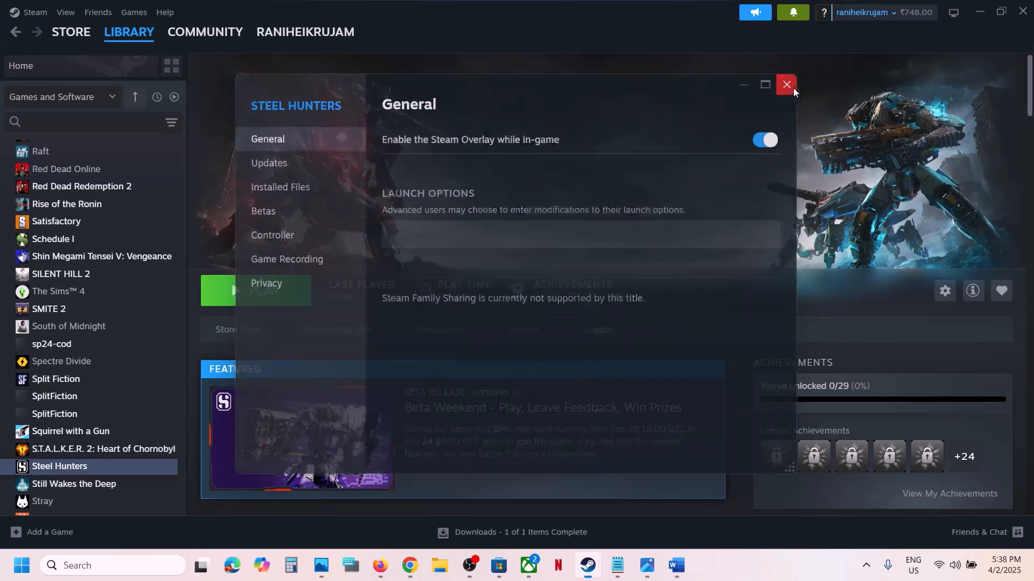
Step: Switch to the Word document, read Step 2 on running the game as administrator and in compatibility mode, and return to Steam
{"action": "left_click", "coordinate": [676, 565]}
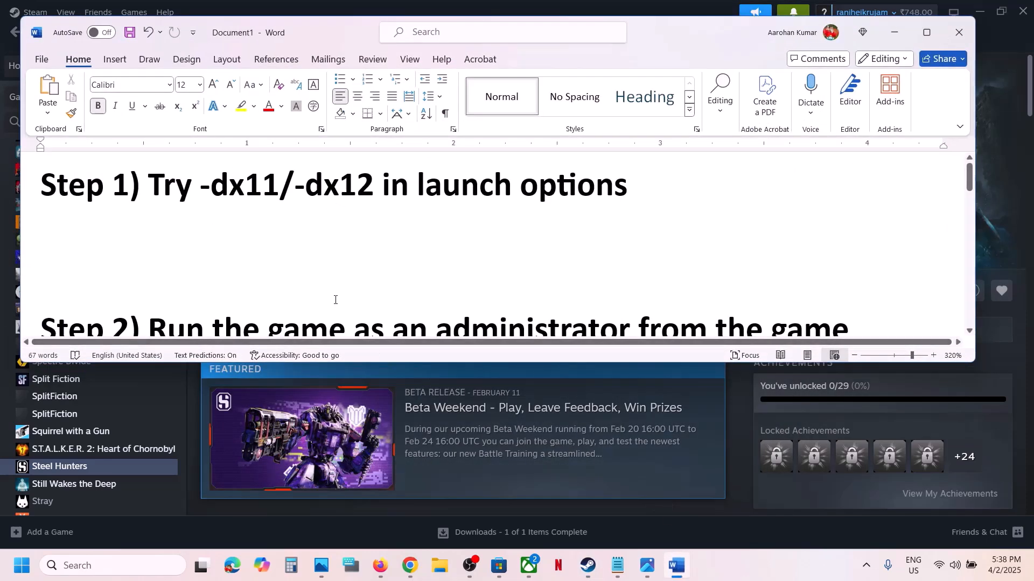
{"action": "scroll", "coordinate": [335, 300], "scroll_direction": "down", "scroll_amount": 3}
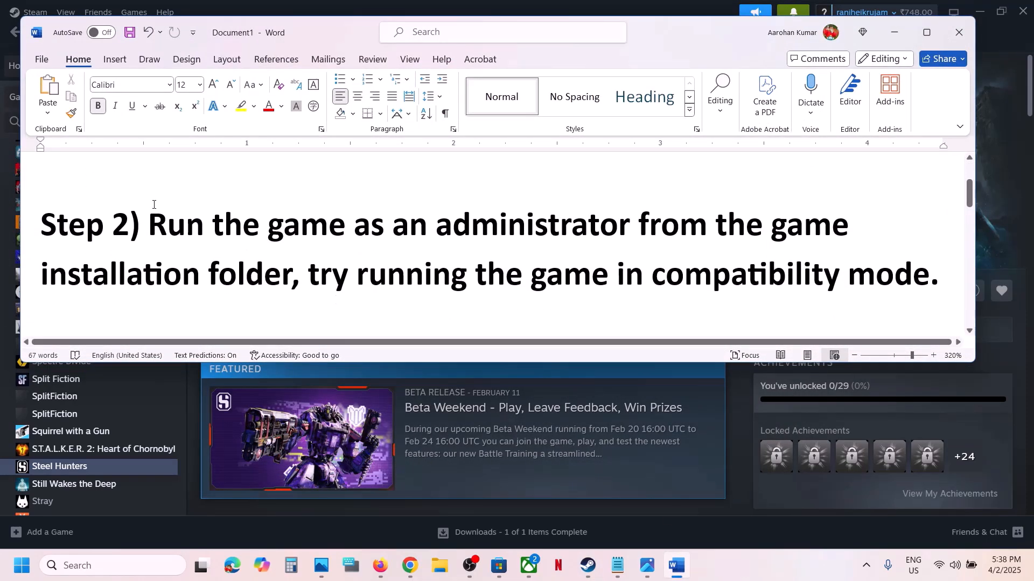
{"action": "left_click_drag", "start_coordinate": [183, 220], "coordinate": [285, 273]}
{"action": "left_click", "coordinate": [514, 9]}
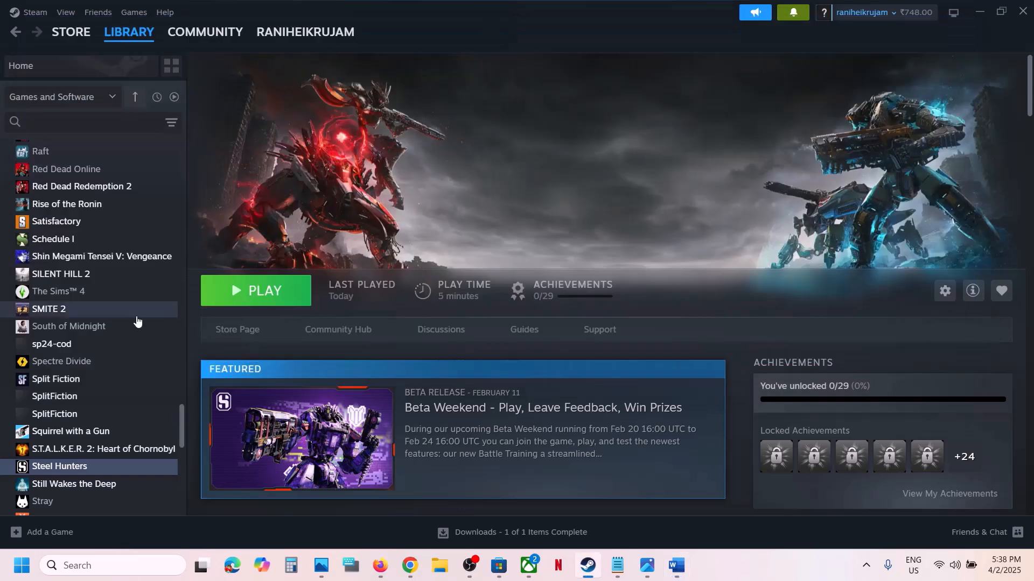
Step: Browse the local files of Steel Hunters and open the ProjectR3 > Binaries > Win64 folder
{"action": "right_click", "coordinate": [69, 467]}
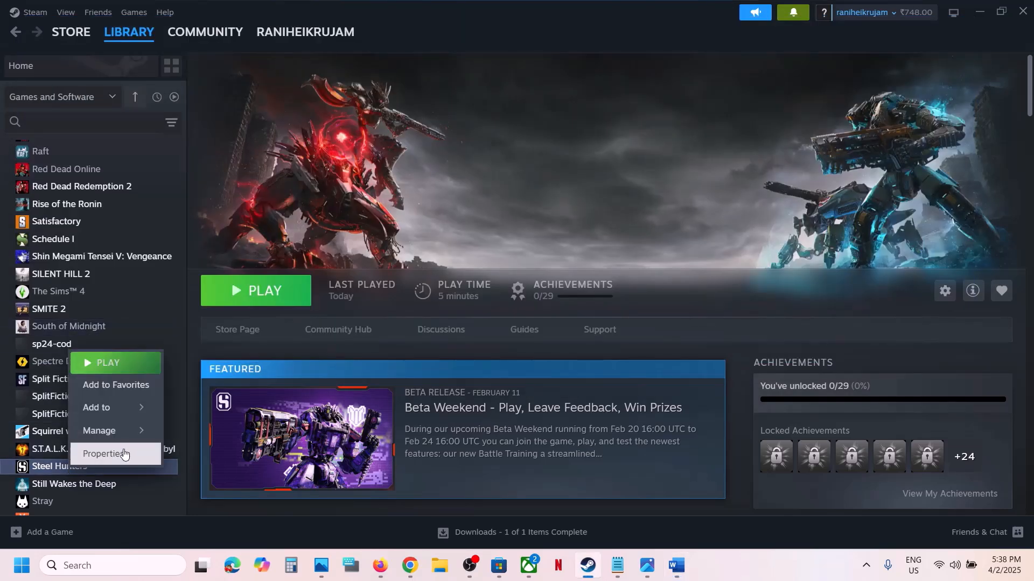
{"action": "mouse_move", "coordinate": [111, 433]}
{"action": "mouse_move", "coordinate": [150, 426]}
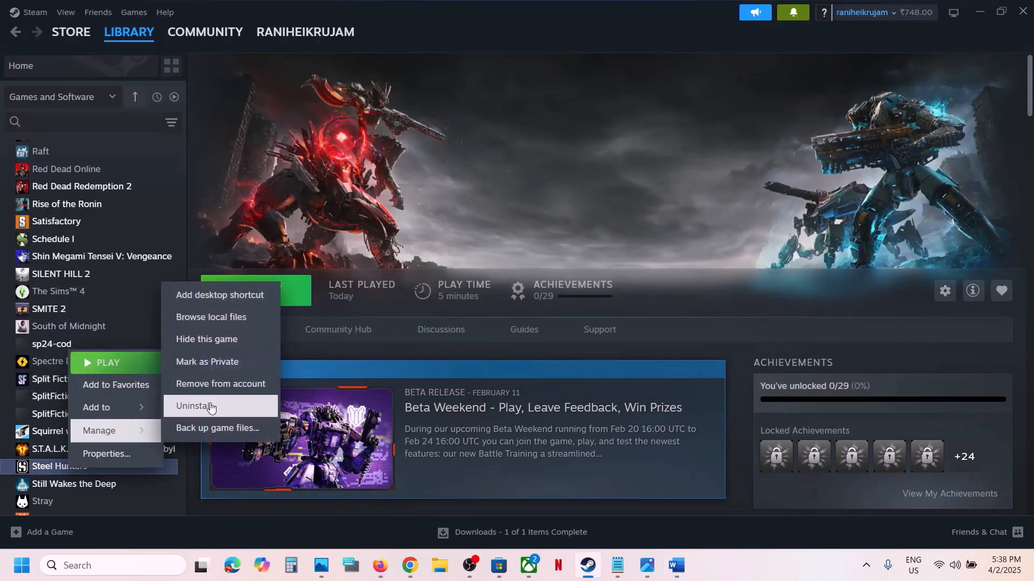
{"action": "left_click", "coordinate": [214, 320]}
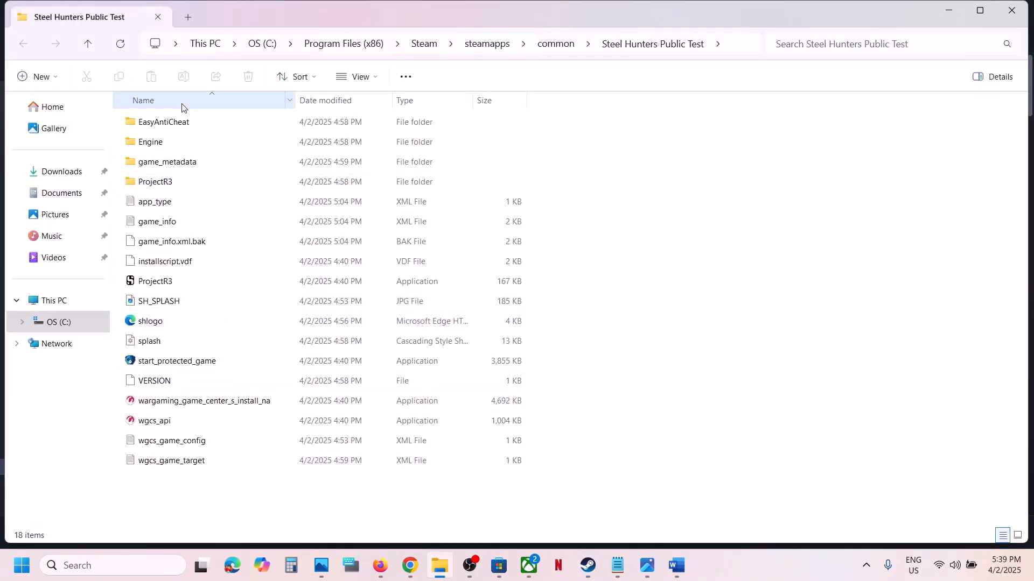
{"action": "left_click", "coordinate": [164, 186]}
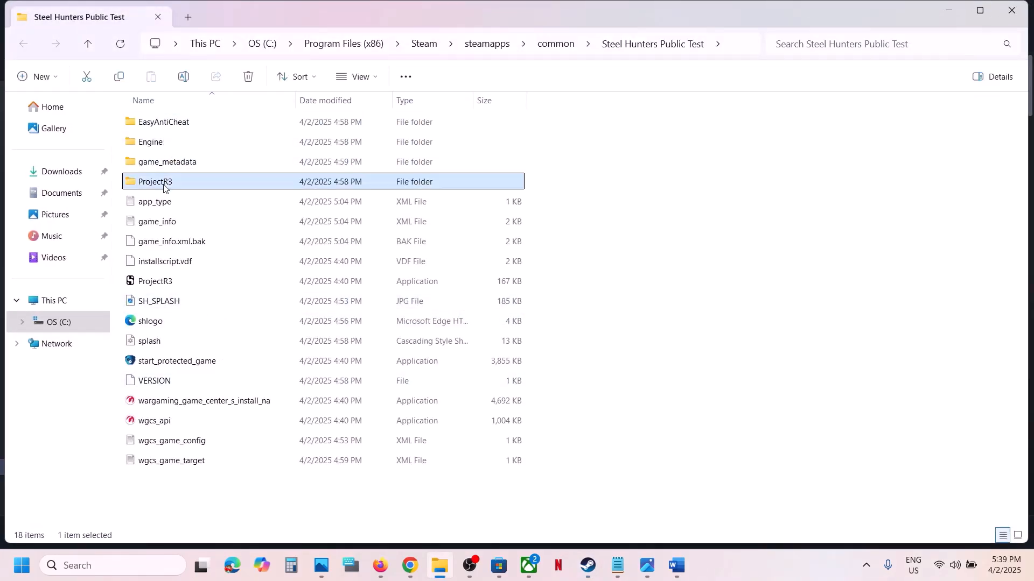
{"action": "double_click", "coordinate": [193, 177]}
{"action": "double_click", "coordinate": [170, 127]}
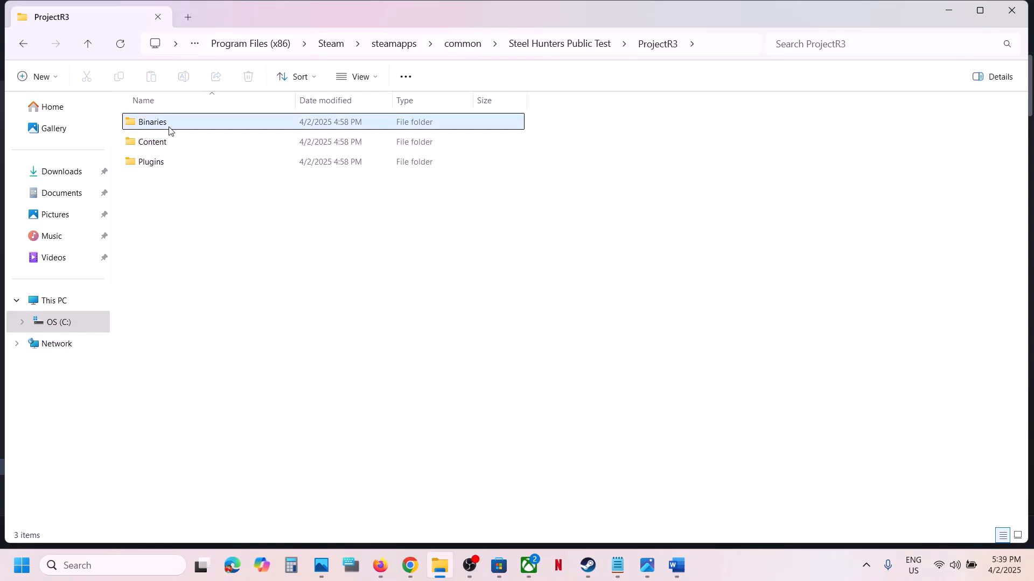
{"action": "double_click", "coordinate": [169, 128]}
Step: Set the ProjectR3-Win64-Shipping application to run as an administrator in its compatibility properties and apply the change
{"action": "left_click", "coordinate": [195, 164]}
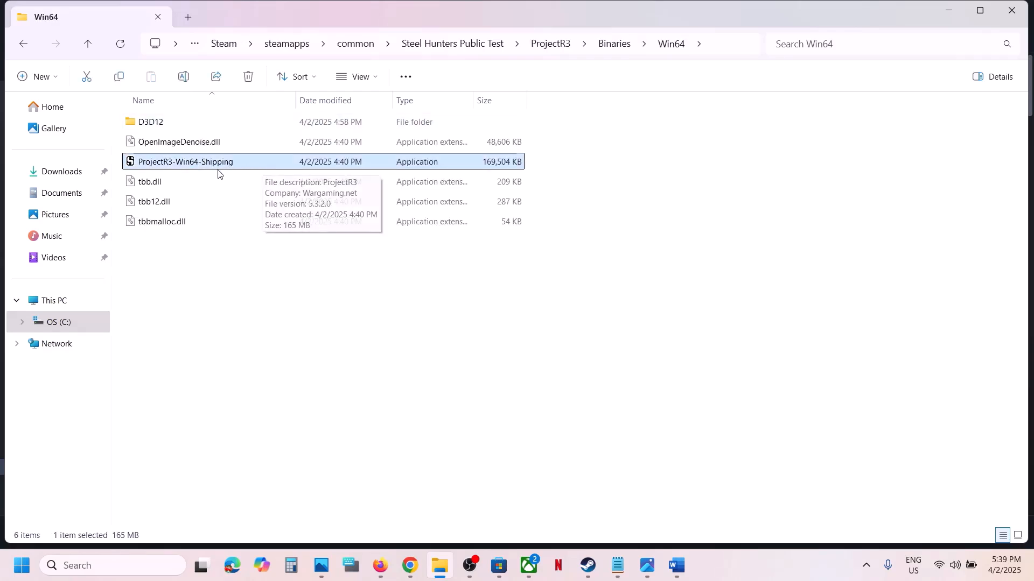
{"action": "right_click", "coordinate": [214, 164]}
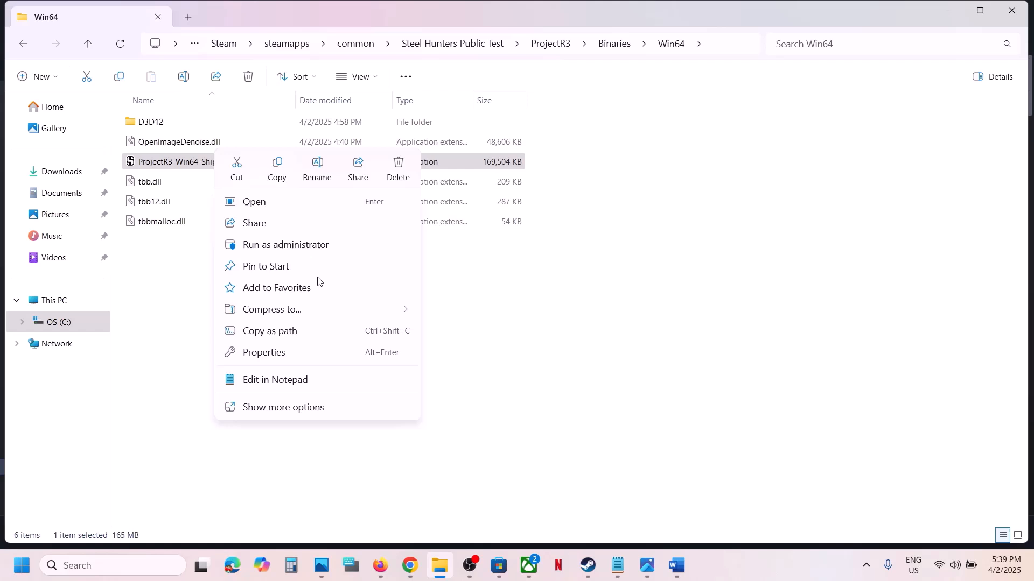
{"action": "left_click", "coordinate": [283, 351]}
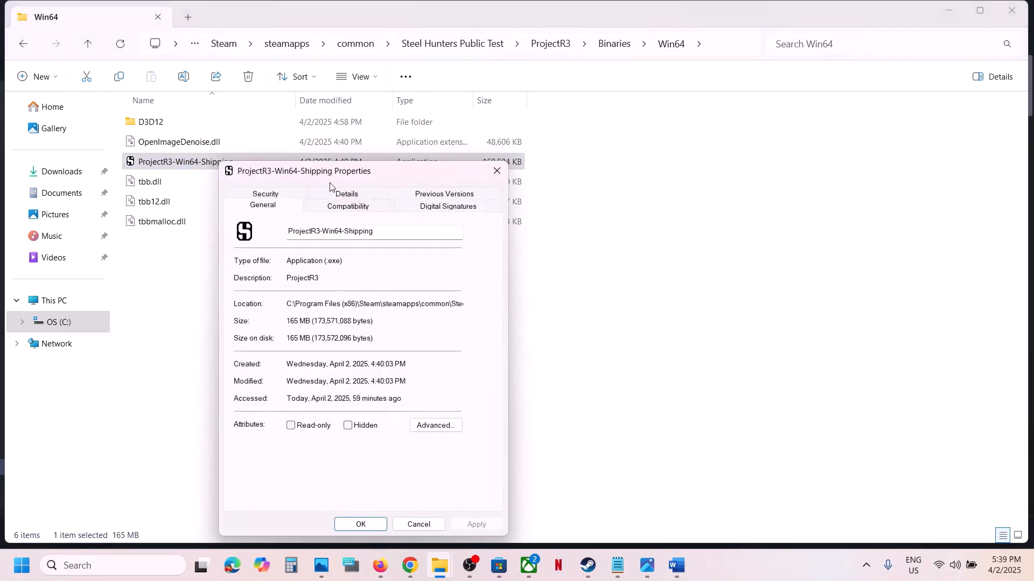
{"action": "left_click", "coordinate": [331, 209]}
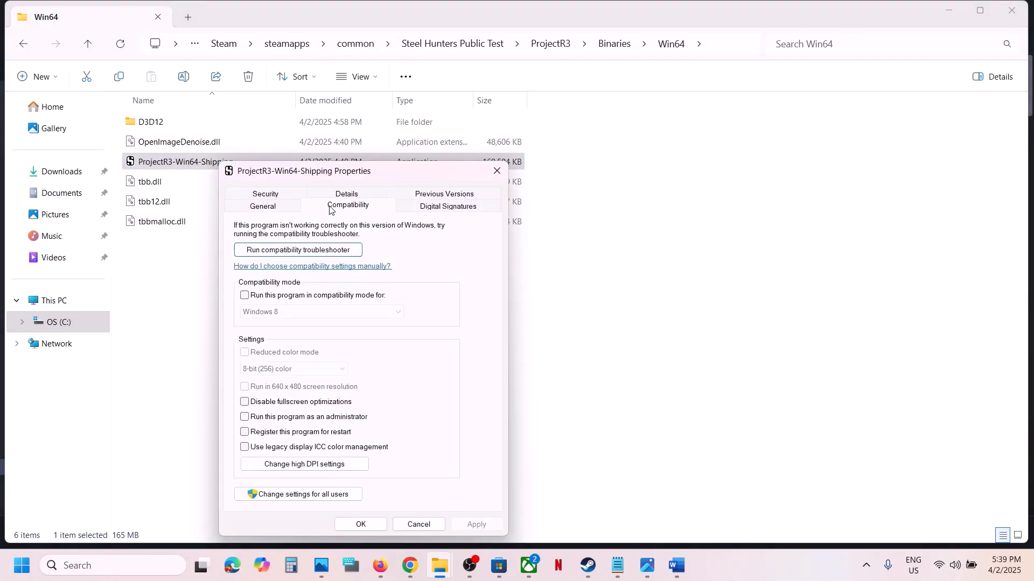
{"action": "left_click", "coordinate": [245, 419]}
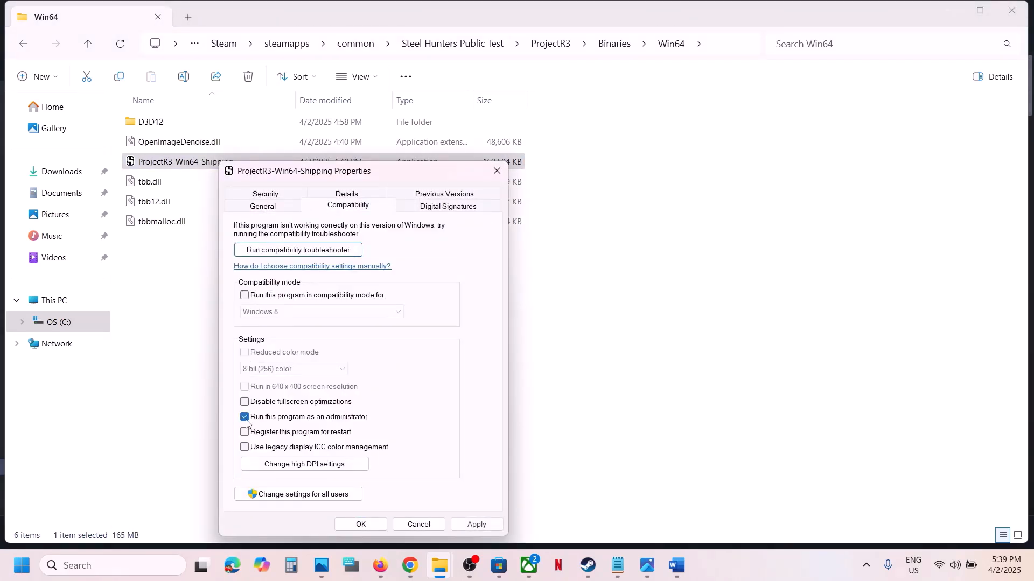
{"action": "left_click", "coordinate": [472, 525]}
{"action": "left_click", "coordinate": [361, 525]}
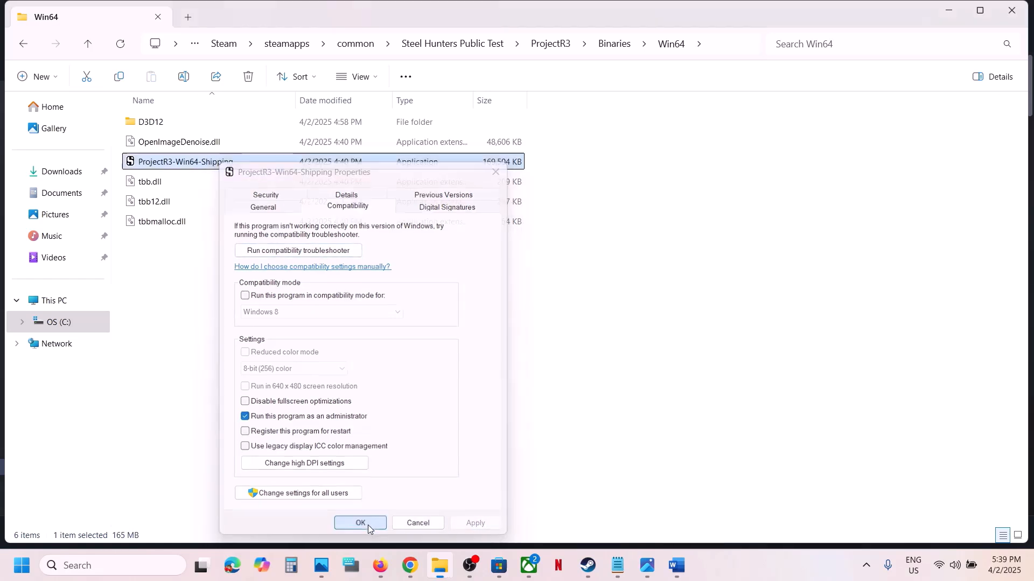
Step: Enable compatibility mode for Windows 8 on ProjectR3-Win64-Shipping and confirm the properties
{"action": "right_click", "coordinate": [196, 170]}
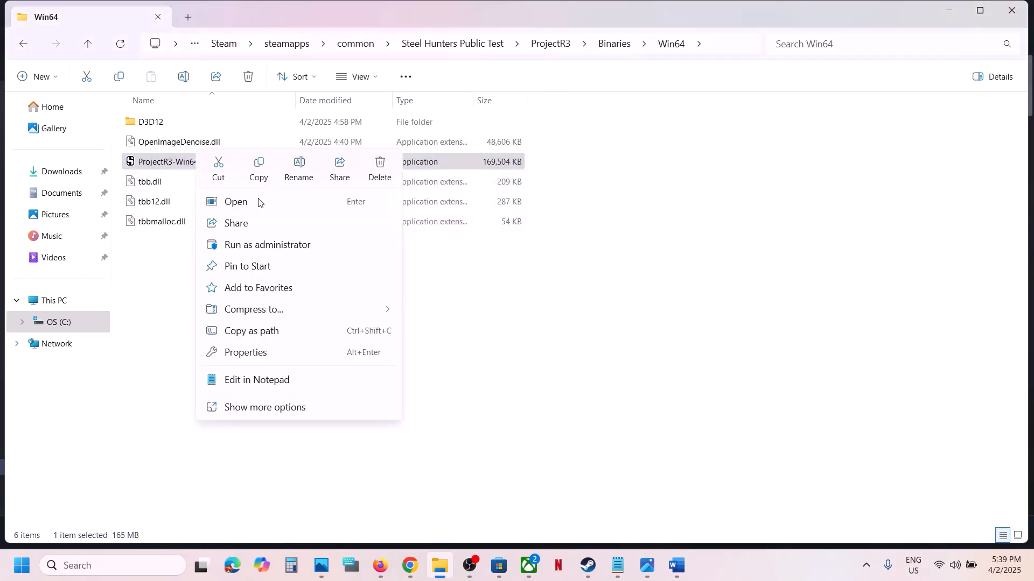
{"action": "left_click", "coordinate": [245, 352]}
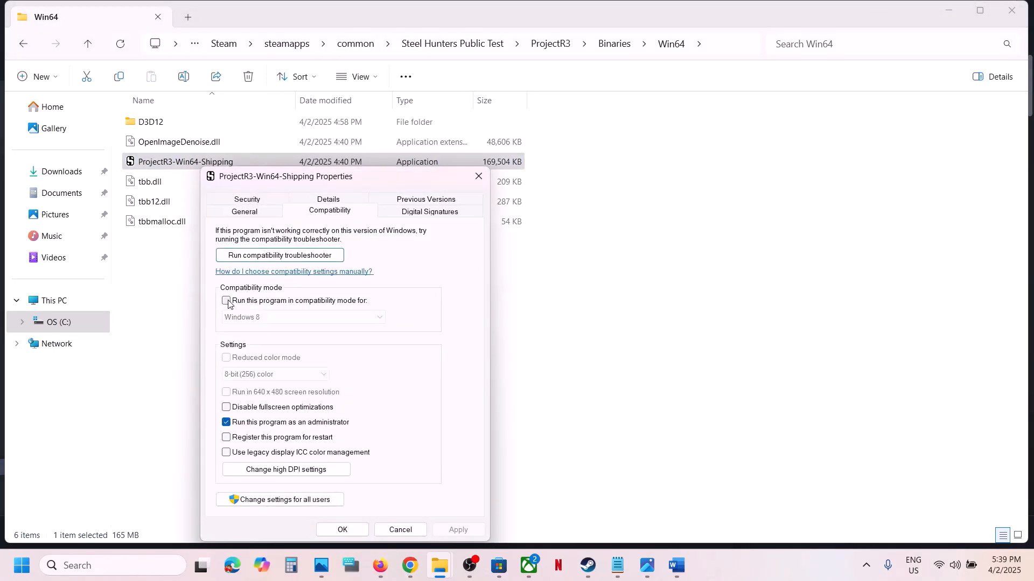
{"action": "left_click", "coordinate": [227, 301]}
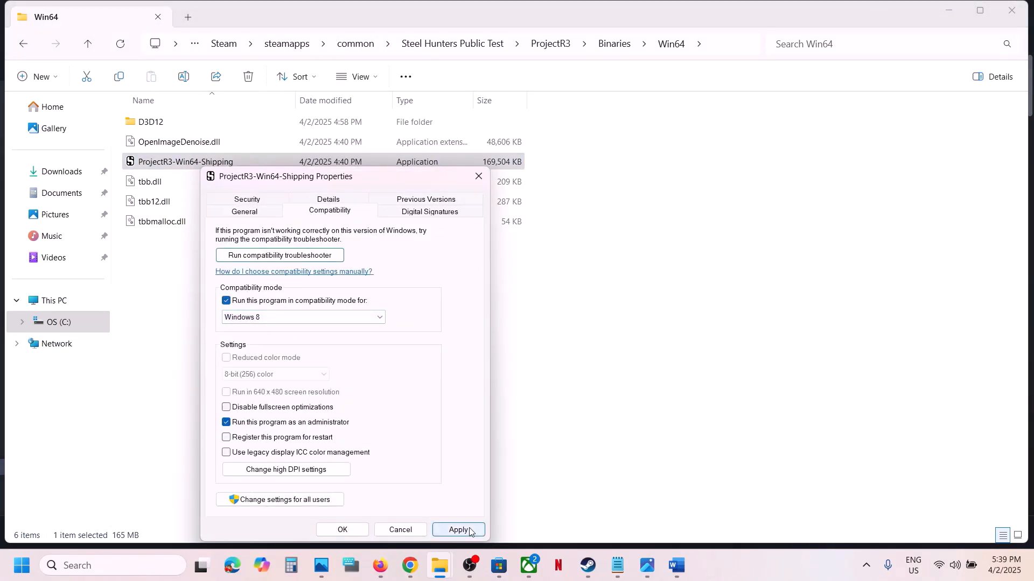
{"action": "left_click", "coordinate": [353, 528]}
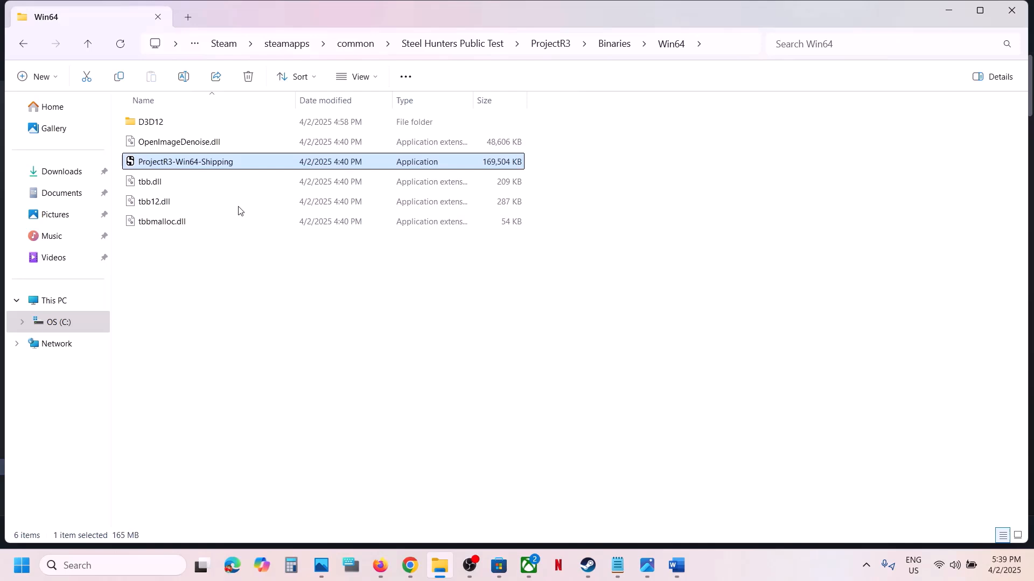
Step: Change the compatibility mode of ProjectR3-Win64-Shipping to Windows 7, disable fullscreen optimizations and confirm the properties
{"action": "right_click", "coordinate": [180, 166]}
{"action": "left_click", "coordinate": [235, 352]}
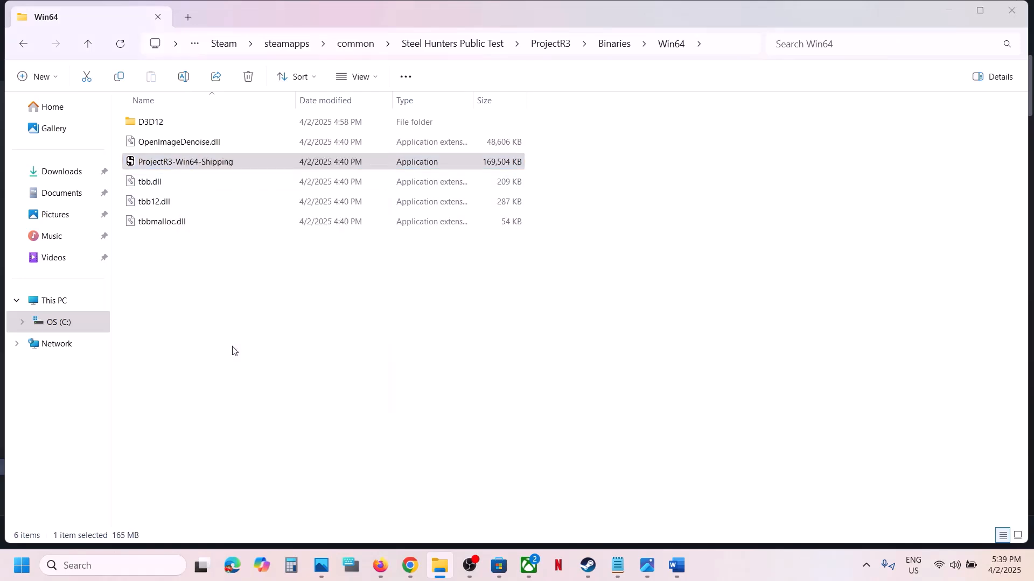
{"action": "left_click", "coordinate": [323, 198]}
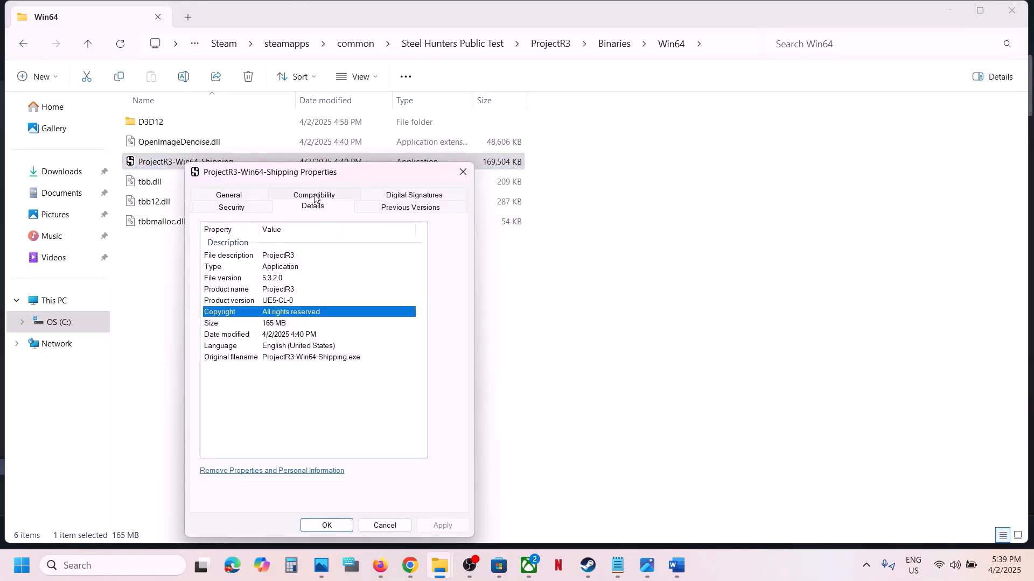
{"action": "left_click", "coordinate": [316, 198]}
{"action": "left_click", "coordinate": [242, 313]}
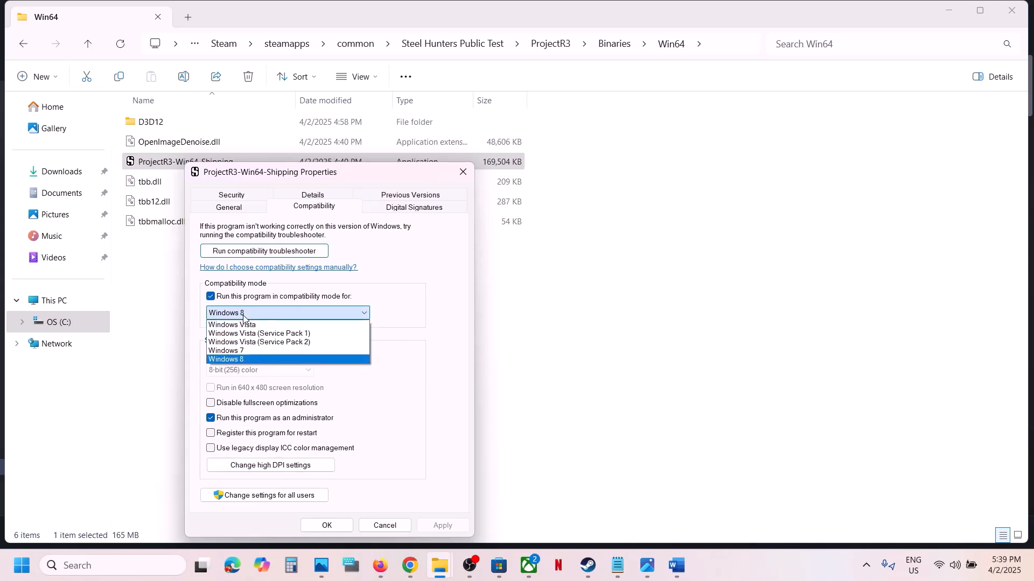
{"action": "left_click", "coordinate": [243, 355]}
{"action": "left_click", "coordinate": [440, 525]}
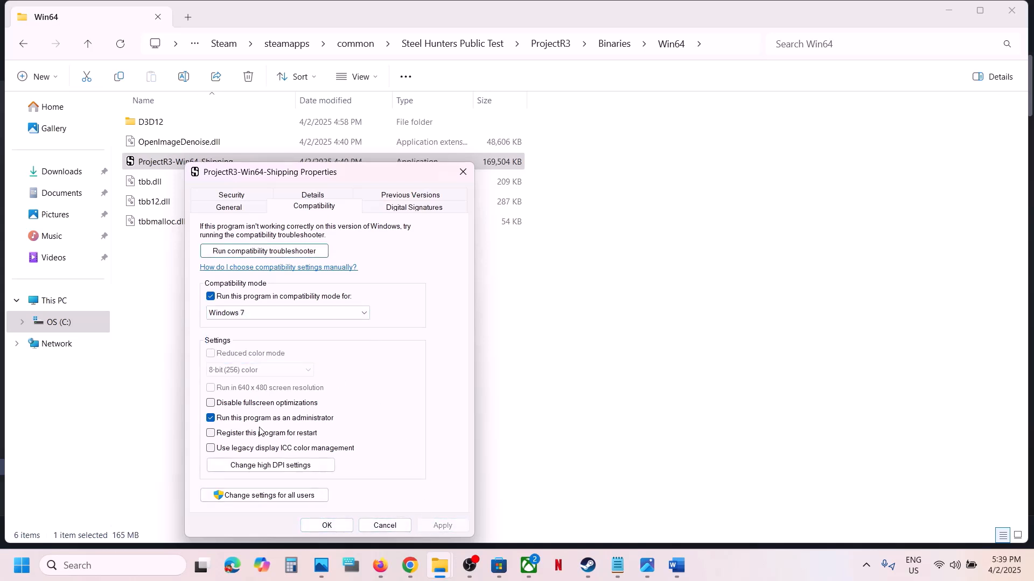
{"action": "left_click", "coordinate": [232, 405]}
{"action": "left_click", "coordinate": [342, 524]}
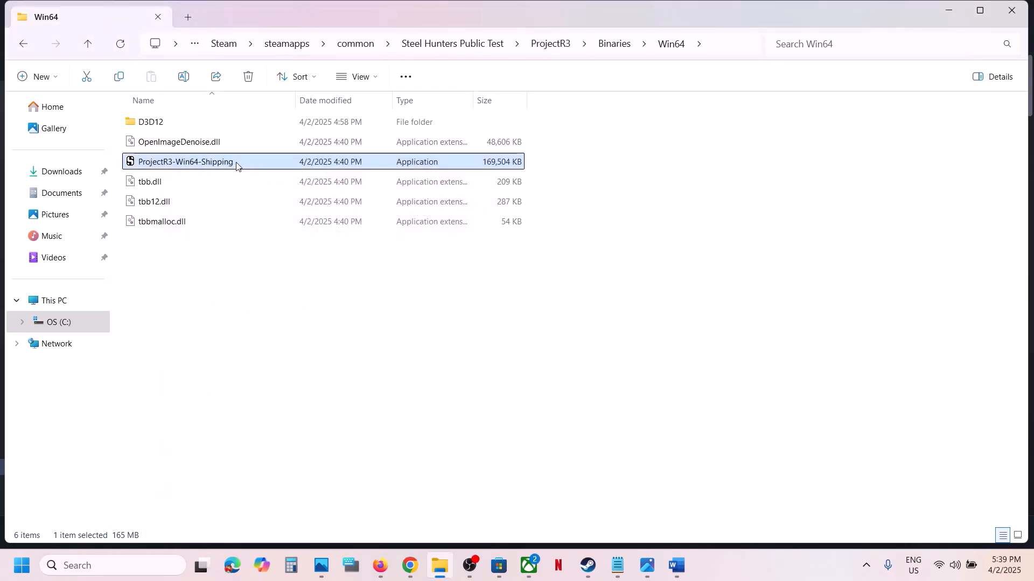
Step: Go back up to the Steel Hunters Public Test folder and select the ProjectR3 application
{"action": "left_click", "coordinate": [87, 44]}
{"action": "left_click", "coordinate": [88, 44]}
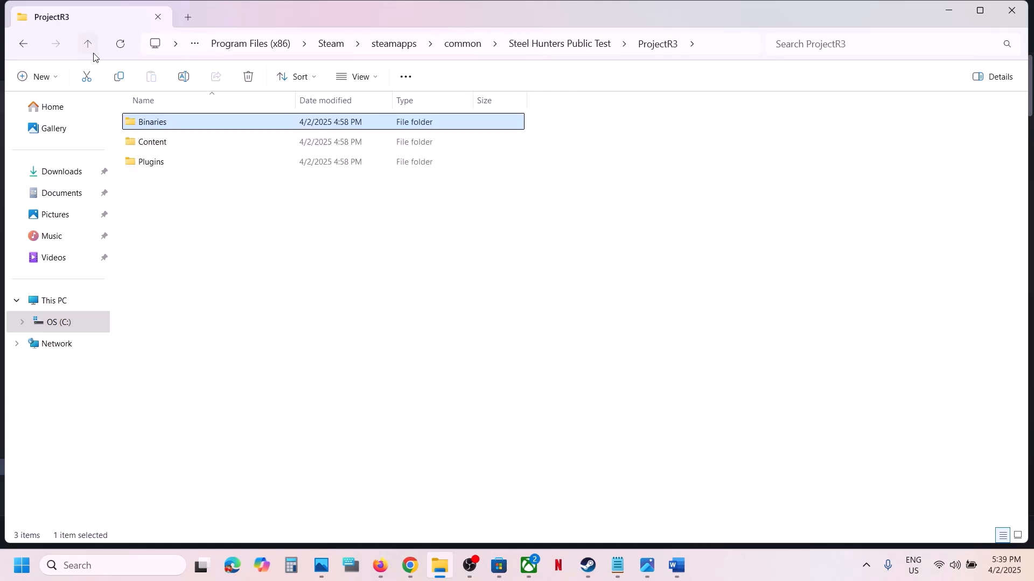
{"action": "left_click", "coordinate": [90, 48]}
{"action": "left_click", "coordinate": [172, 282]}
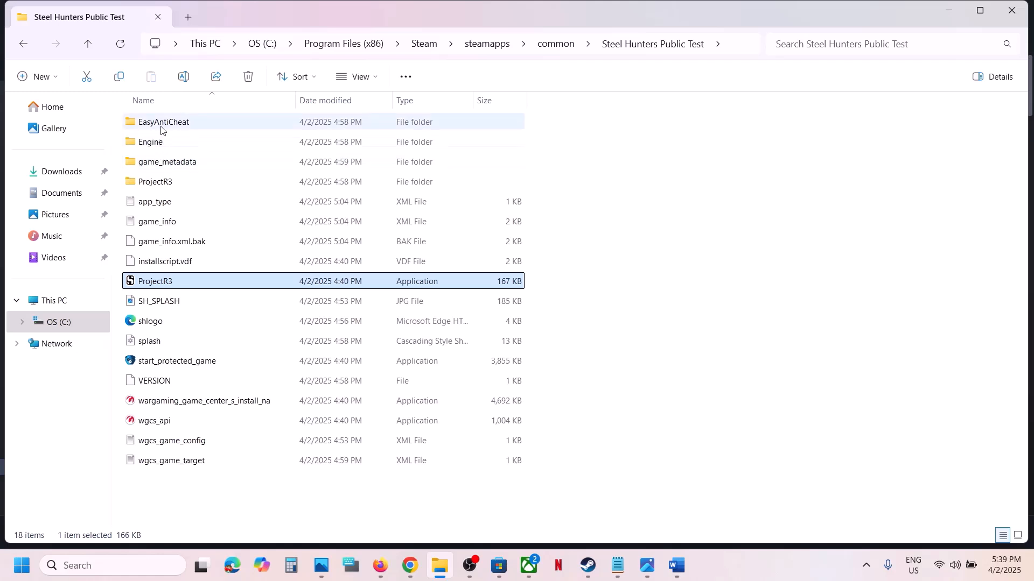
Step: Return to the Win64 folder through the ProjectR3 and Binaries folders
{"action": "double_click", "coordinate": [159, 183]}
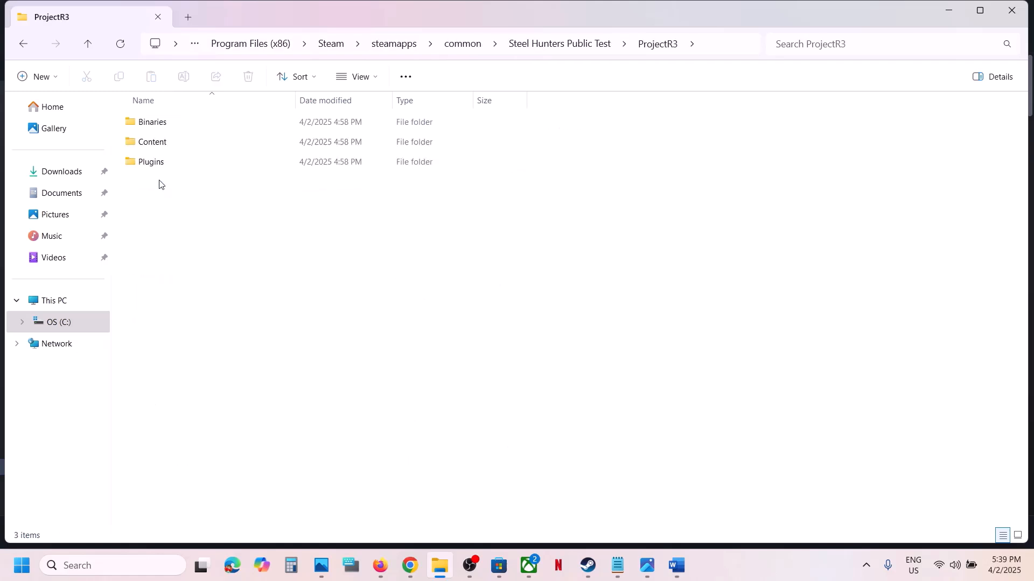
{"action": "double_click", "coordinate": [170, 127]}
{"action": "left_click", "coordinate": [171, 128]}
{"action": "double_click", "coordinate": [171, 128]}
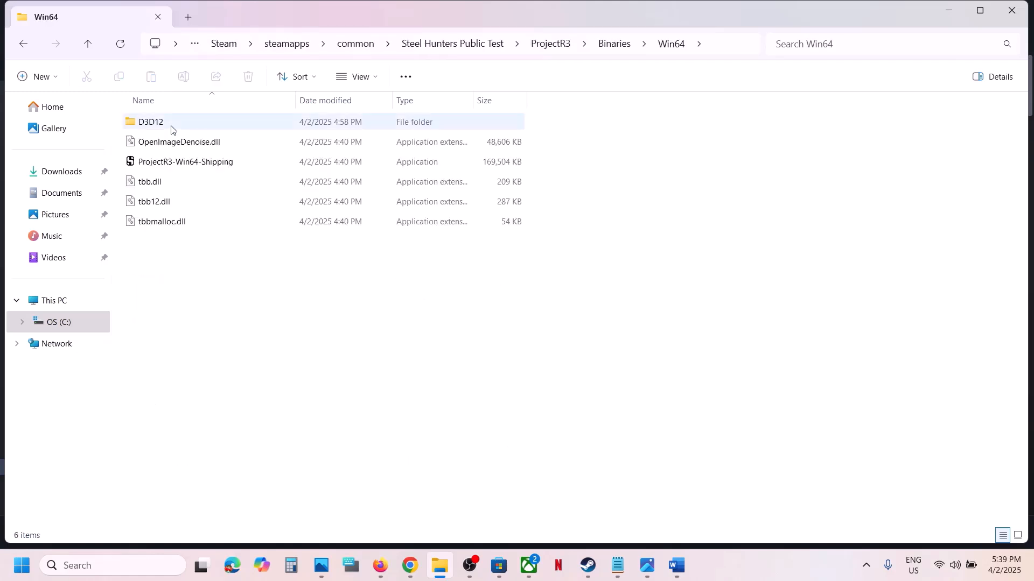
Step: Turn off compatibility mode, disabled fullscreen optimizations and run-as-administrator for ProjectR3-Win64-Shipping, and confirm the properties
{"action": "left_click", "coordinate": [166, 162]}
{"action": "right_click", "coordinate": [166, 162]}
{"action": "left_click", "coordinate": [225, 352]}
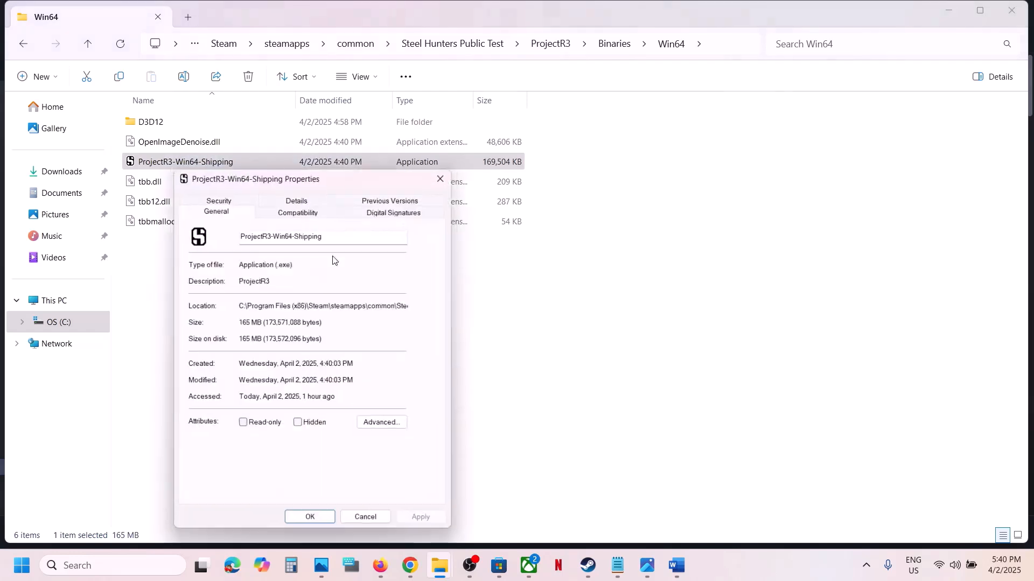
{"action": "left_click", "coordinate": [314, 212]}
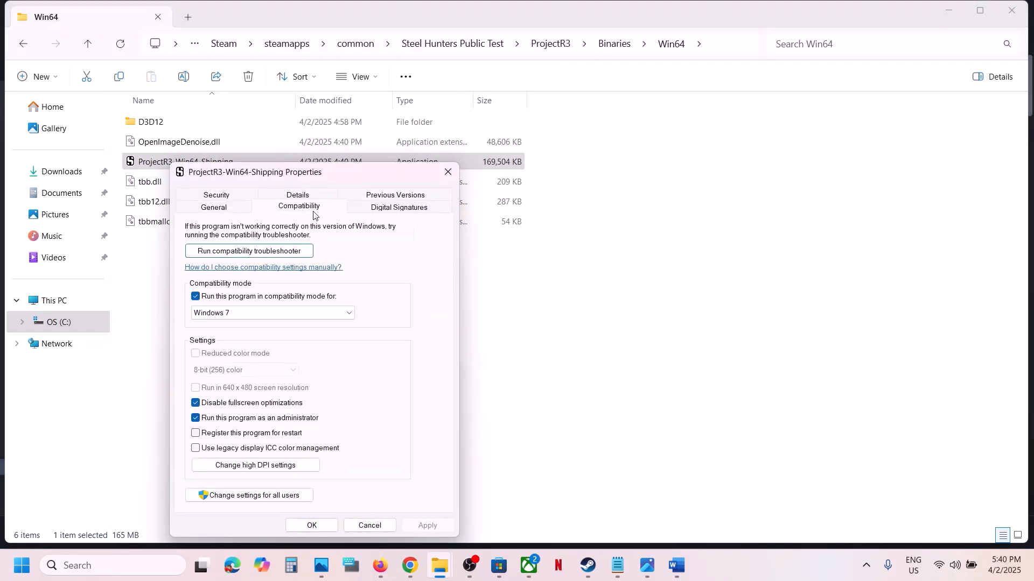
{"action": "left_click", "coordinate": [196, 296]}
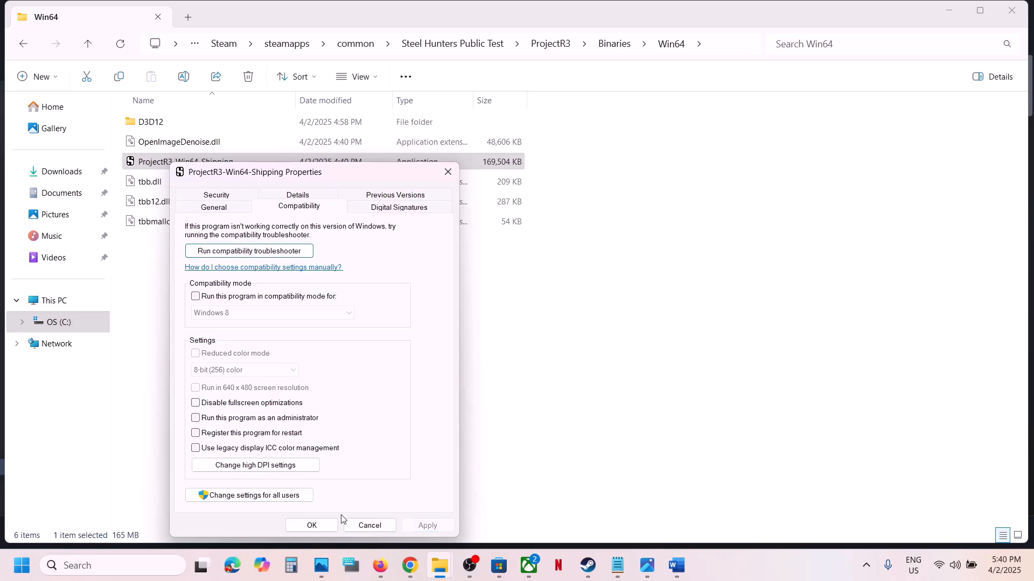
{"action": "left_click", "coordinate": [313, 525]}
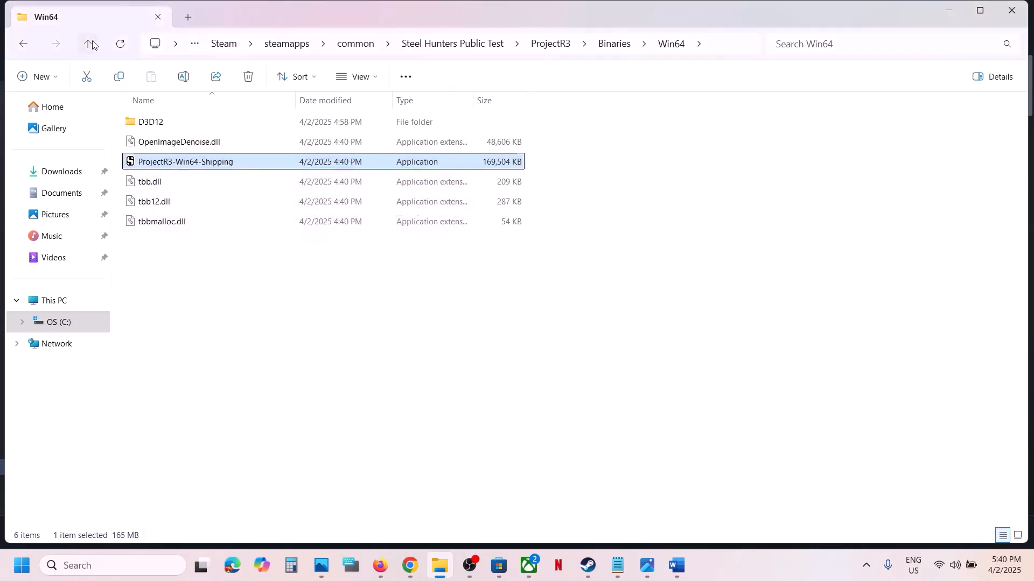
Step: Go up three levels to the Steel Hunters Public Test folder and select the ProjectR3 application
{"action": "left_click", "coordinate": [90, 44]}
{"action": "left_click", "coordinate": [90, 44]}
{"action": "left_click", "coordinate": [90, 44]}
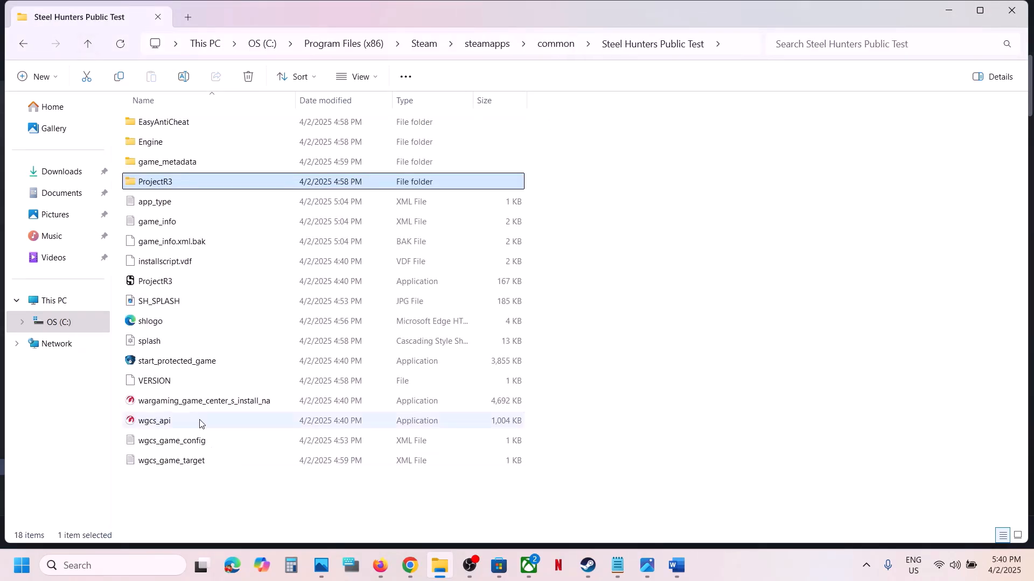
{"action": "left_click", "coordinate": [151, 286]}
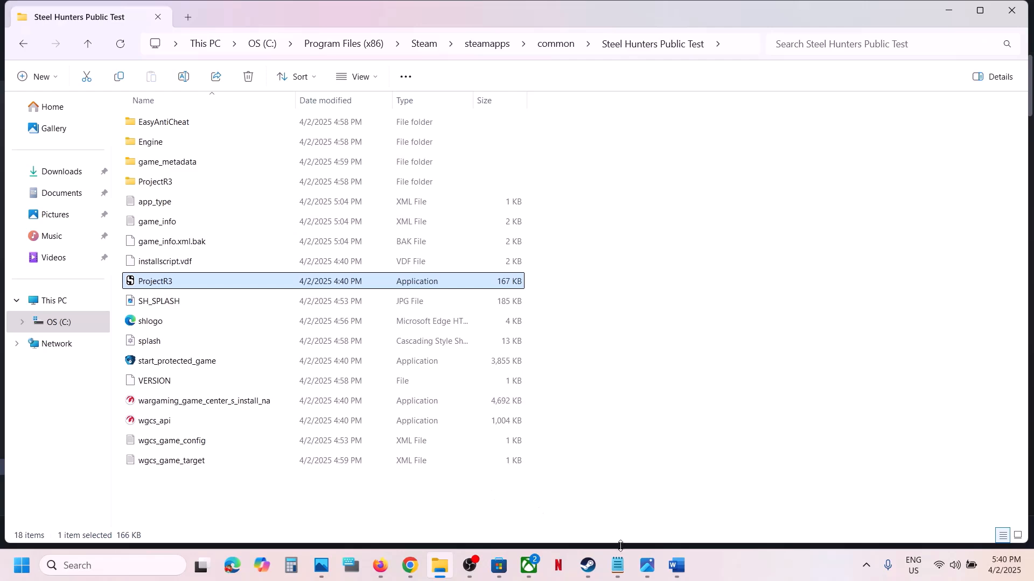
Step: Switch to Steam, check Step 3 about verifying the game files in the Word notes, and return to Steam
{"action": "left_click", "coordinate": [587, 565]}
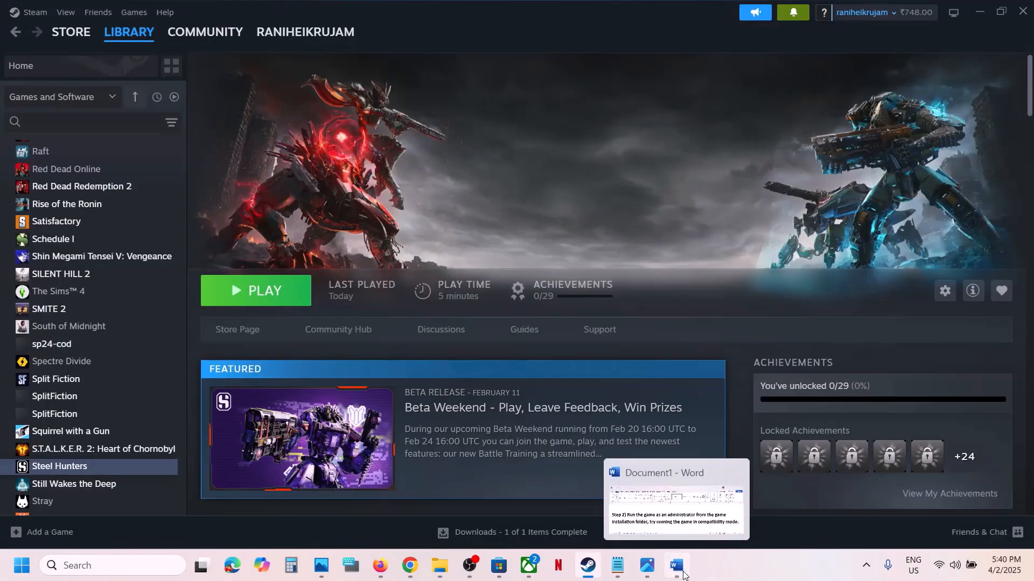
{"action": "left_click", "coordinate": [682, 573]}
{"action": "scroll", "coordinate": [319, 280], "scroll_direction": "down", "scroll_amount": 3}
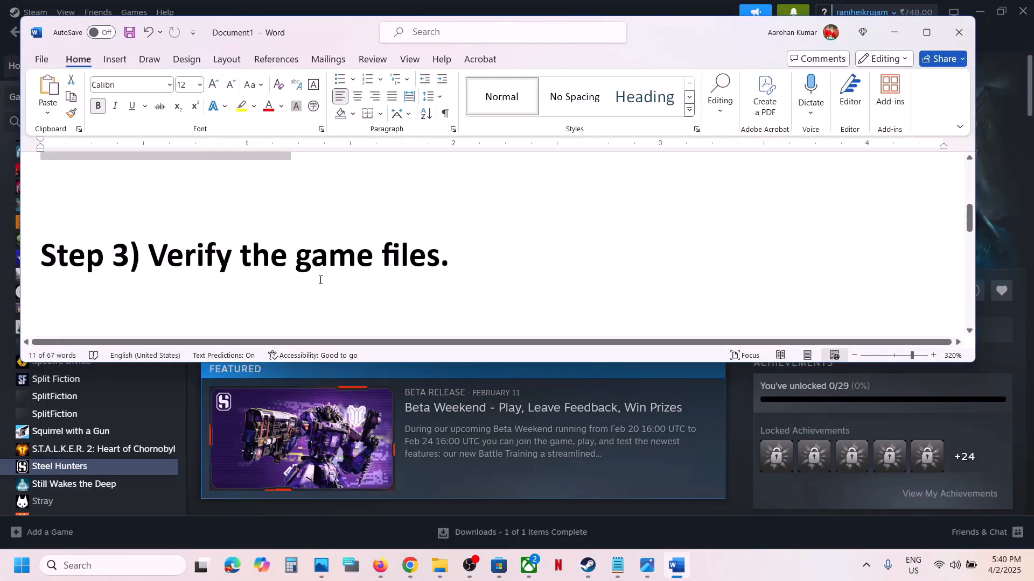
{"action": "left_click", "coordinate": [745, 459]}
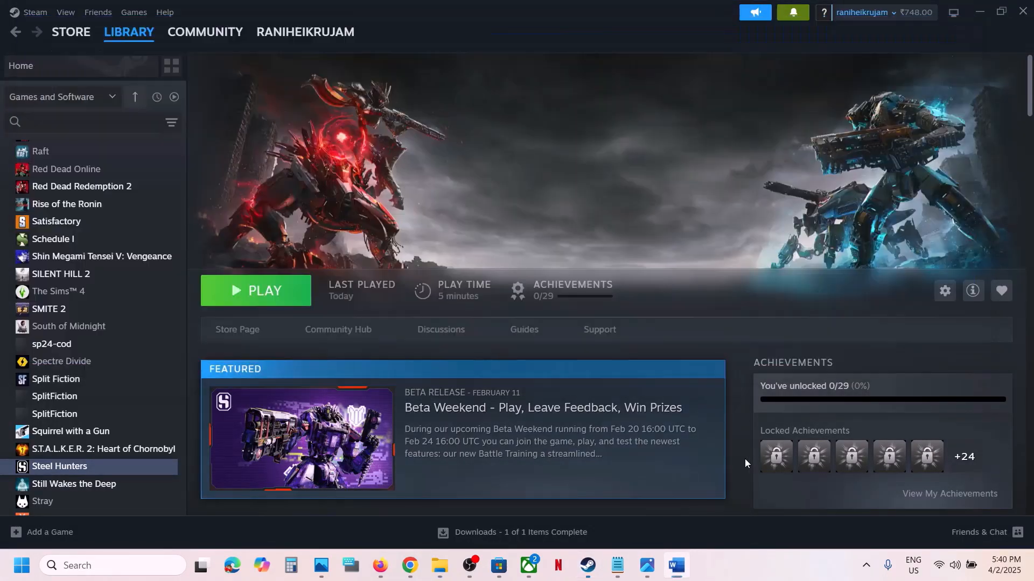
Step: View the Installed Files properties of Steel Hunters with the file verification option, and close the properties
{"action": "right_click", "coordinate": [118, 466]}
{"action": "left_click", "coordinate": [143, 449]}
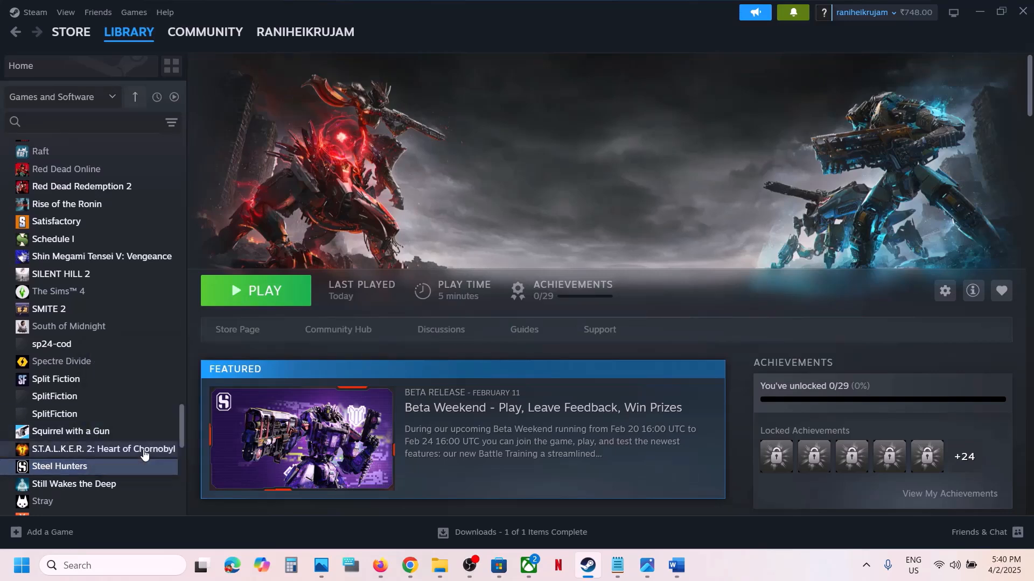
{"action": "left_click", "coordinate": [279, 186]}
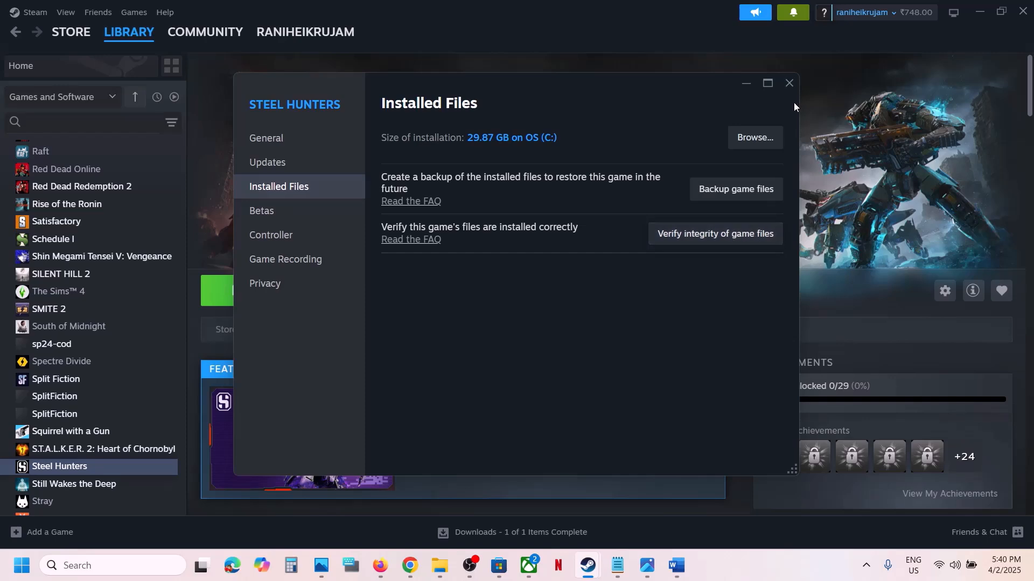
{"action": "left_click", "coordinate": [790, 85]}
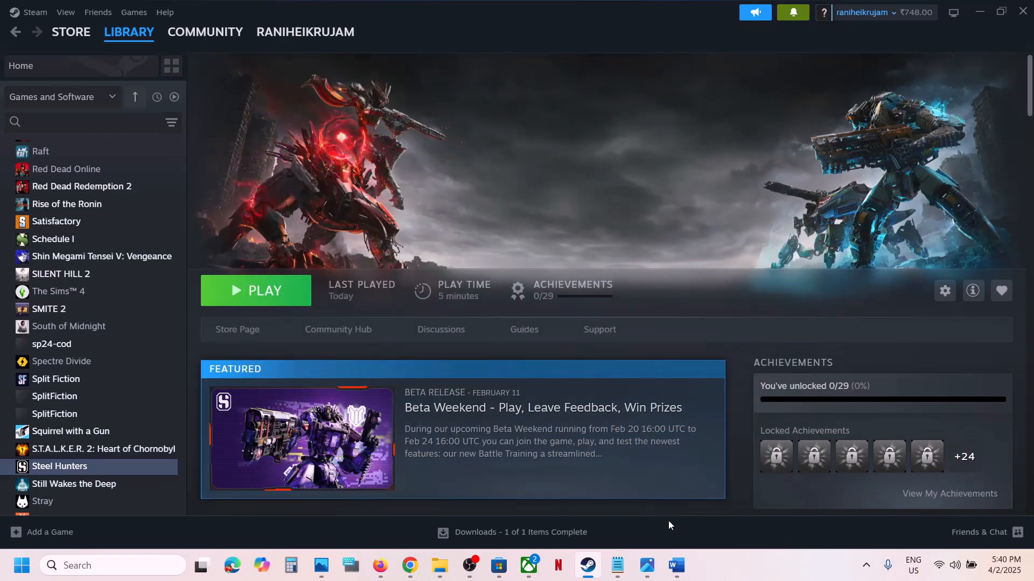
Step: Read Step 4 in the Word notes about allowing the game exe through antivirus, Windows Security and Firewall, and minimize the document
{"action": "left_click", "coordinate": [676, 565]}
{"action": "scroll", "coordinate": [406, 316], "scroll_direction": "down", "scroll_amount": 3}
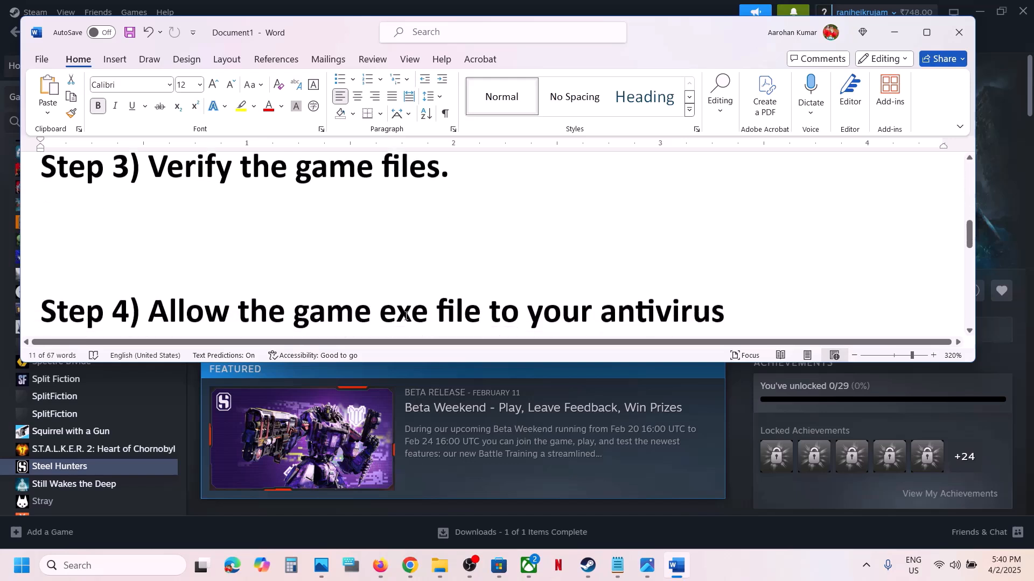
{"action": "left_click_drag", "start_coordinate": [151, 221], "coordinate": [165, 278]}
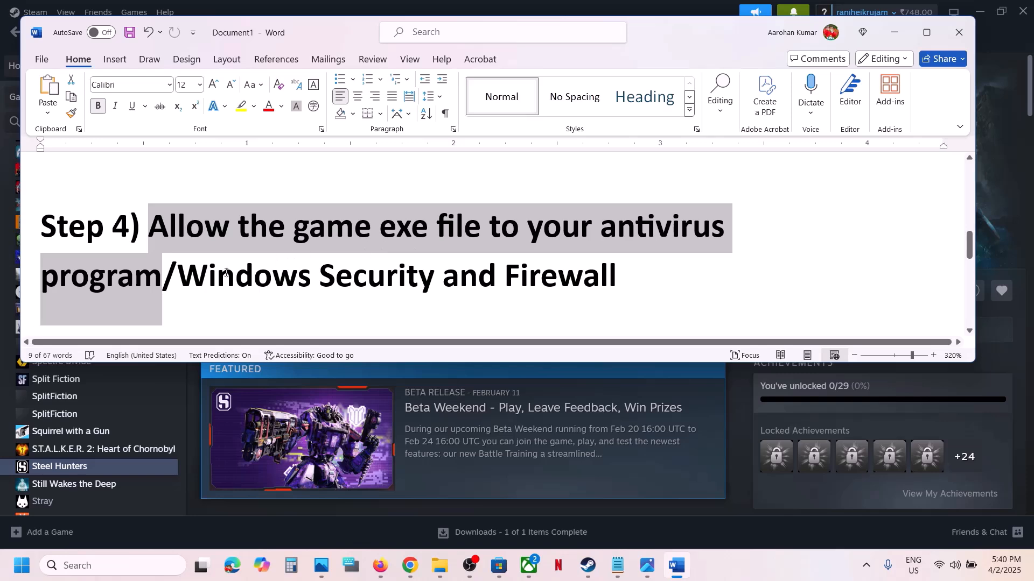
{"action": "left_click_drag", "start_coordinate": [188, 276], "coordinate": [617, 279]}
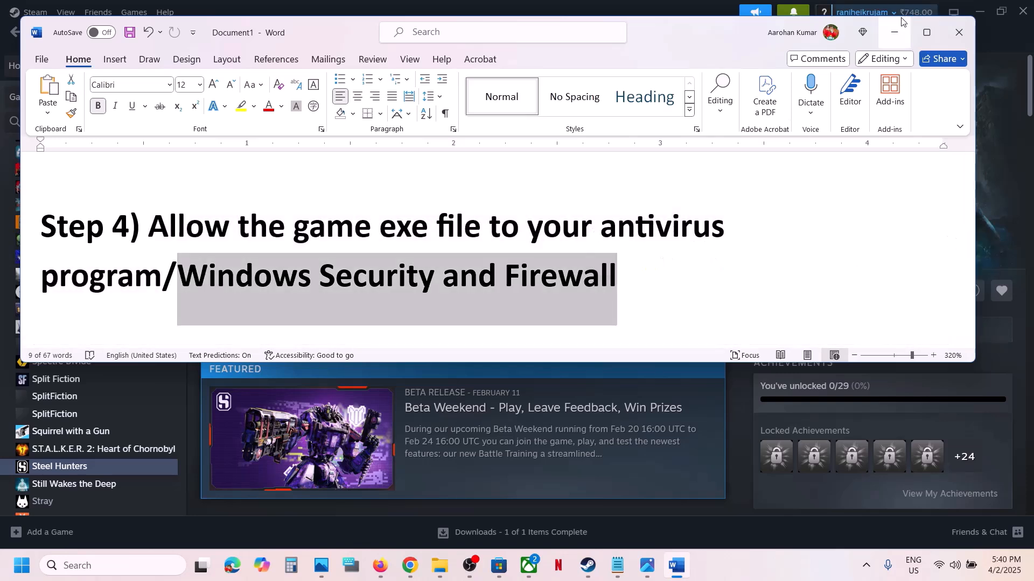
{"action": "left_click", "coordinate": [894, 36]}
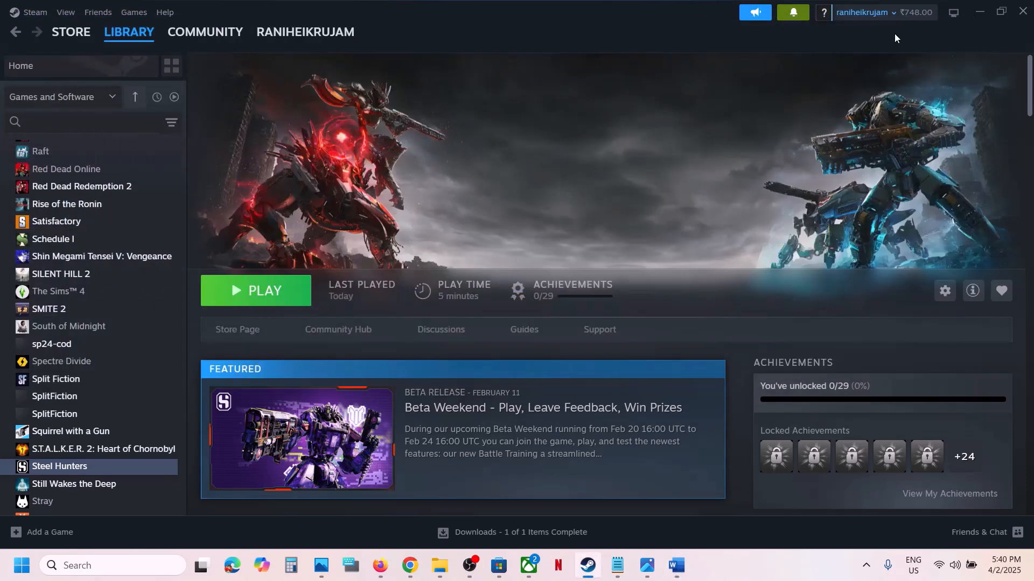
Step: Open the apps allowed through Controlled folder access, under the ransomware protection of Windows Security, starting from Windows Settings
{"action": "key", "text": "super+i"}
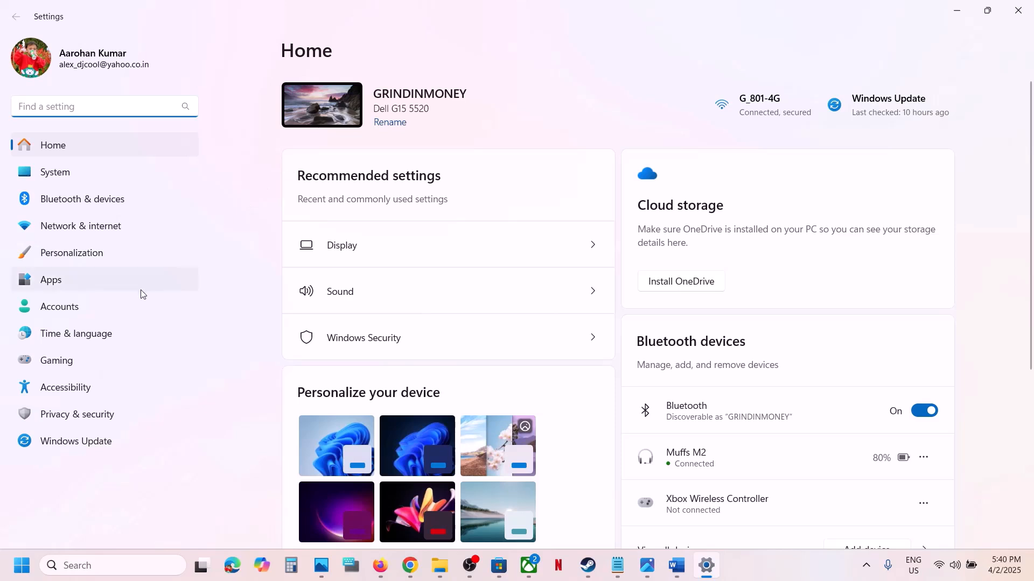
{"action": "left_click", "coordinate": [83, 417]}
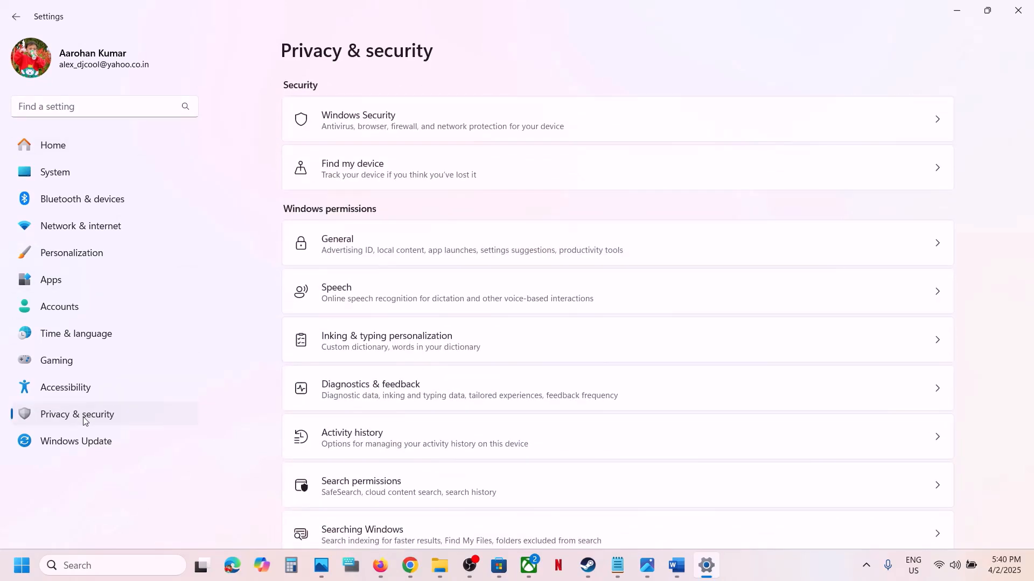
{"action": "left_click", "coordinate": [398, 127]}
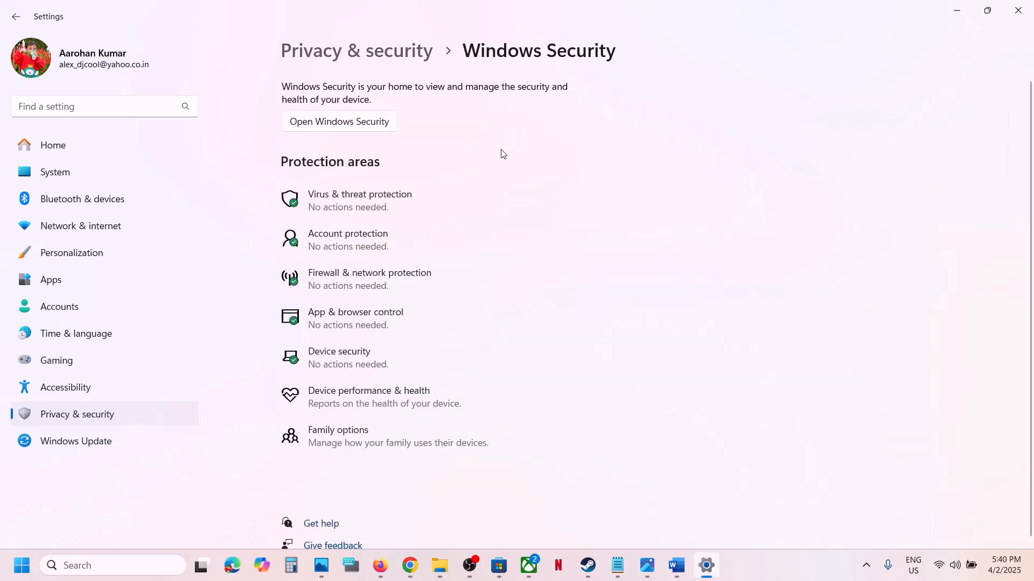
{"action": "left_click", "coordinate": [375, 210]}
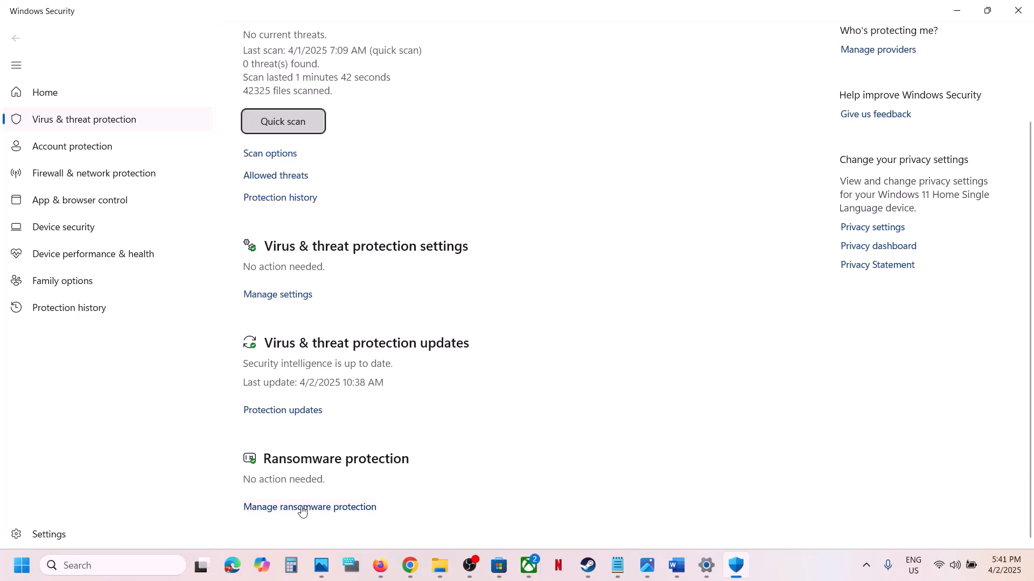
{"action": "left_click", "coordinate": [300, 507]}
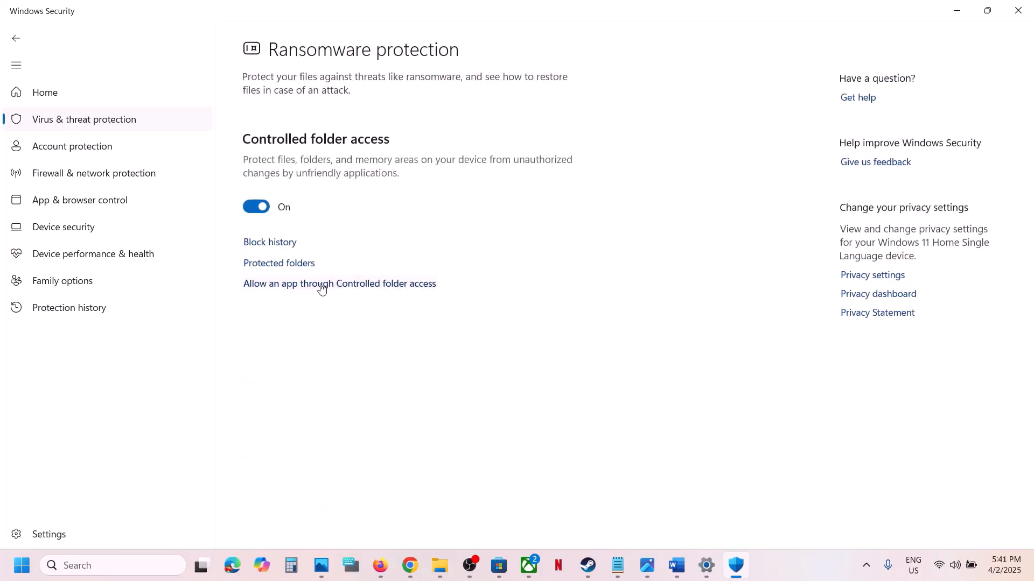
{"action": "left_click", "coordinate": [321, 284]}
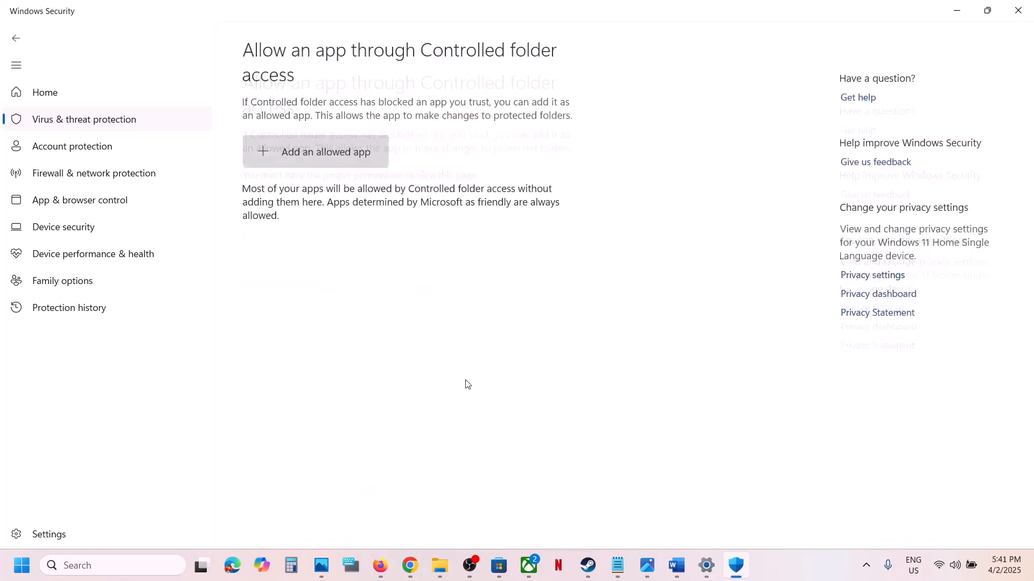
Step: Add the ProjectR3 application from the Steel Hunters Public Test folder in steamapps\common as an allowed app
{"action": "scroll", "coordinate": [323, 167], "scroll_direction": "down", "scroll_amount": 2}
{"action": "left_click", "coordinate": [338, 40]}
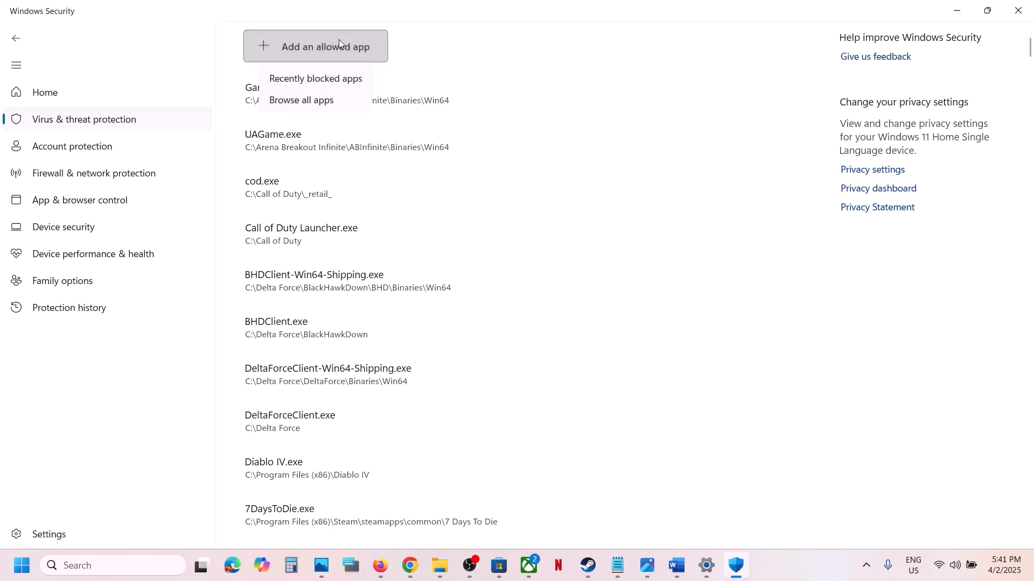
{"action": "left_click", "coordinate": [325, 101]}
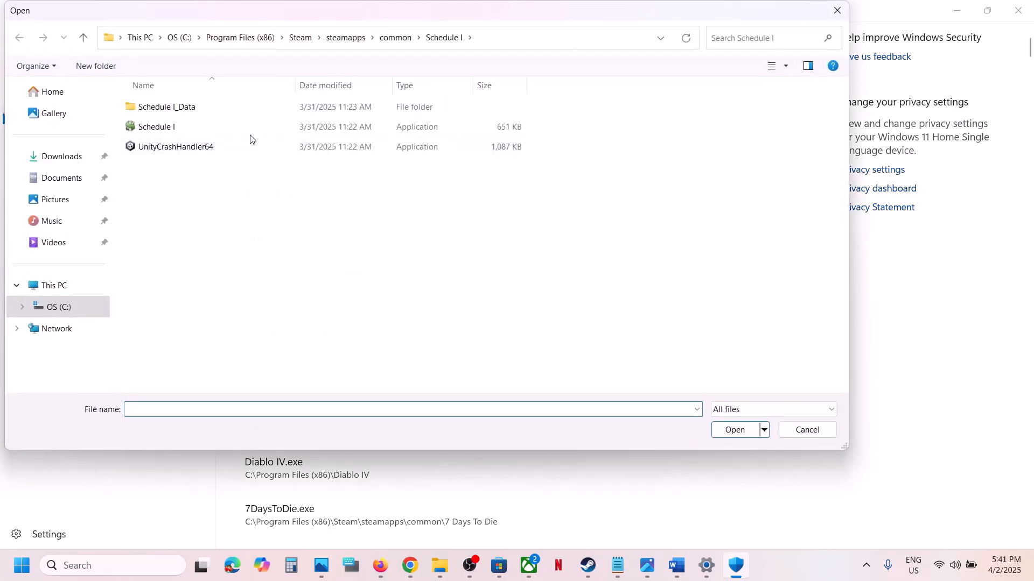
{"action": "left_click", "coordinate": [389, 39]}
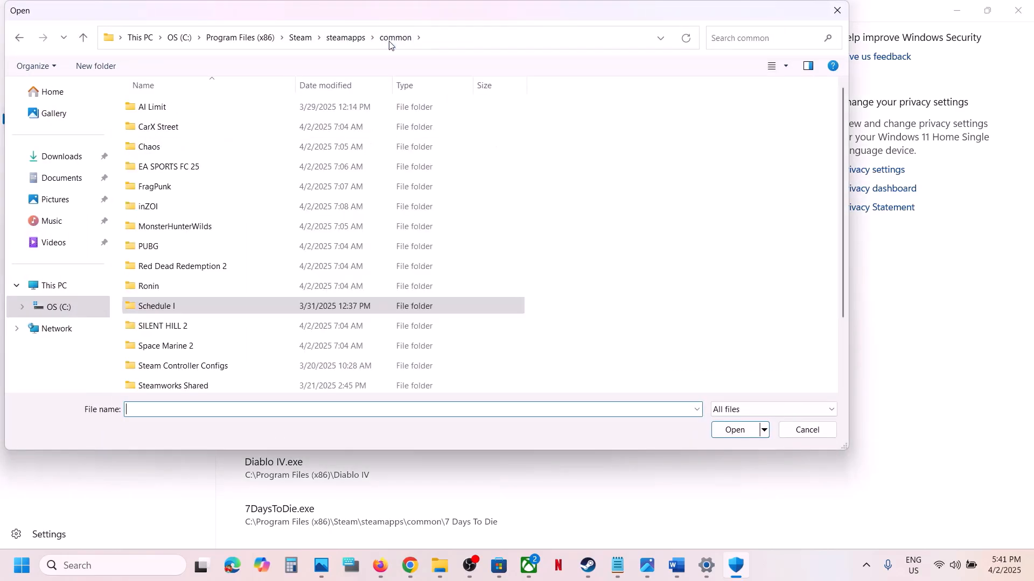
{"action": "left_click", "coordinate": [436, 43]}
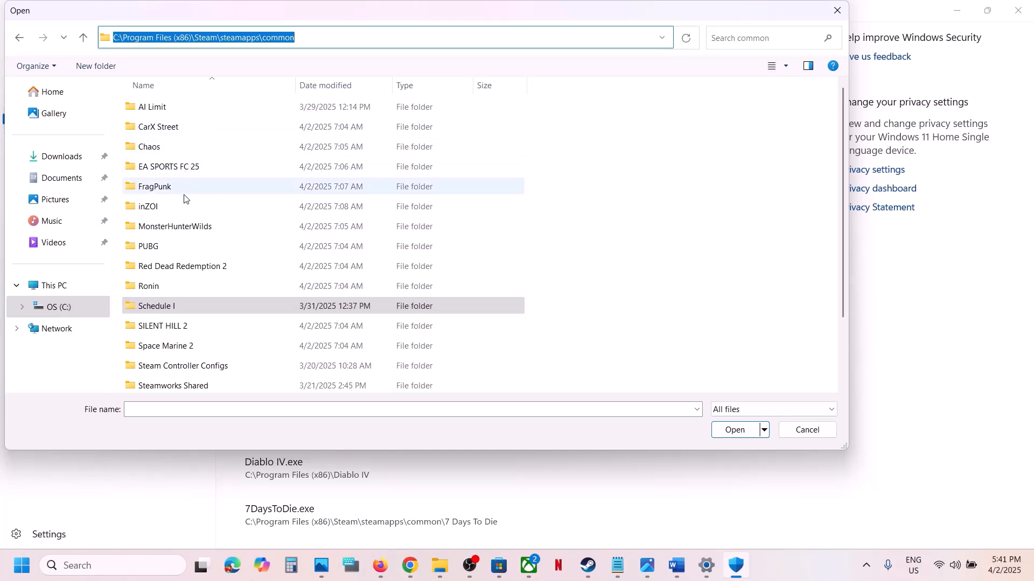
{"action": "scroll", "coordinate": [179, 294], "scroll_direction": "down", "scroll_amount": 1}
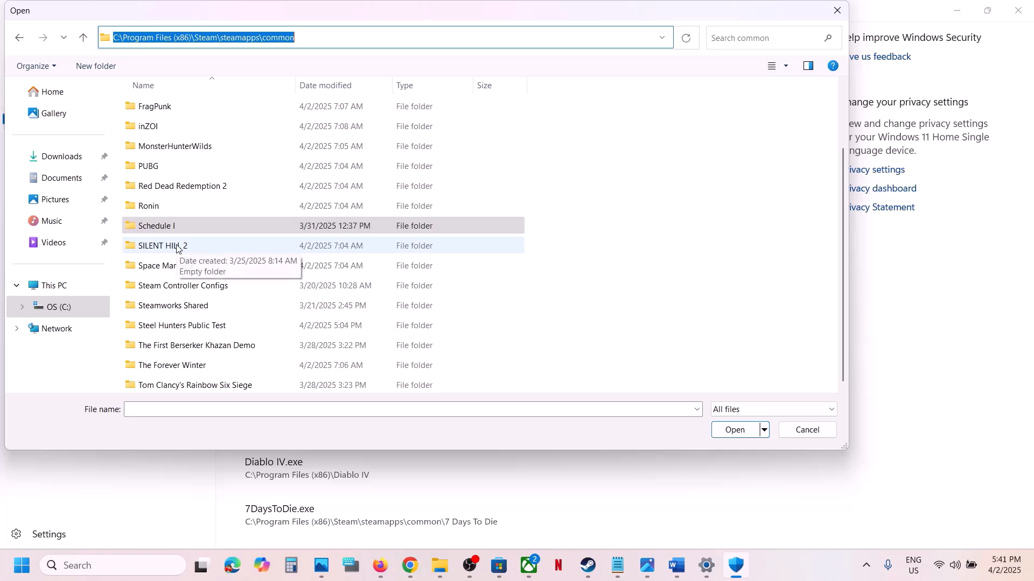
{"action": "left_click", "coordinate": [166, 313]}
{"action": "key", "text": "Down"}
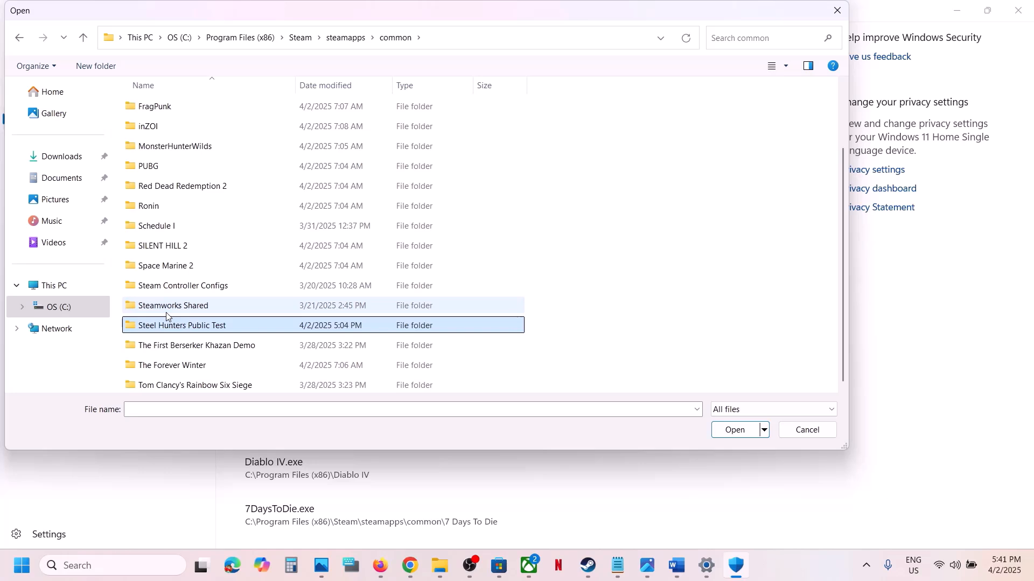
{"action": "double_click", "coordinate": [205, 327]}
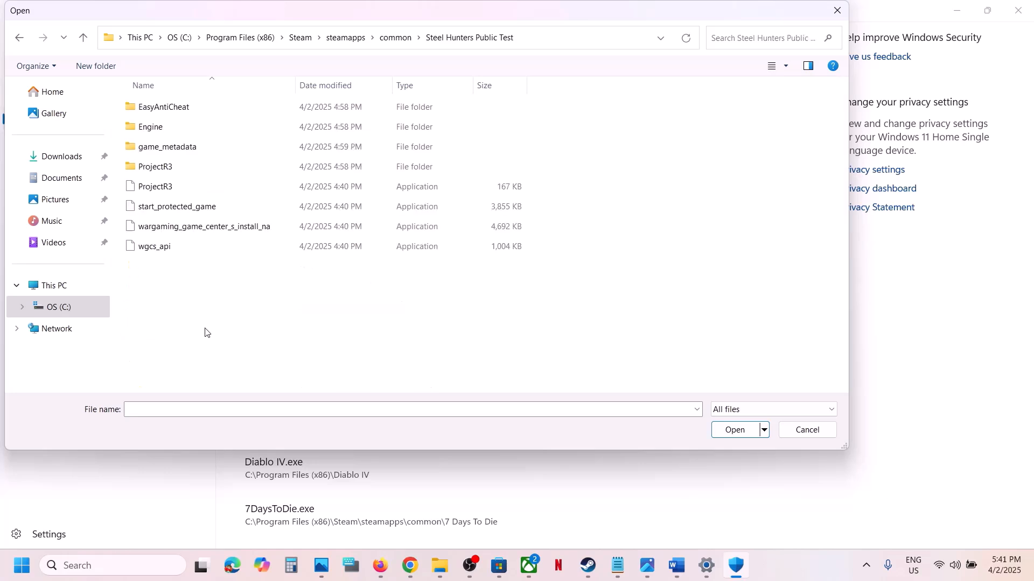
{"action": "left_click", "coordinate": [153, 189]}
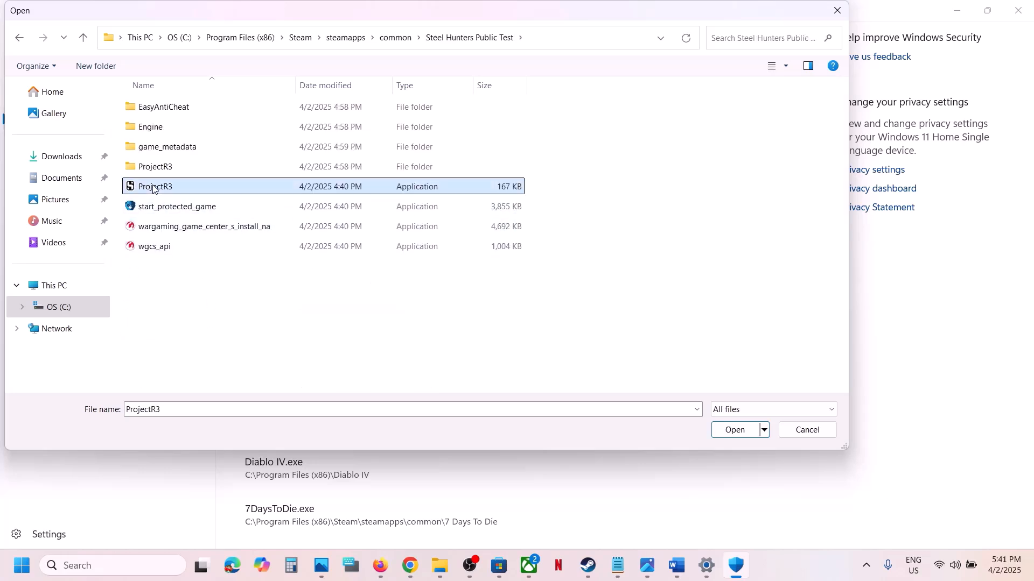
{"action": "left_click", "coordinate": [735, 431]}
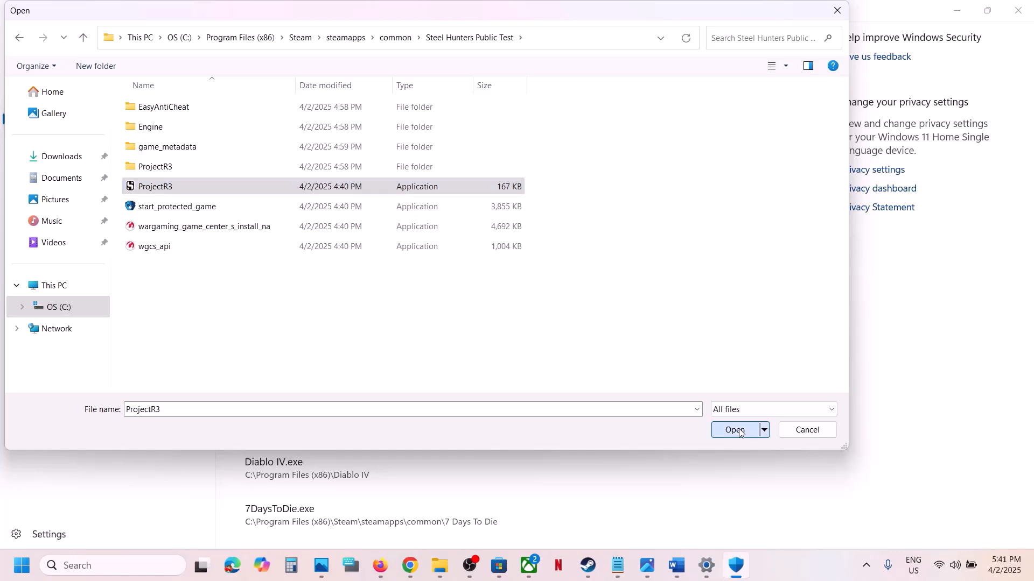
Step: Add the ProjectR3-Win64-Shipping application from the game's ProjectR3\Binaries\Win64 folder as another allowed app in Controlled folder access
{"action": "left_click", "coordinate": [345, 59]}
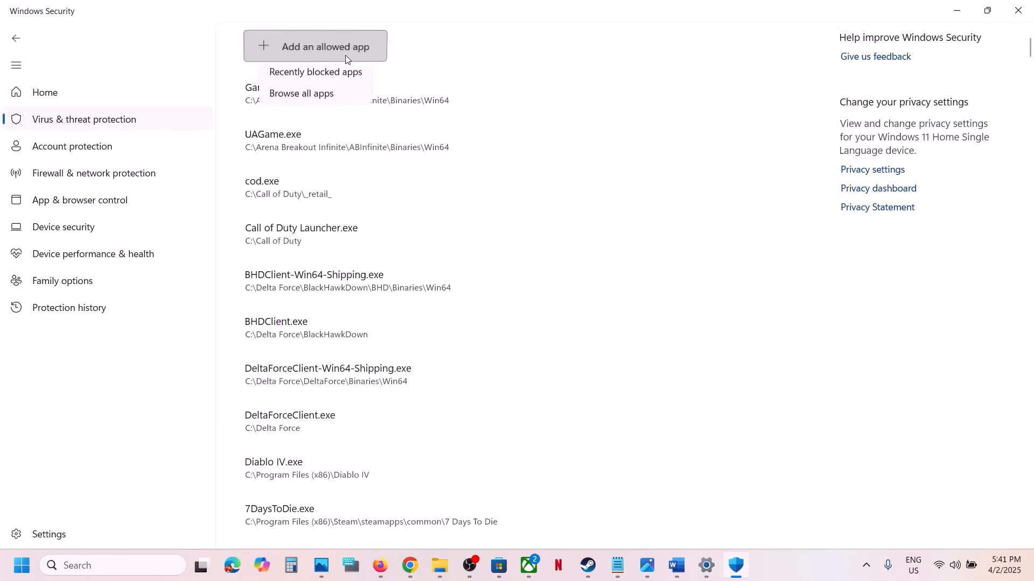
{"action": "left_click", "coordinate": [331, 97]}
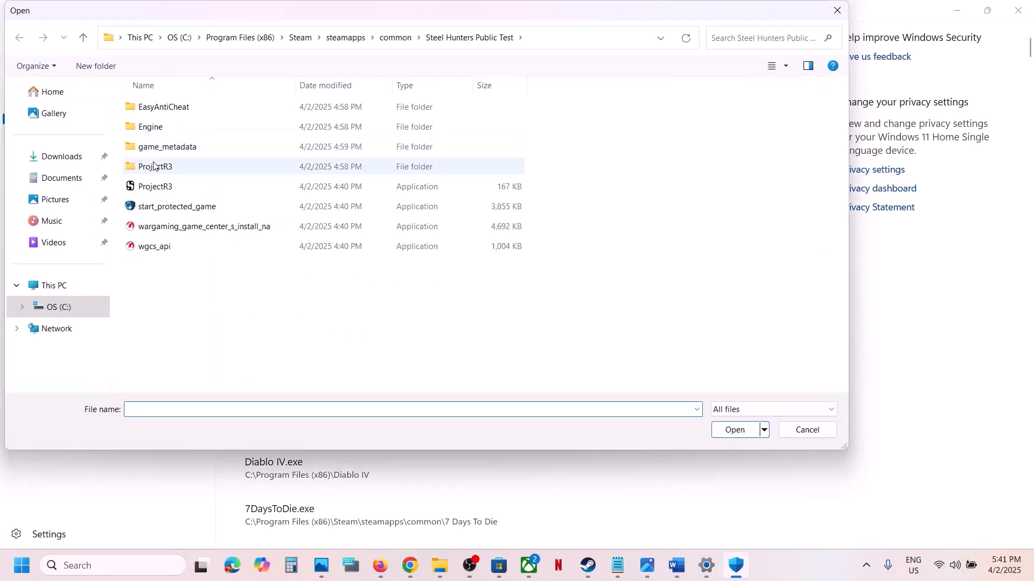
{"action": "double_click", "coordinate": [157, 167]}
{"action": "double_click", "coordinate": [150, 107]}
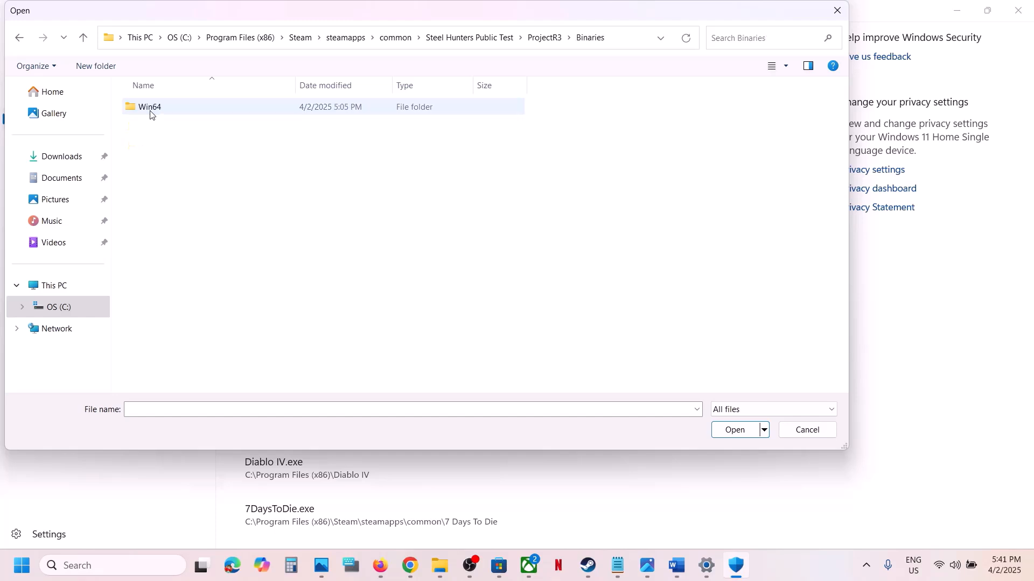
{"action": "double_click", "coordinate": [151, 108]}
{"action": "left_click", "coordinate": [232, 128]}
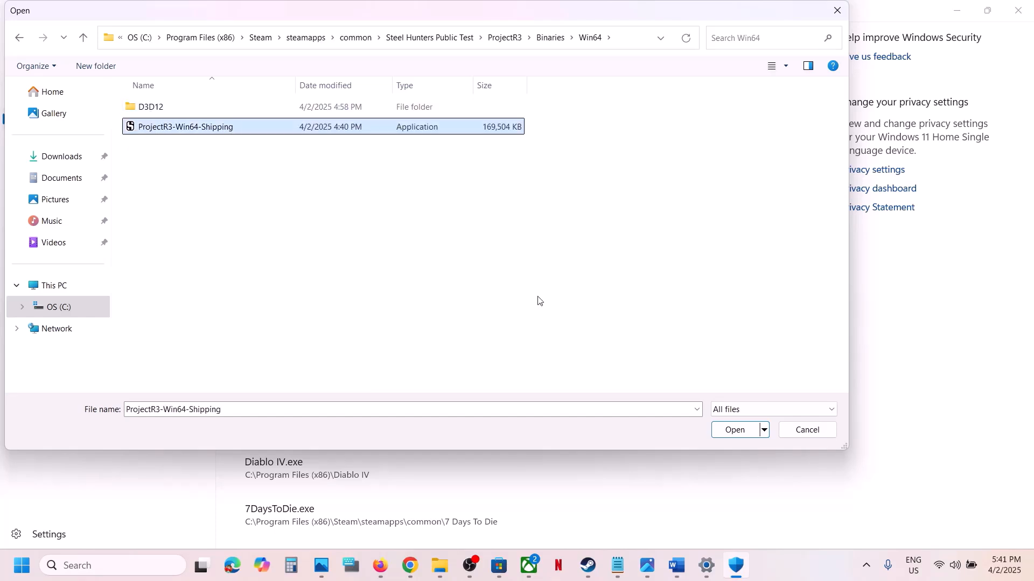
{"action": "left_click", "coordinate": [729, 433]}
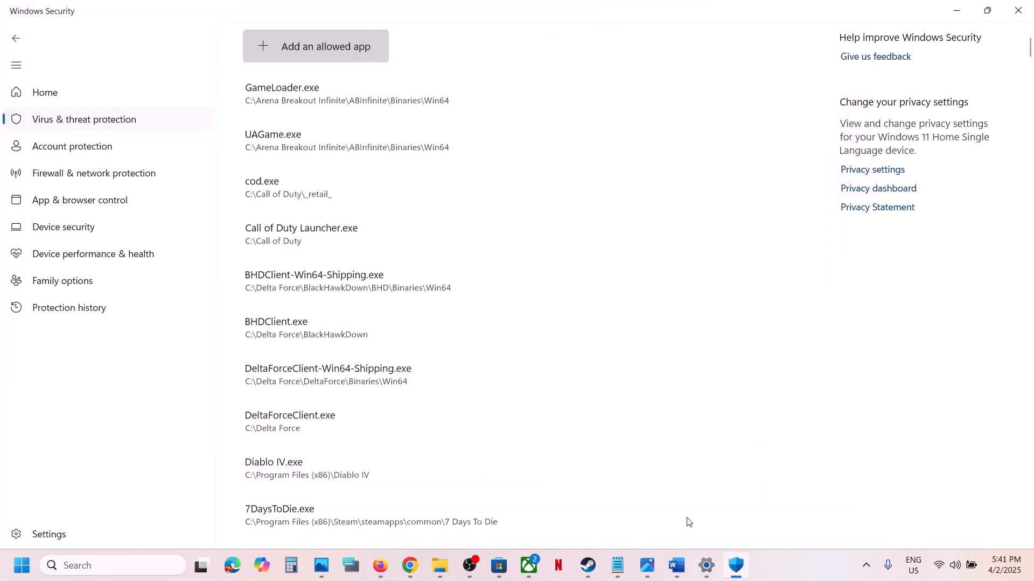
Step: Open the apps allowed through Windows Defender Firewall from Control Panel's System and Security, and unlock the list for changes
{"action": "left_click", "coordinate": [94, 565]}
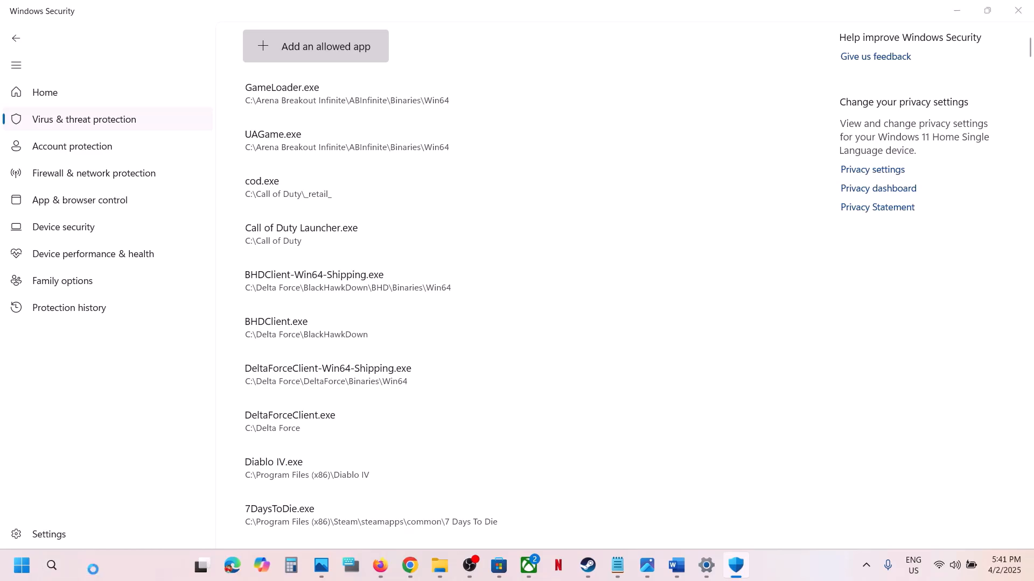
{"action": "type", "text": "control"}
{"action": "key", "text": "Return"}
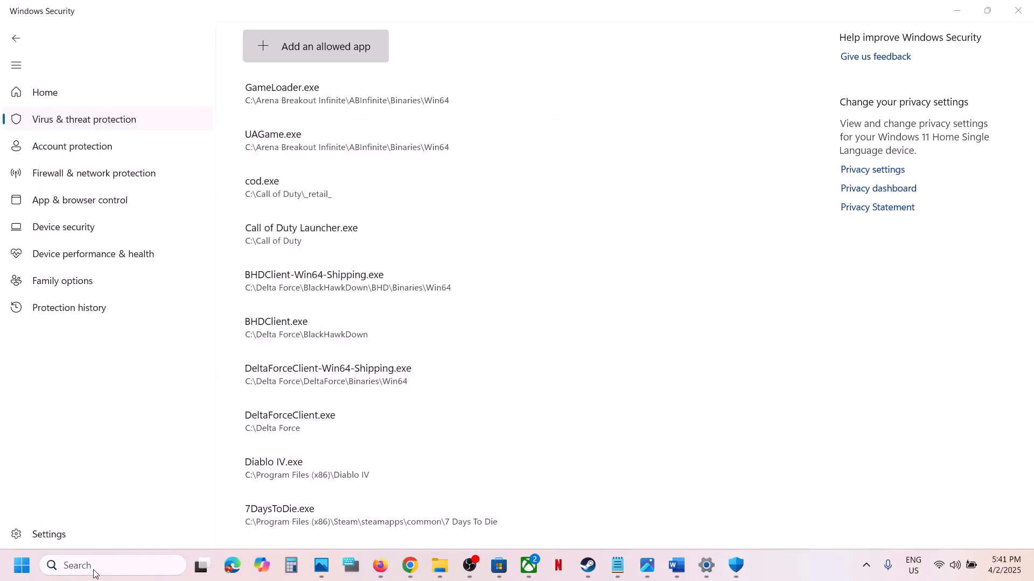
{"action": "left_click", "coordinate": [348, 110]}
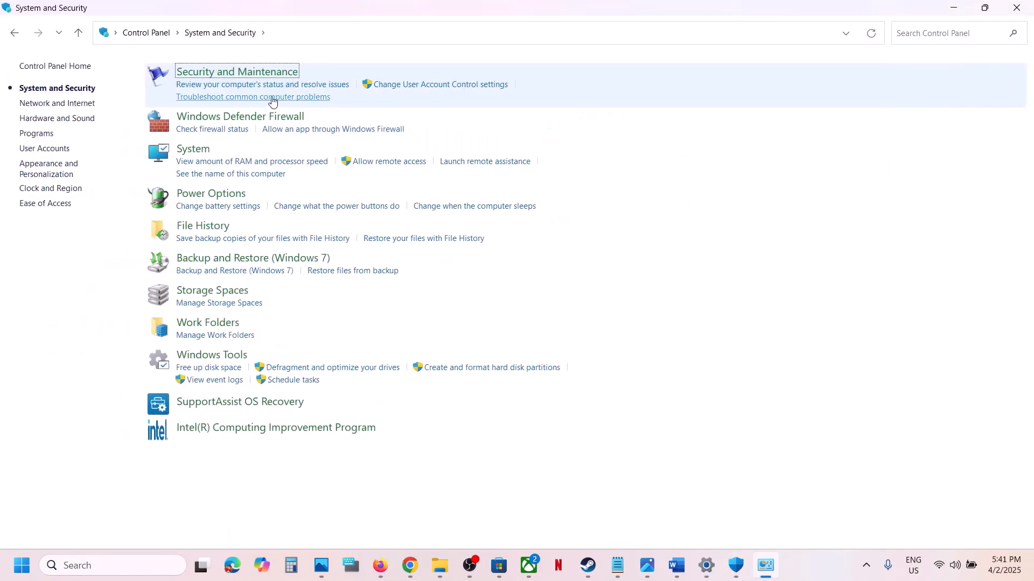
{"action": "left_click", "coordinate": [254, 121]}
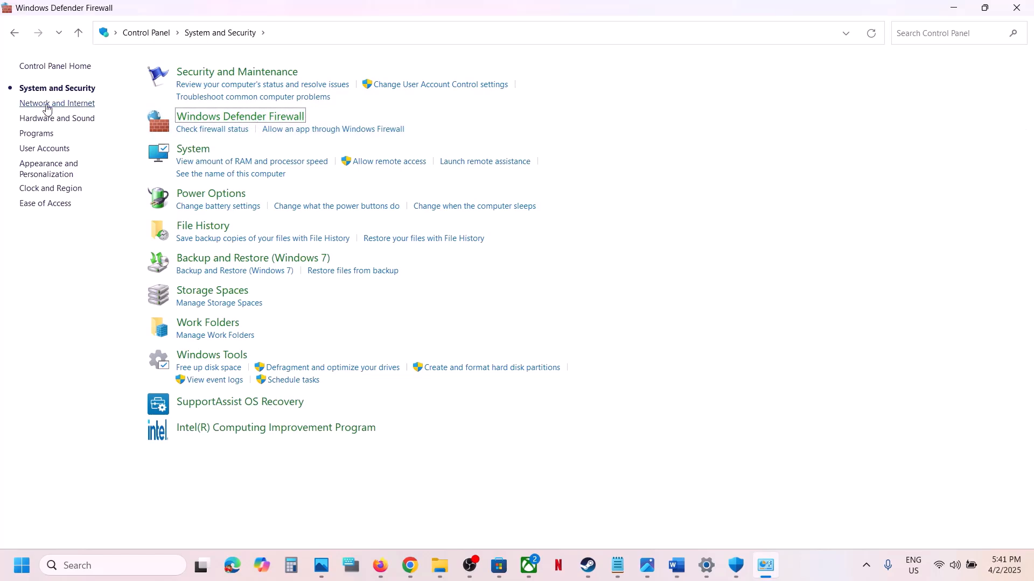
{"action": "left_click", "coordinate": [61, 108]}
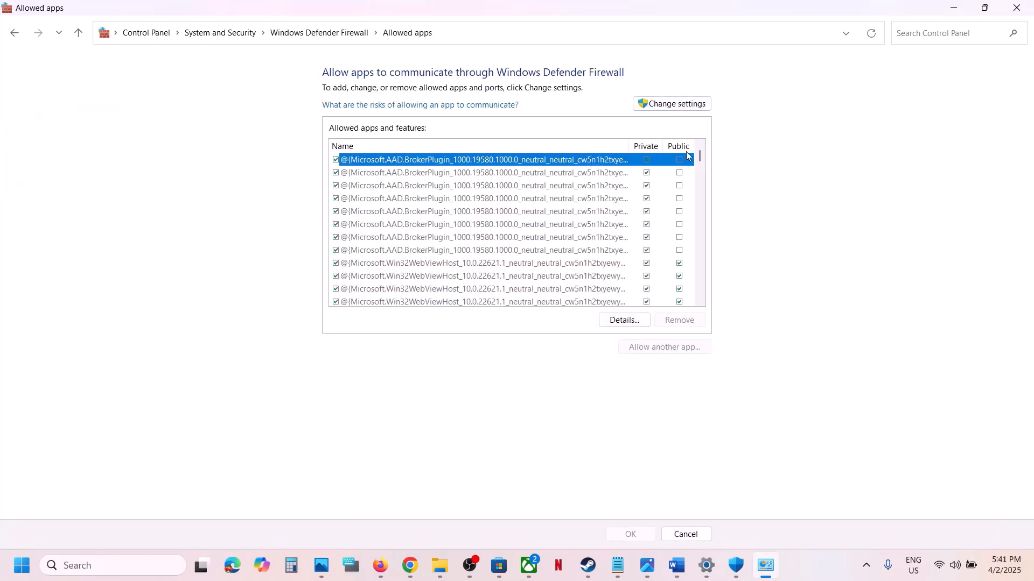
{"action": "left_click", "coordinate": [686, 110]}
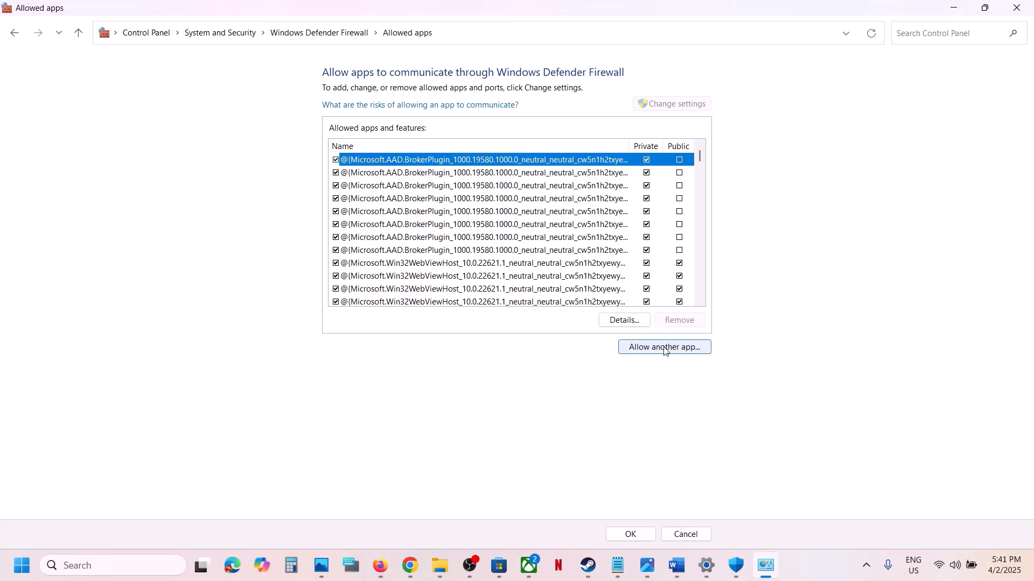
Step: Allow the ProjectR3 application from steamapps\common\Steel Hunters Public Test through the firewall
{"action": "left_click", "coordinate": [665, 349]}
{"action": "left_click", "coordinate": [611, 345]}
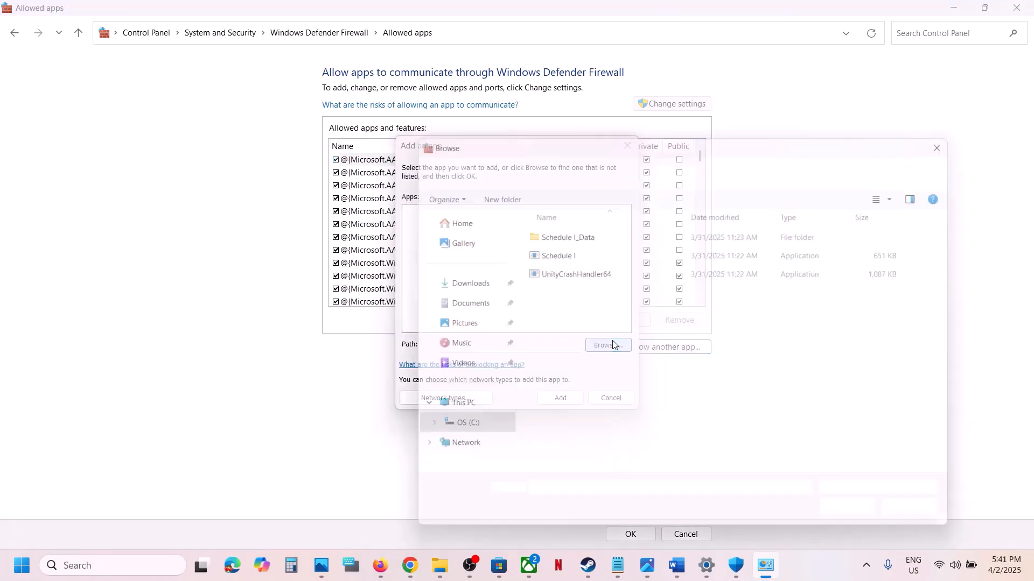
{"action": "left_click", "coordinate": [624, 161]}
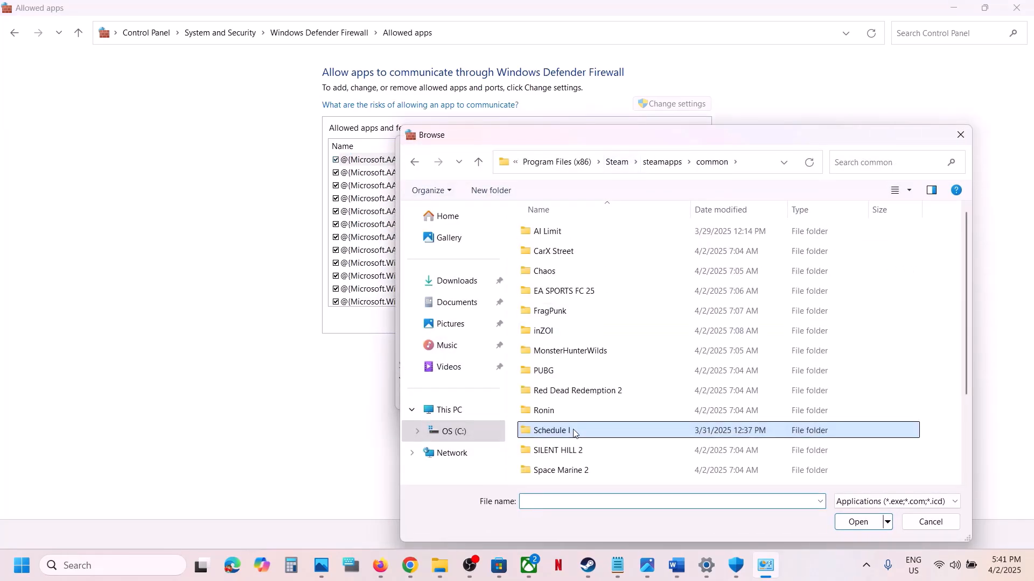
{"action": "scroll", "coordinate": [574, 433], "scroll_direction": "down", "scroll_amount": 2}
{"action": "left_click", "coordinate": [597, 426]}
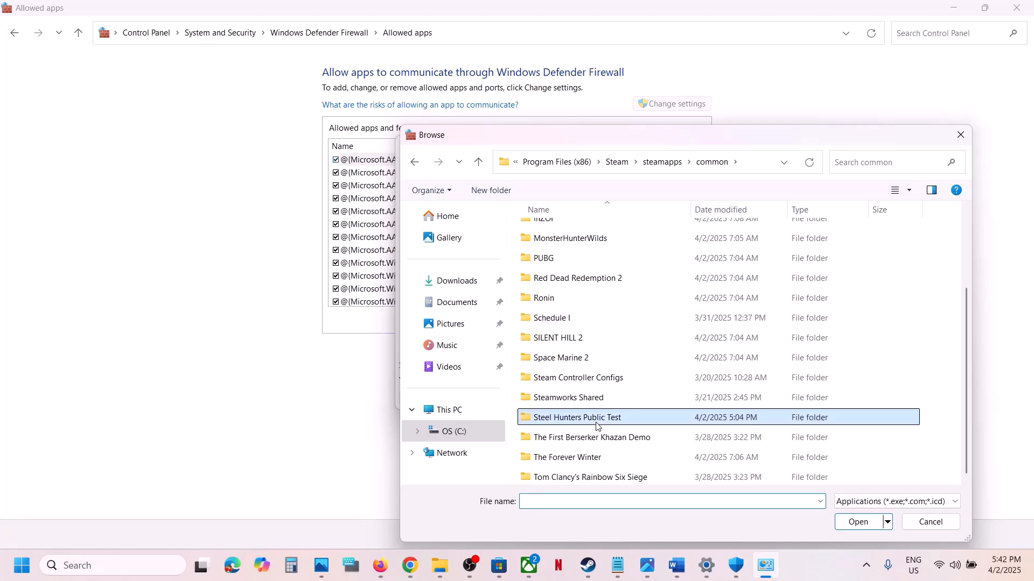
{"action": "double_click", "coordinate": [596, 425]}
{"action": "left_click", "coordinate": [544, 312]}
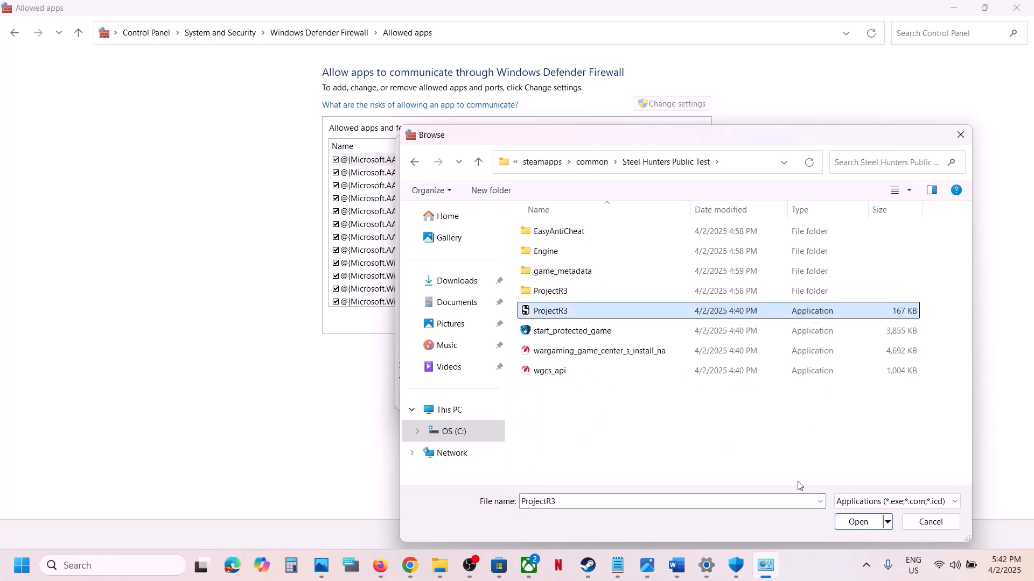
{"action": "left_click", "coordinate": [860, 531]}
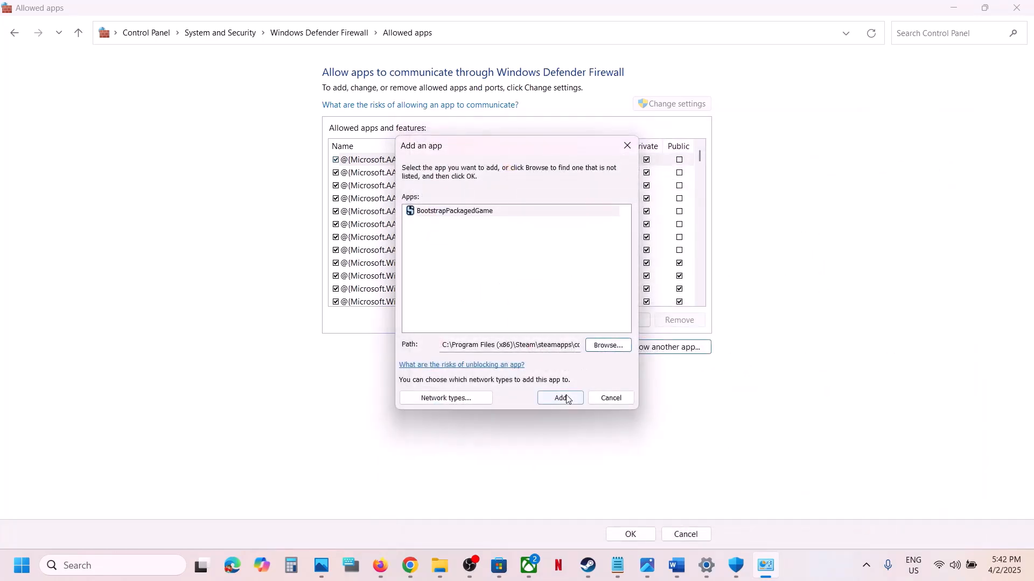
{"action": "left_click", "coordinate": [566, 397]}
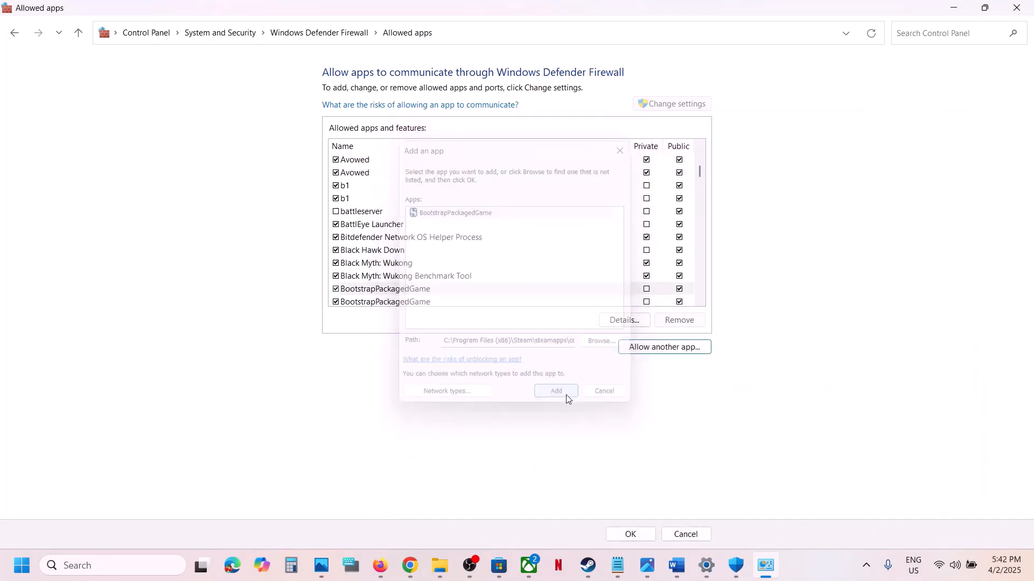
Step: Allow ProjectR3-Win64-Shipping from the ProjectR3\Binaries\Win64 folder through the firewall, and select its entry among the allowed apps
{"action": "left_click", "coordinate": [653, 347]}
{"action": "left_click", "coordinate": [607, 344]}
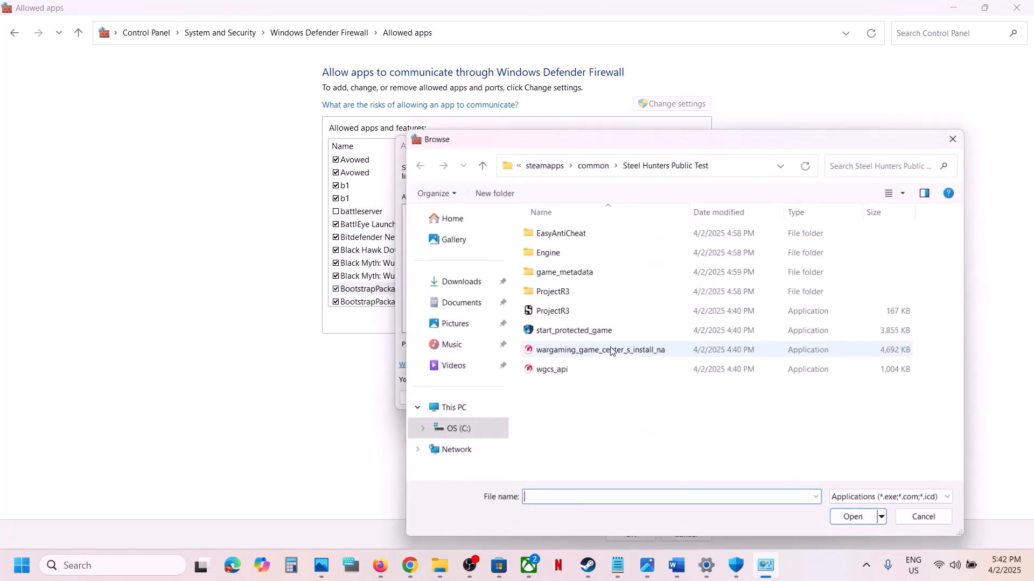
{"action": "double_click", "coordinate": [560, 292]}
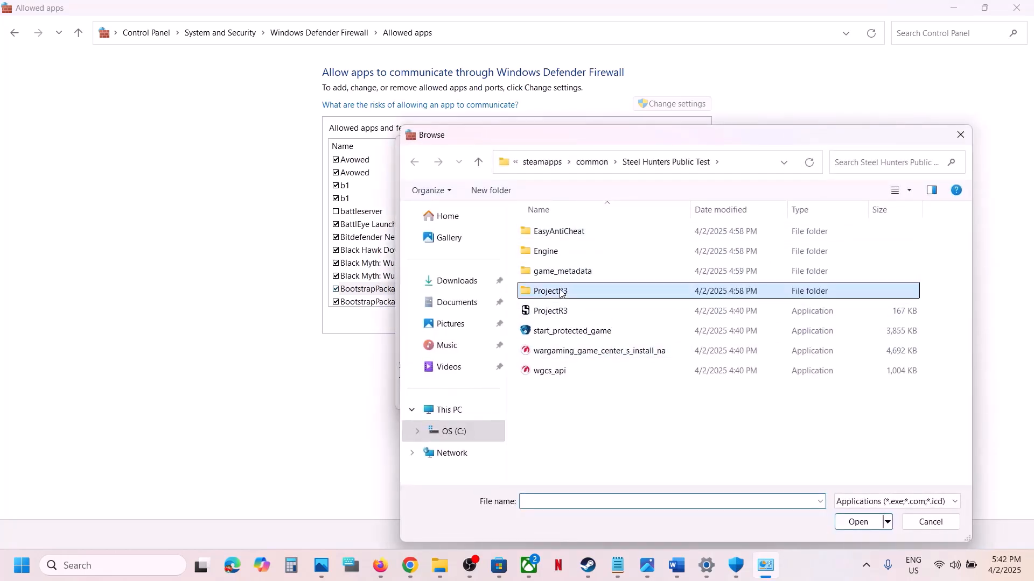
{"action": "double_click", "coordinate": [550, 232]}
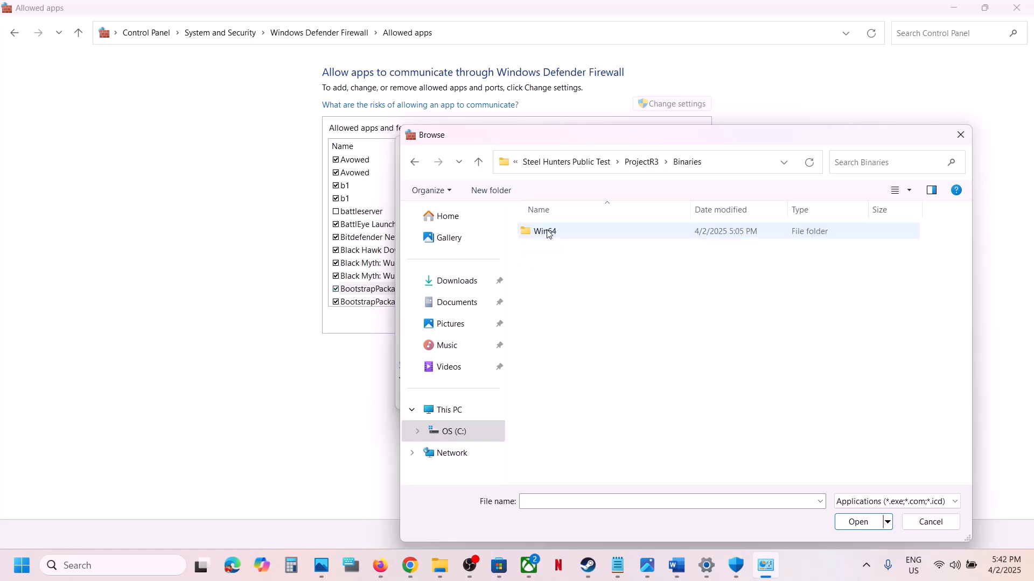
{"action": "double_click", "coordinate": [557, 235]}
{"action": "left_click", "coordinate": [580, 249]}
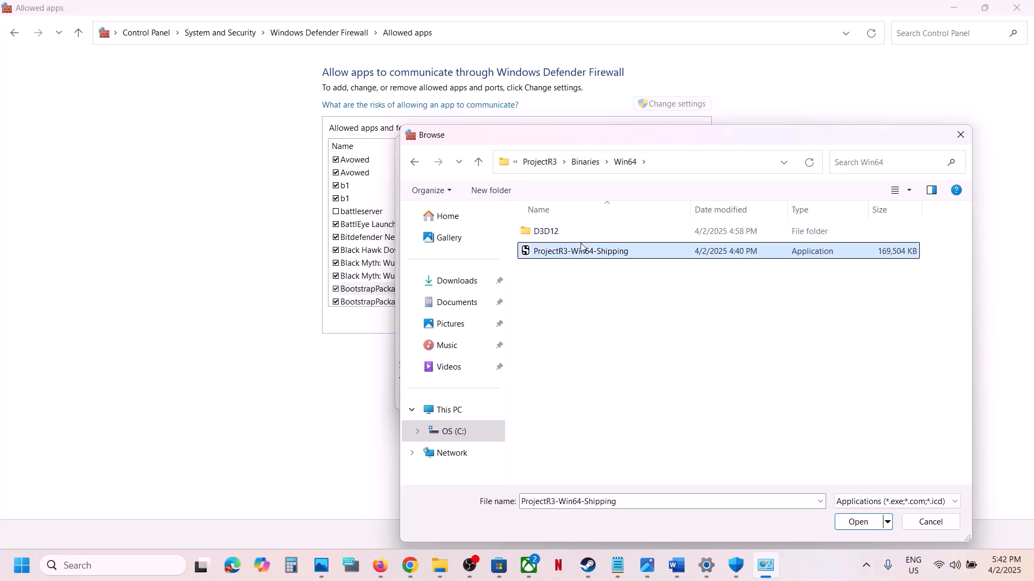
{"action": "left_click", "coordinate": [858, 523]}
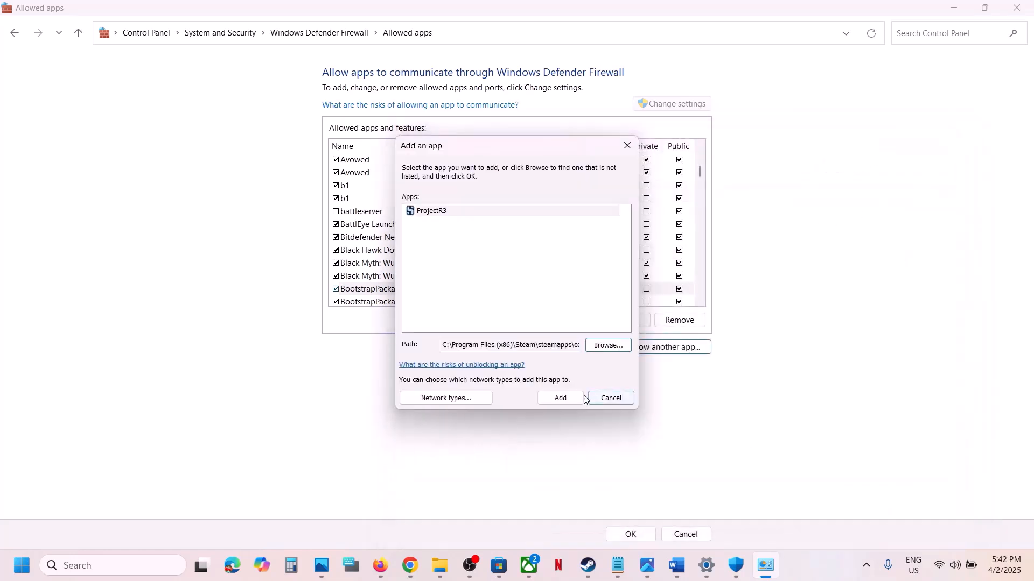
{"action": "left_click", "coordinate": [555, 401]}
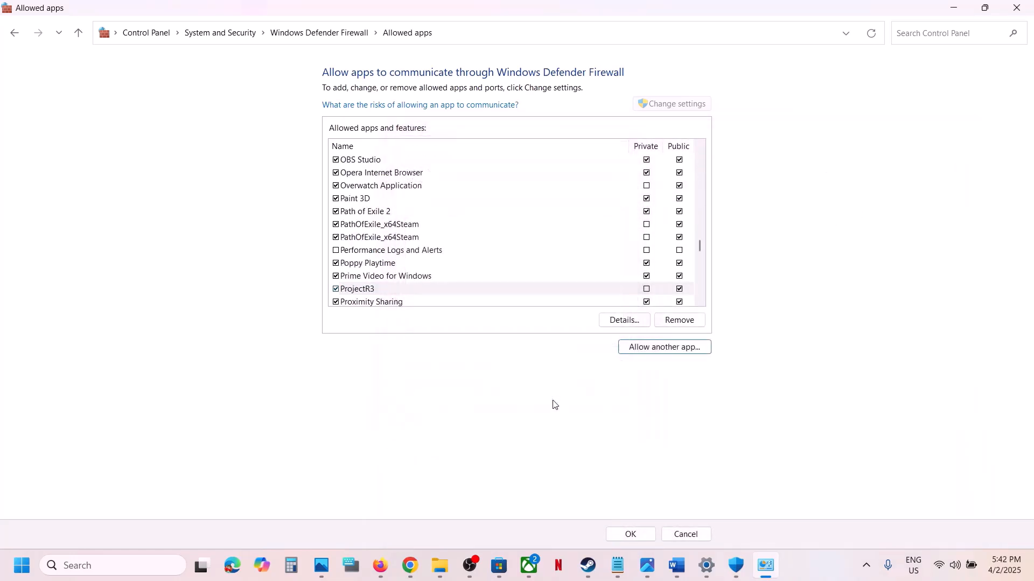
{"action": "left_click", "coordinate": [363, 290]}
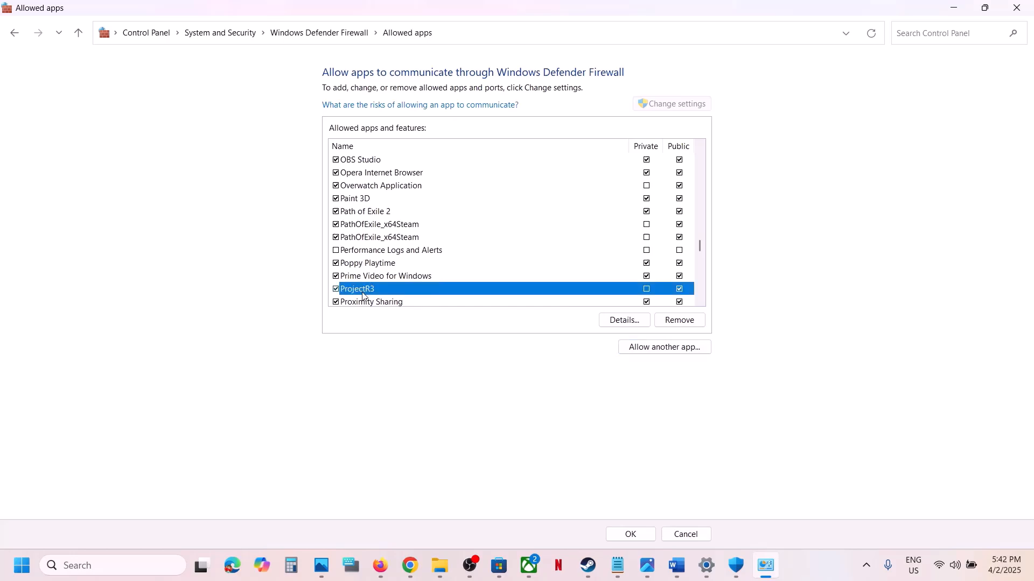
Step: Close the firewall's Allowed apps, Windows Security and Settings windows
{"action": "left_click", "coordinate": [1013, 6]}
{"action": "left_click", "coordinate": [1012, 6]}
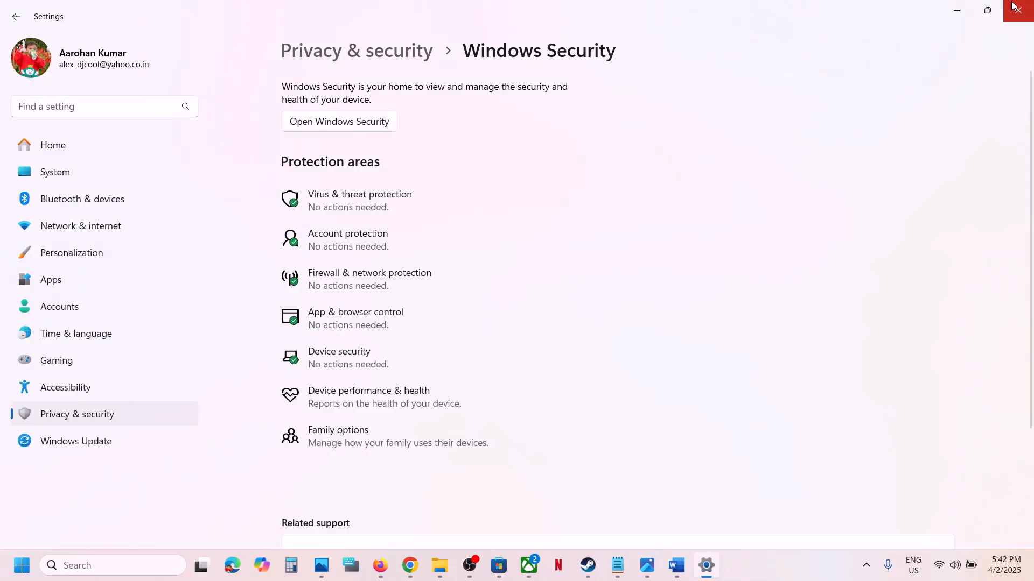
{"action": "left_click", "coordinate": [1012, 5]}
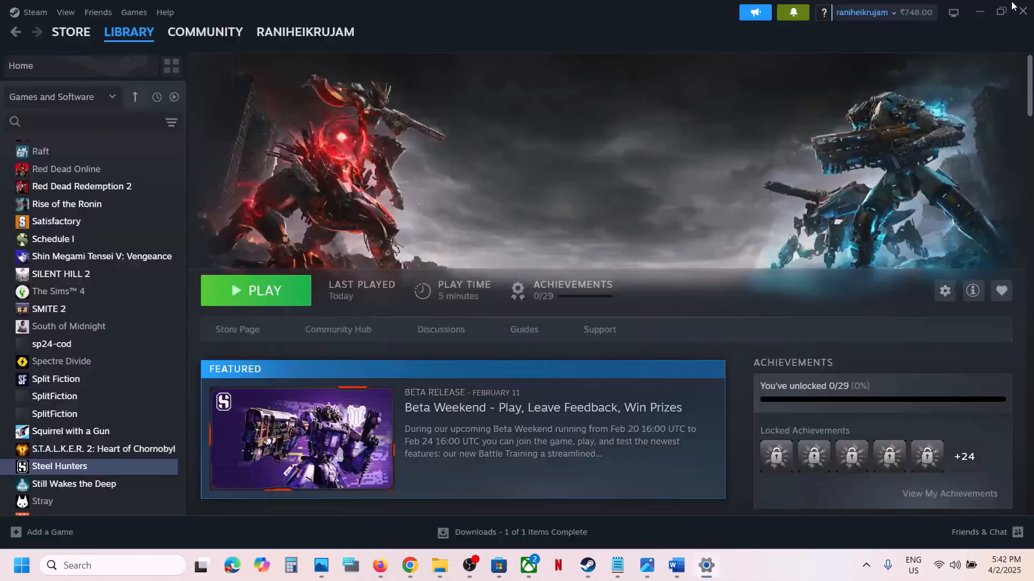
Step: Switch to the Word notes and read Step 5 about a clean graphics driver installation, including the NVIDIA and AMD links
{"action": "left_click", "coordinate": [676, 565]}
{"action": "scroll", "coordinate": [412, 302], "scroll_direction": "down", "scroll_amount": 3}
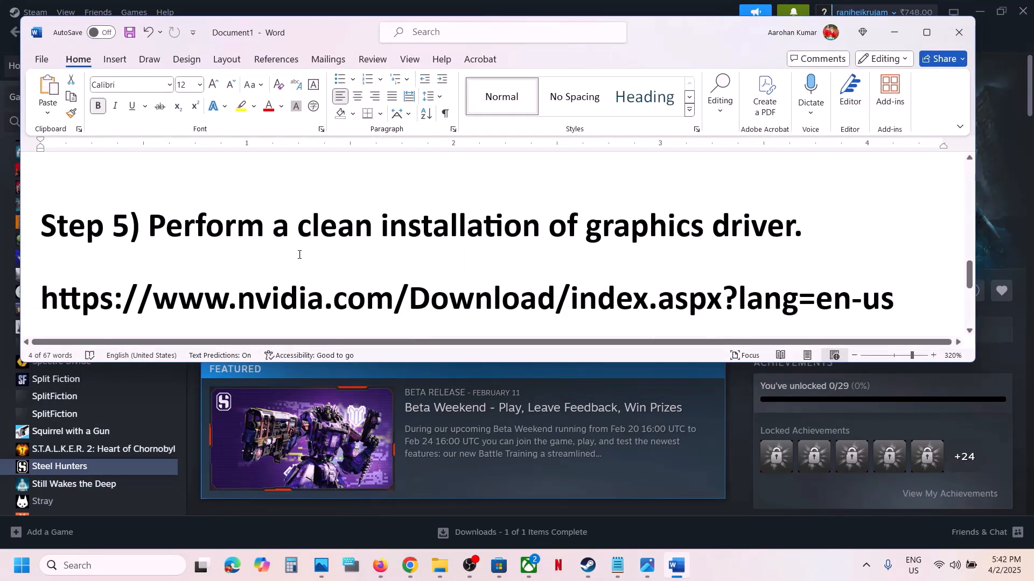
{"action": "left_click_drag", "start_coordinate": [177, 235], "coordinate": [710, 237]}
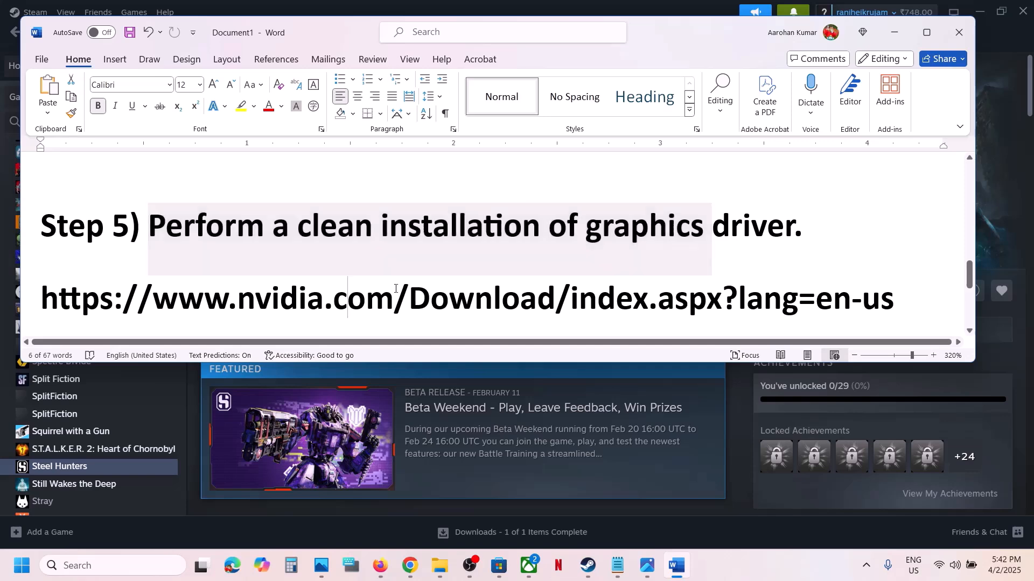
{"action": "double_click", "coordinate": [460, 287]}
{"action": "scroll", "coordinate": [460, 286], "scroll_direction": "down", "scroll_amount": 2}
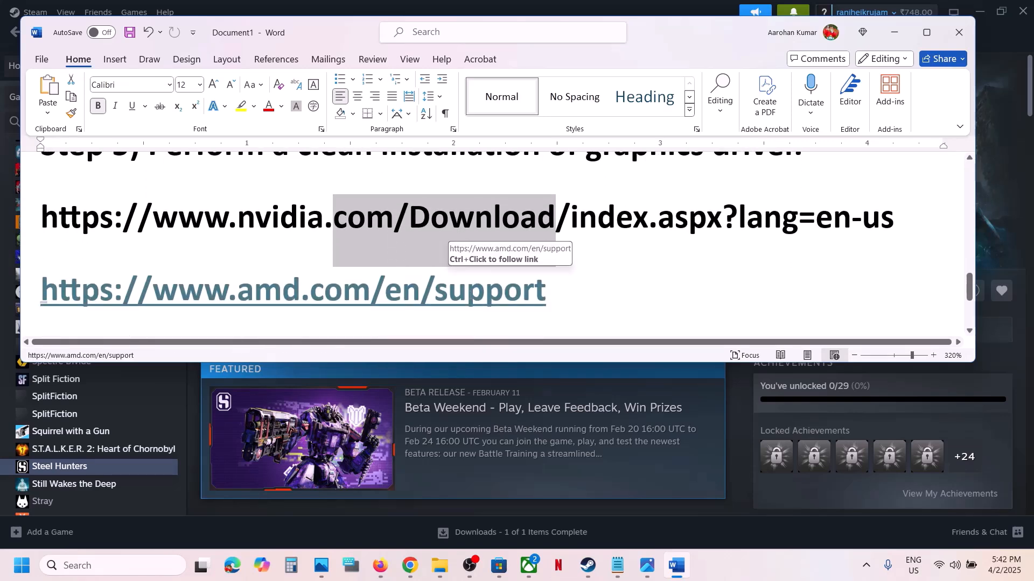
{"action": "left_click", "coordinate": [736, 465]}
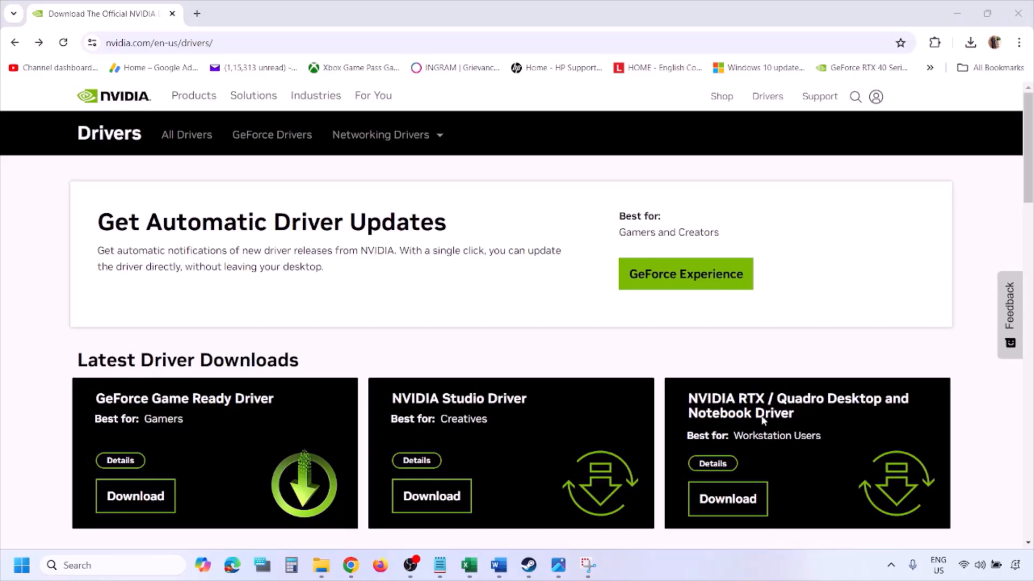
Step: Find NVIDIA drivers for the GeForce RTX 3050 Laptop GPU with Windows 11 and English (US), and view the results image 1.png in Photos
{"action": "scroll", "coordinate": [241, 329], "scroll_direction": "down", "scroll_amount": 8}
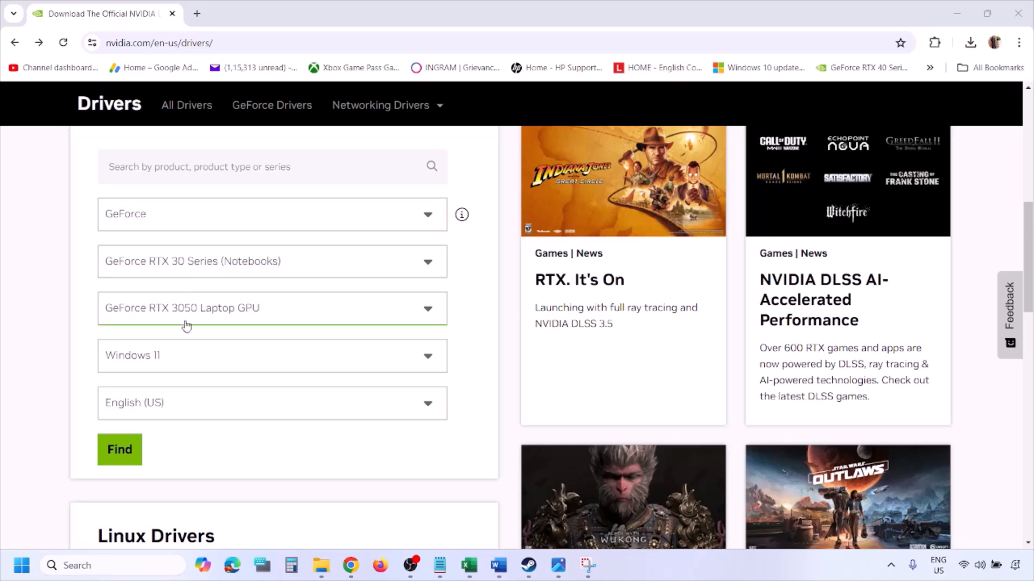
{"action": "left_click", "coordinate": [171, 359]}
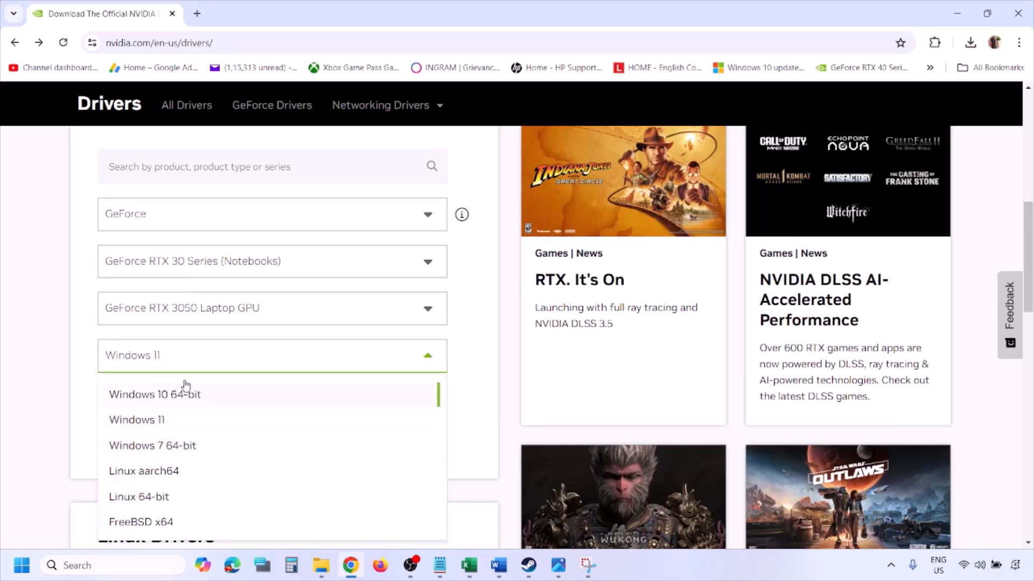
{"action": "left_click", "coordinate": [150, 421]}
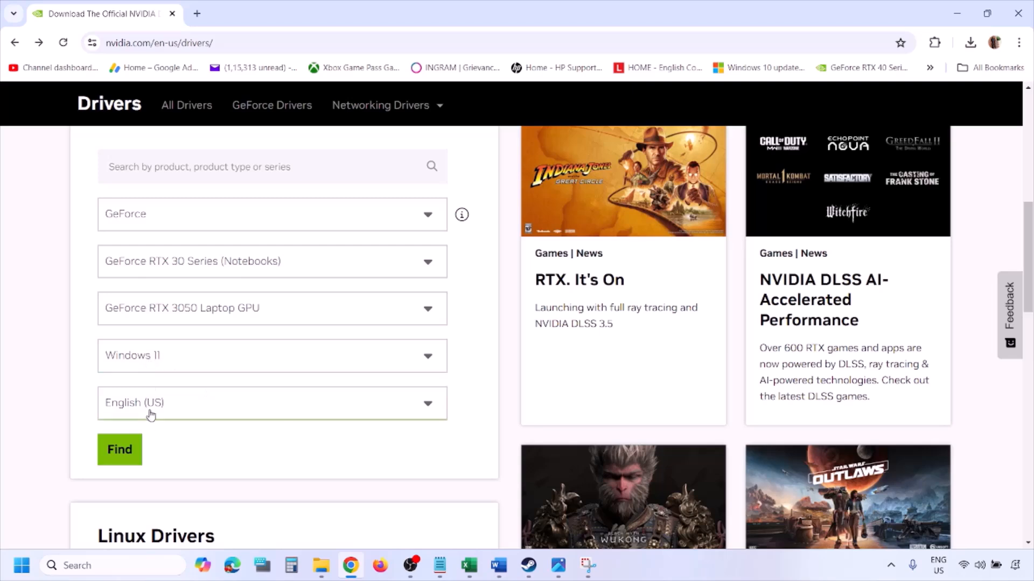
{"action": "left_click", "coordinate": [124, 453]}
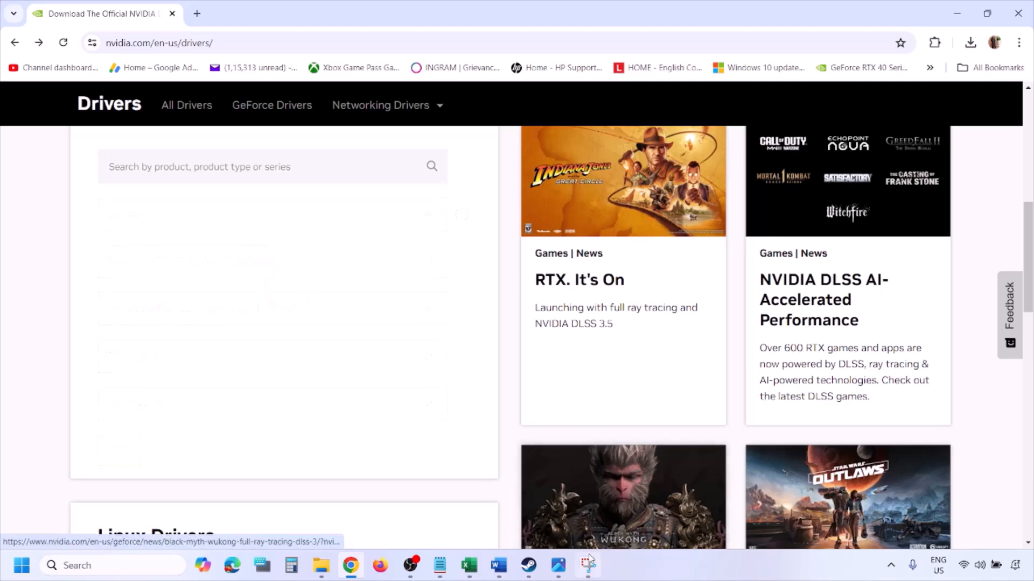
{"action": "left_click", "coordinate": [560, 572]}
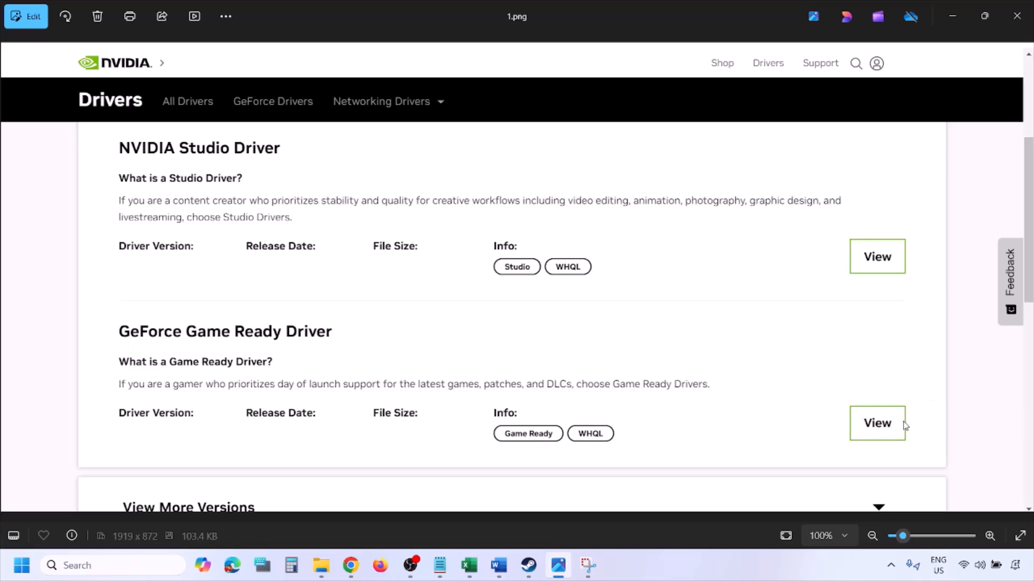
Step: View the NVIDIA driver download and clean installation screenshots 2.png through 5.png, and bring up the Windows power options
{"action": "key", "text": "Right"}
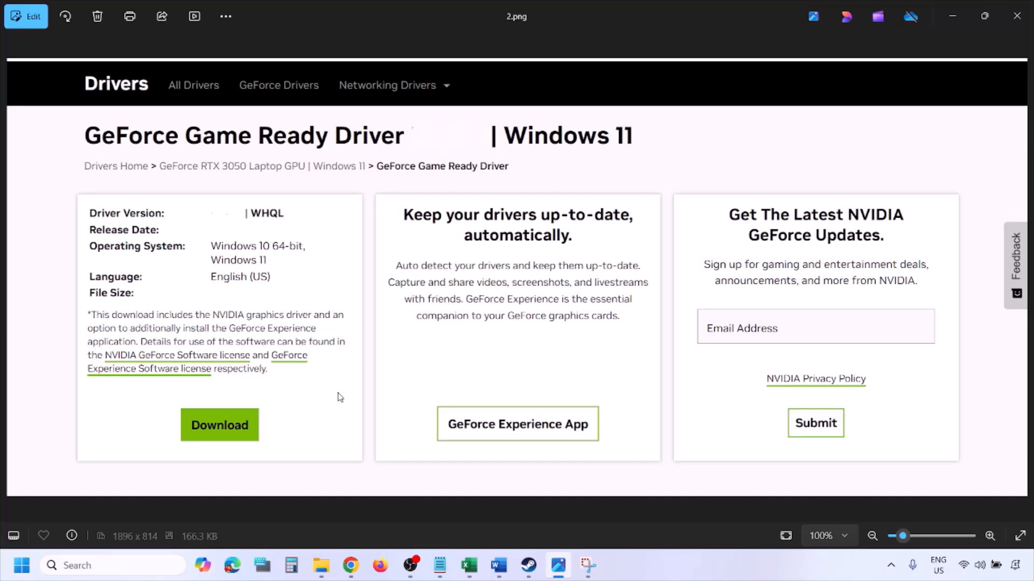
{"action": "key", "text": "Right"}
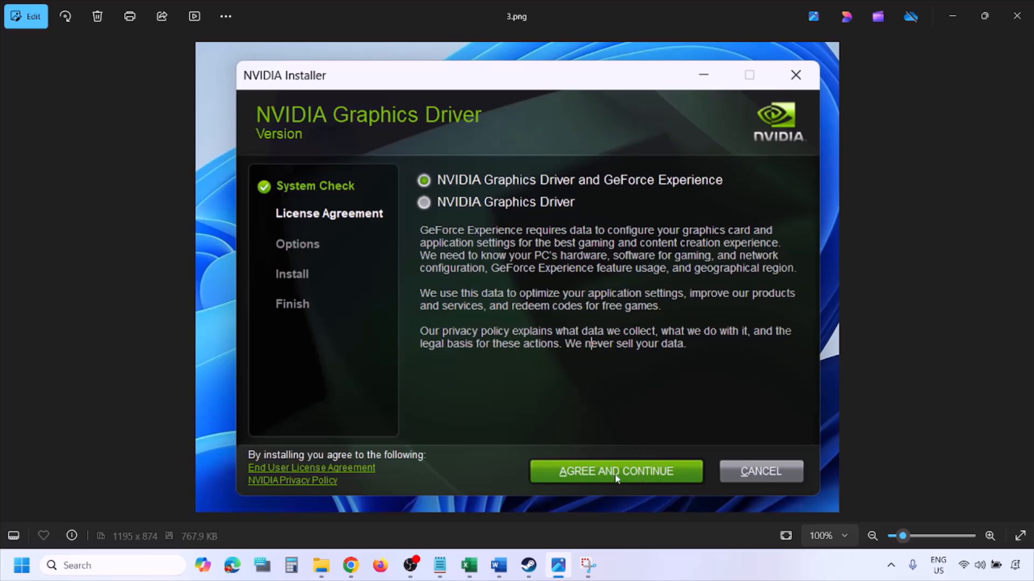
{"action": "key", "text": "Right"}
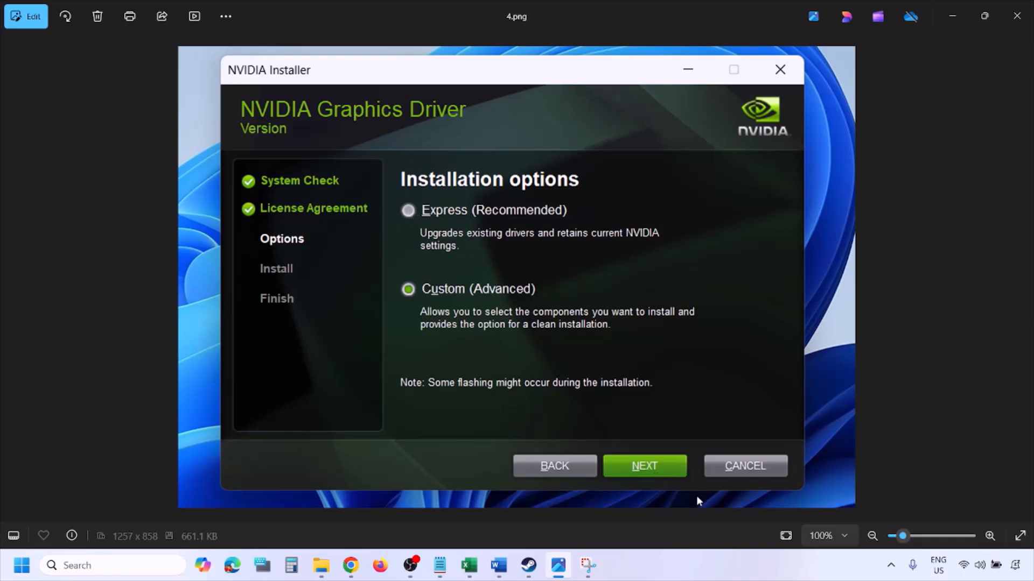
{"action": "key", "text": "Right"}
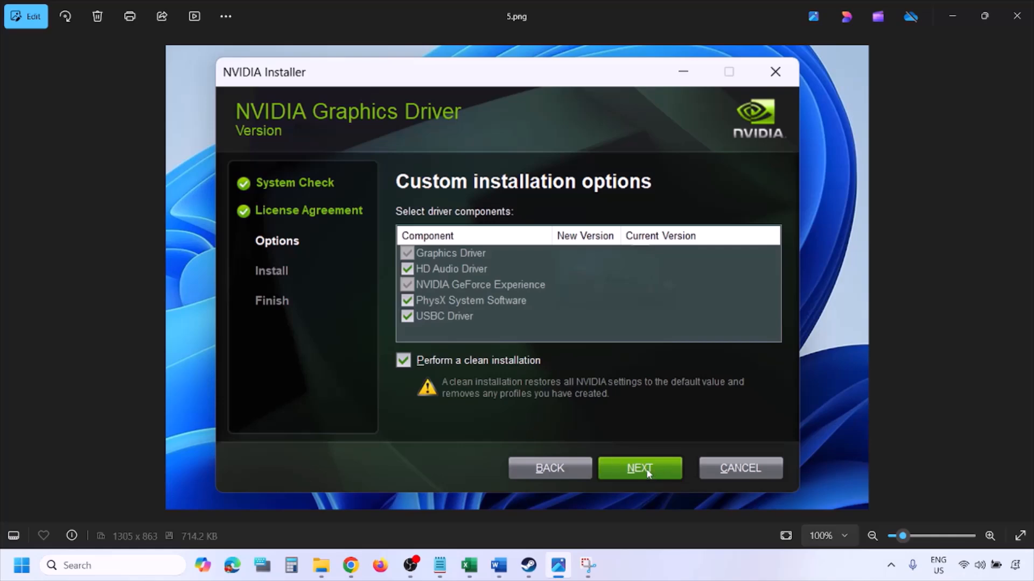
{"action": "left_click", "coordinate": [21, 565]}
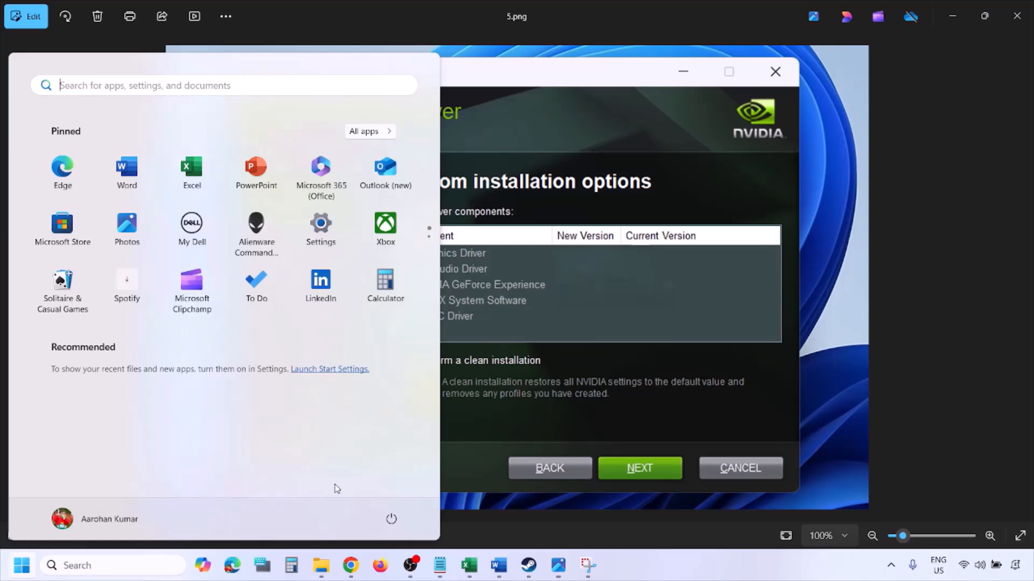
{"action": "left_click", "coordinate": [391, 519]}
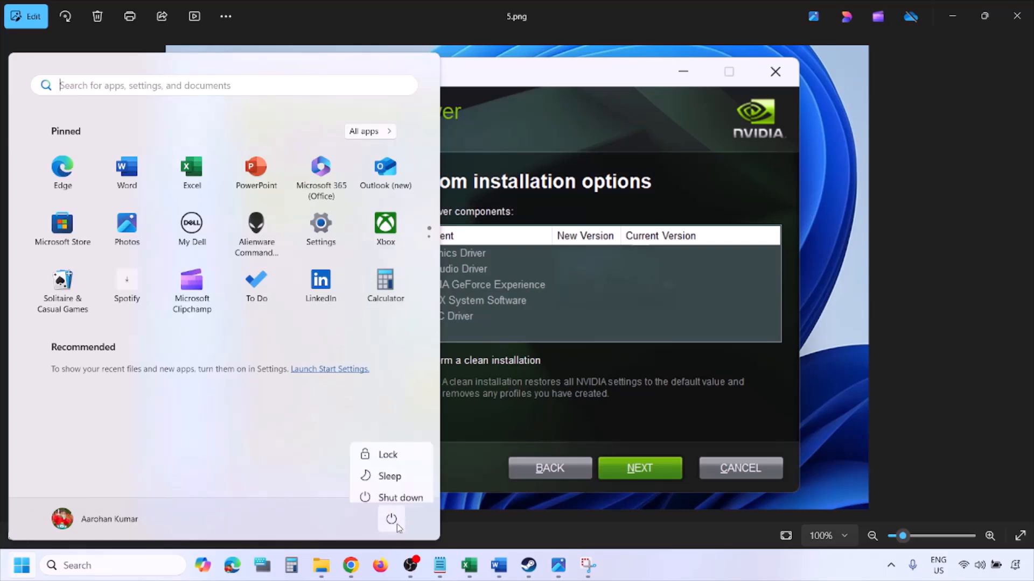
{"action": "left_click", "coordinate": [703, 571]}
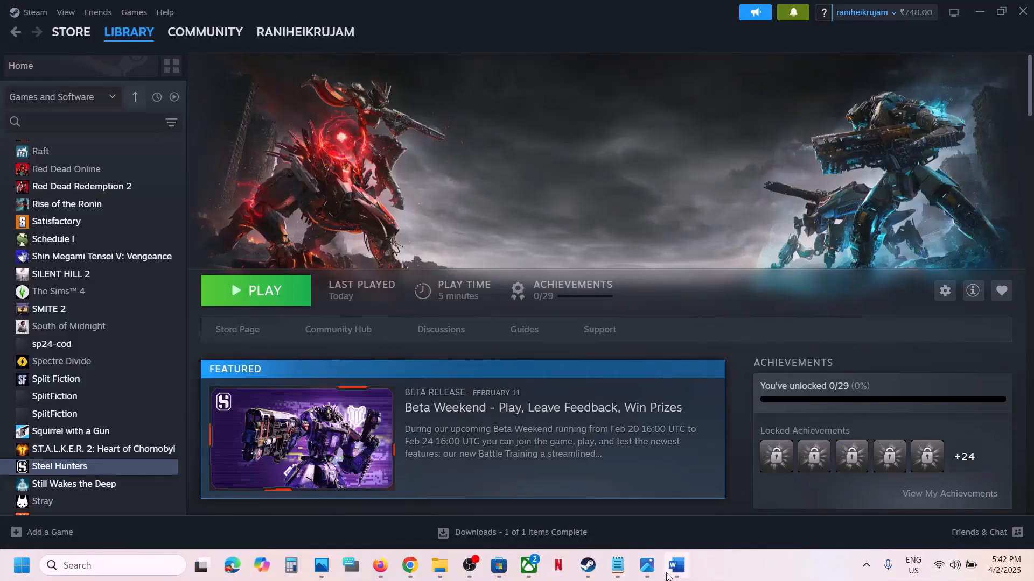
Step: Copy the word "graphics" from Step 6 in the Word notes, and search Windows with it to open Graphics settings
{"action": "left_click", "coordinate": [674, 568]}
{"action": "scroll", "coordinate": [357, 288], "scroll_direction": "down", "scroll_amount": 5}
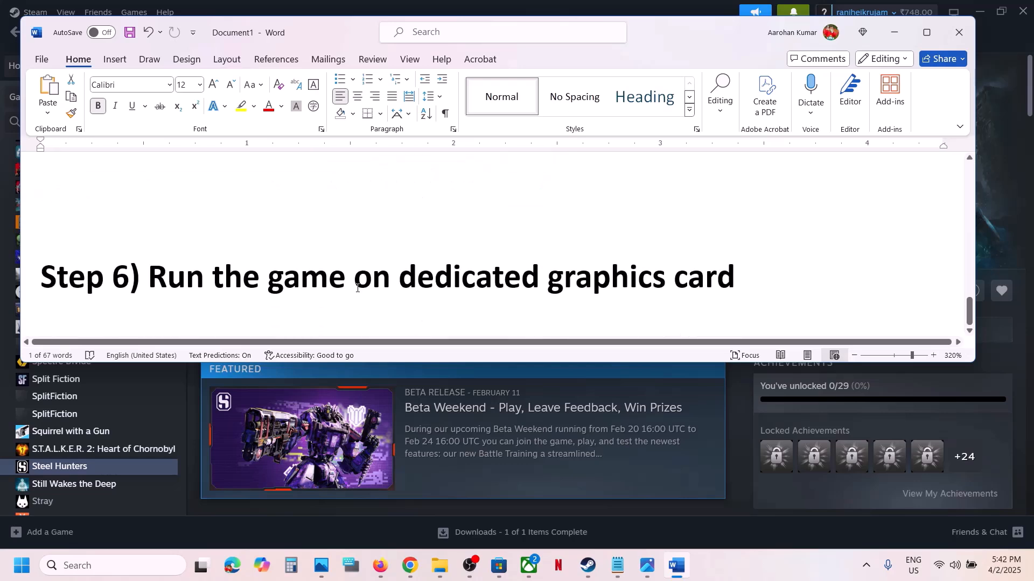
{"action": "double_click", "coordinate": [587, 287]}
{"action": "key", "text": "ctrl+c"}
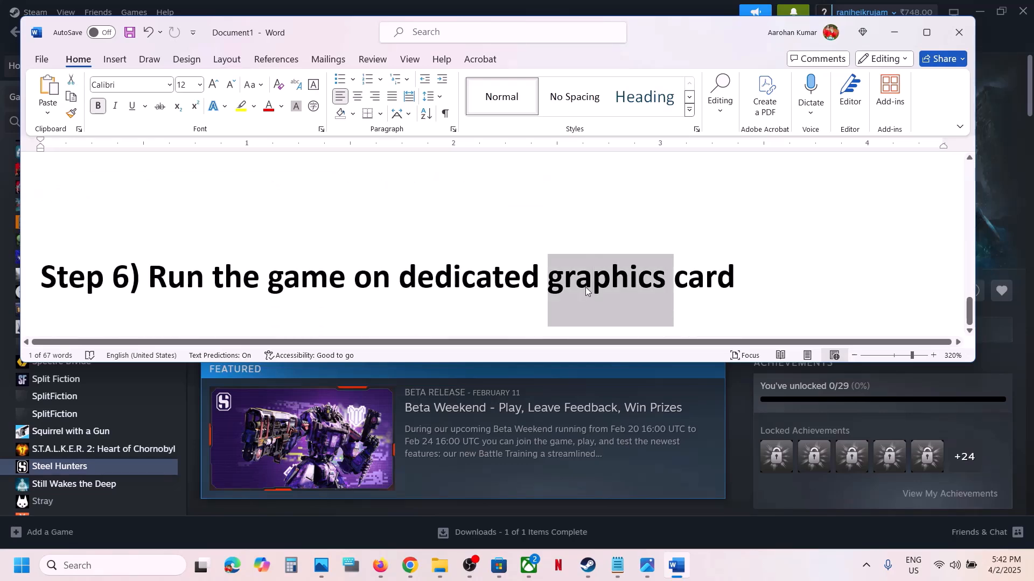
{"action": "left_click", "coordinate": [343, 523]}
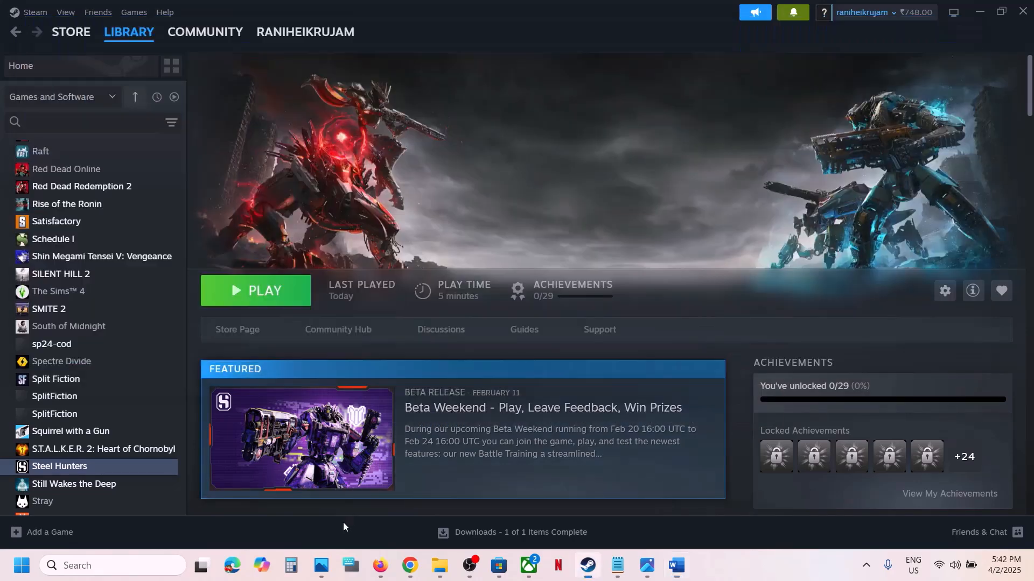
{"action": "left_click", "coordinate": [127, 570]}
{"action": "key", "text": "ctrl+v"}
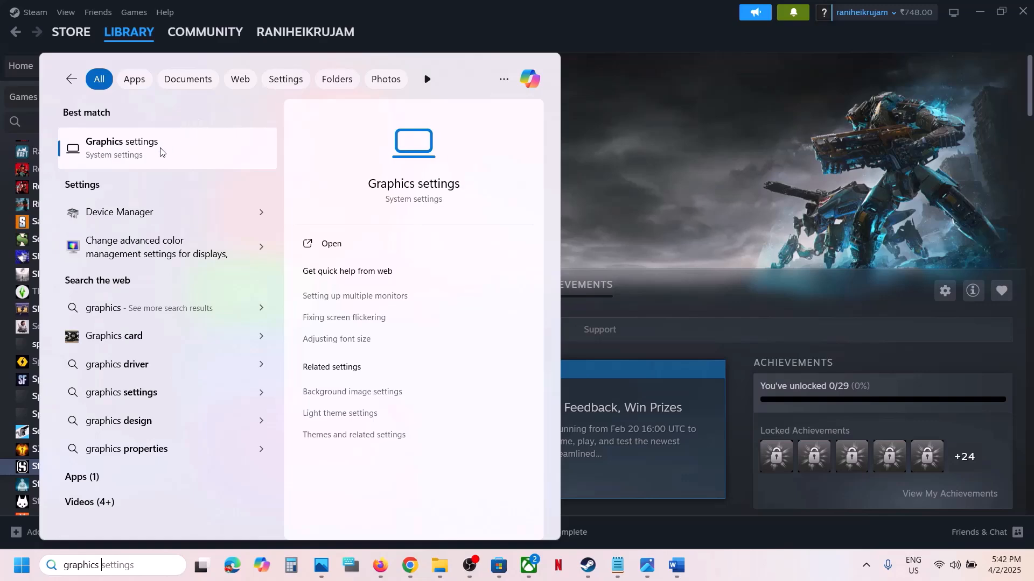
{"action": "left_click", "coordinate": [161, 152]}
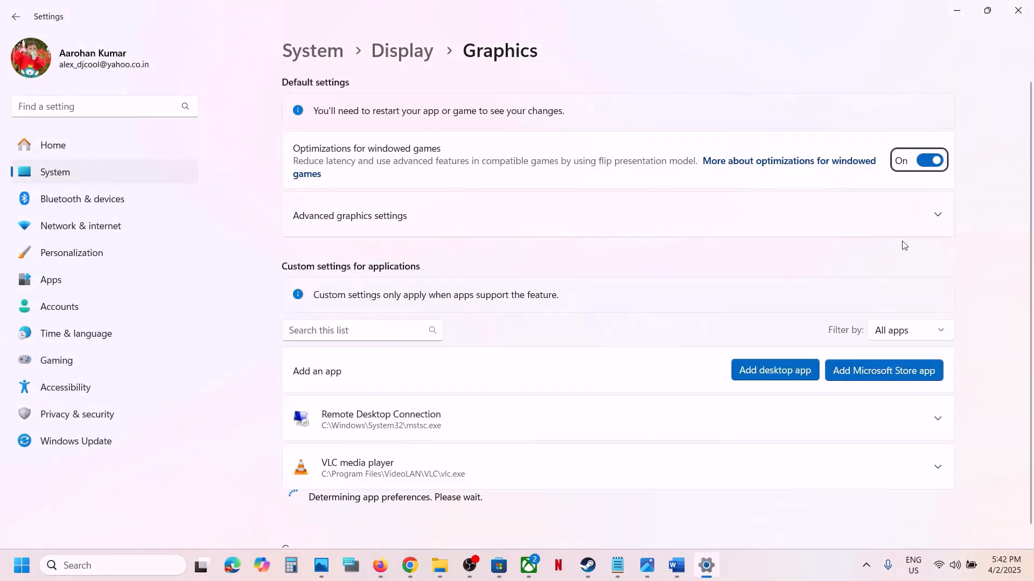
Step: Add the desktop app ProjectR3-Win64-Shipping from Steel Hunters Public Test\ProjectR3\Binaries\Win64 to the custom graphics settings
{"action": "left_click", "coordinate": [764, 371]}
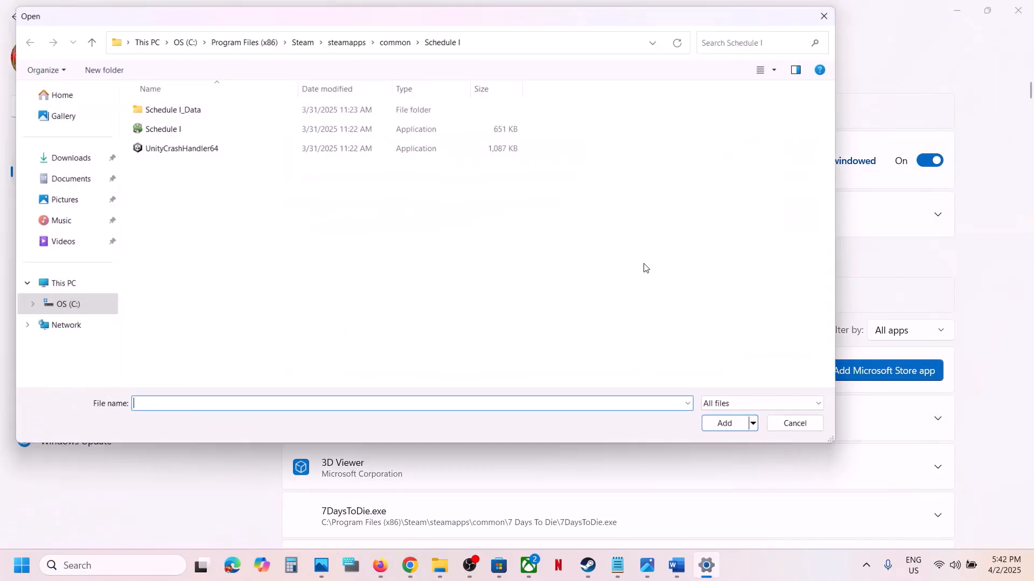
{"action": "left_click", "coordinate": [386, 45]}
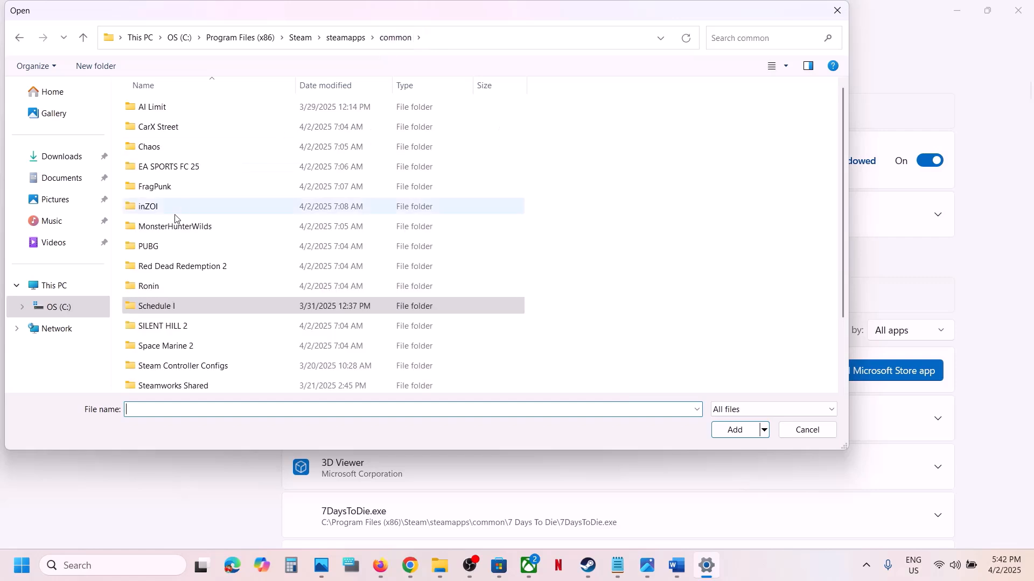
{"action": "scroll", "coordinate": [221, 240], "scroll_direction": "down", "scroll_amount": 2}
{"action": "double_click", "coordinate": [191, 325]}
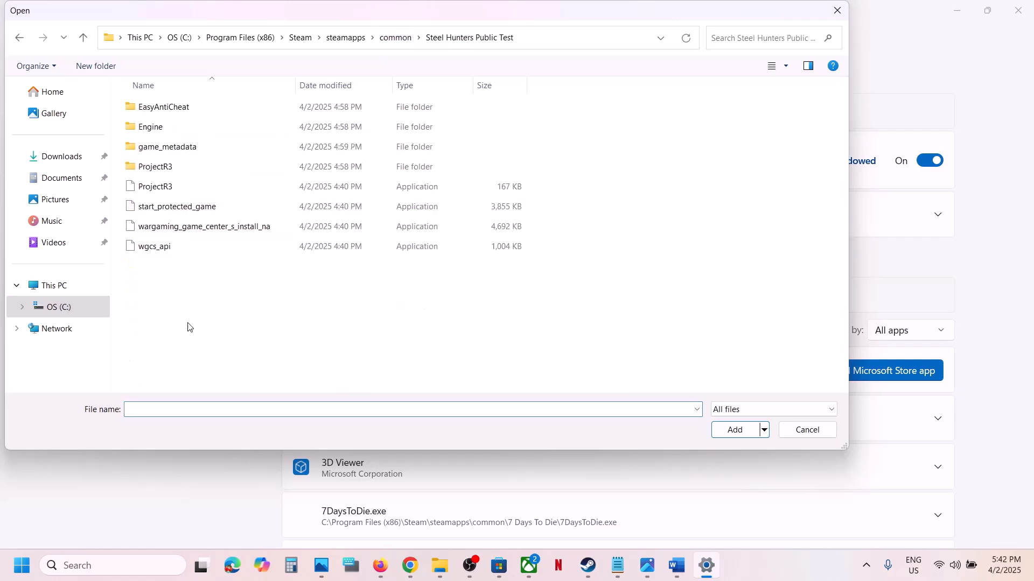
{"action": "double_click", "coordinate": [161, 167]}
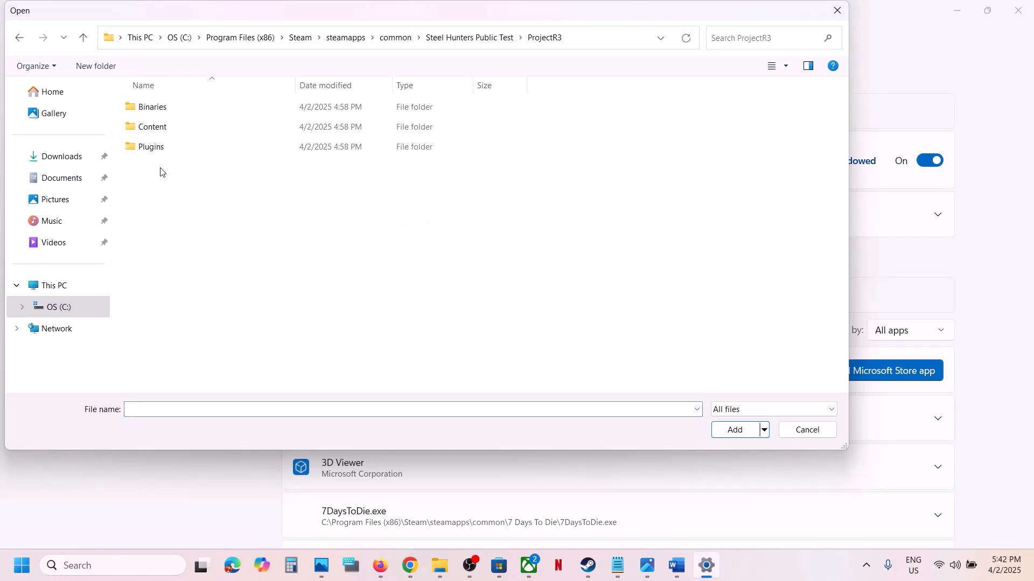
{"action": "double_click", "coordinate": [160, 110]}
{"action": "double_click", "coordinate": [160, 111]}
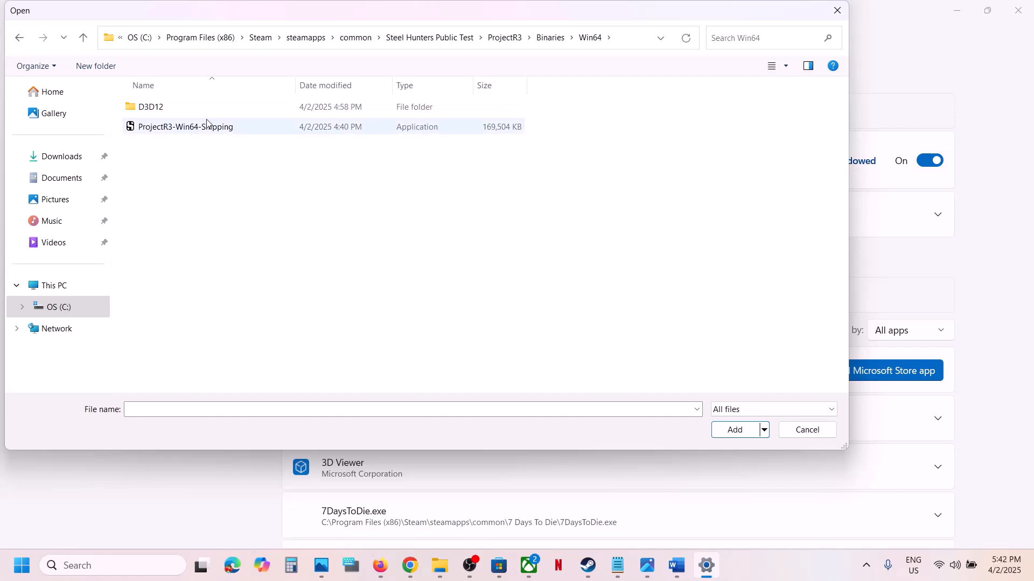
{"action": "left_click", "coordinate": [206, 126]}
{"action": "left_click", "coordinate": [732, 430]}
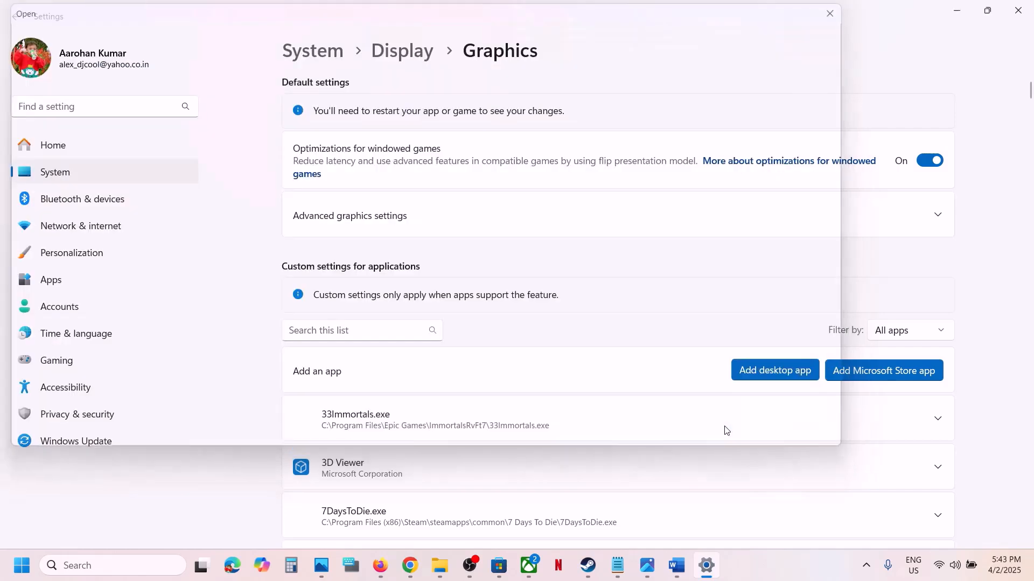
Step: Set the GPU preference of the ProjectR3-Win64-Shipping.exe entry to High Performance (NVIDIA GeForce RTX 3050 Laptop GPU)
{"action": "scroll", "coordinate": [486, 340], "scroll_direction": "down", "scroll_amount": 15}
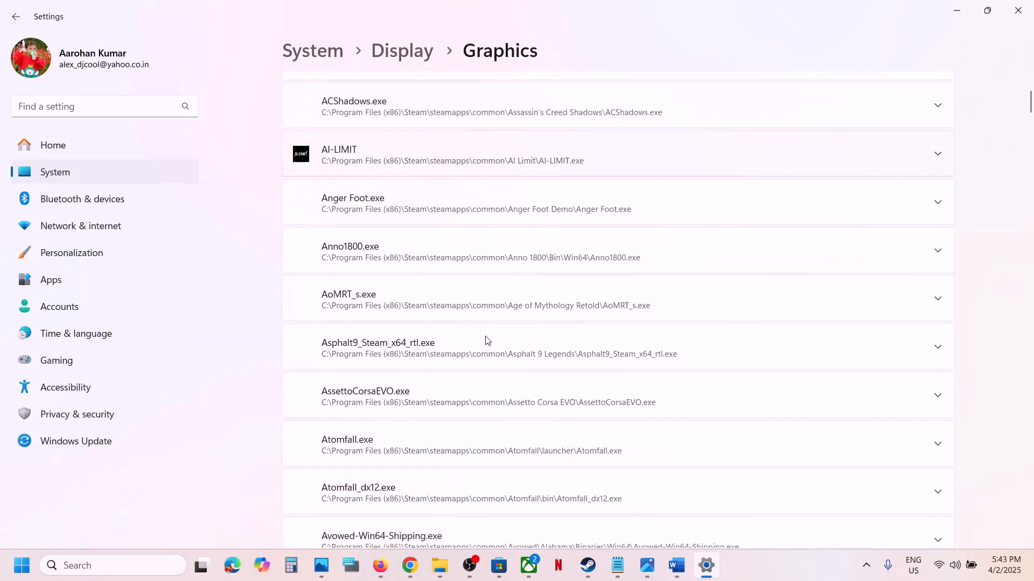
{"action": "scroll", "coordinate": [486, 339], "scroll_direction": "down", "scroll_amount": 5}
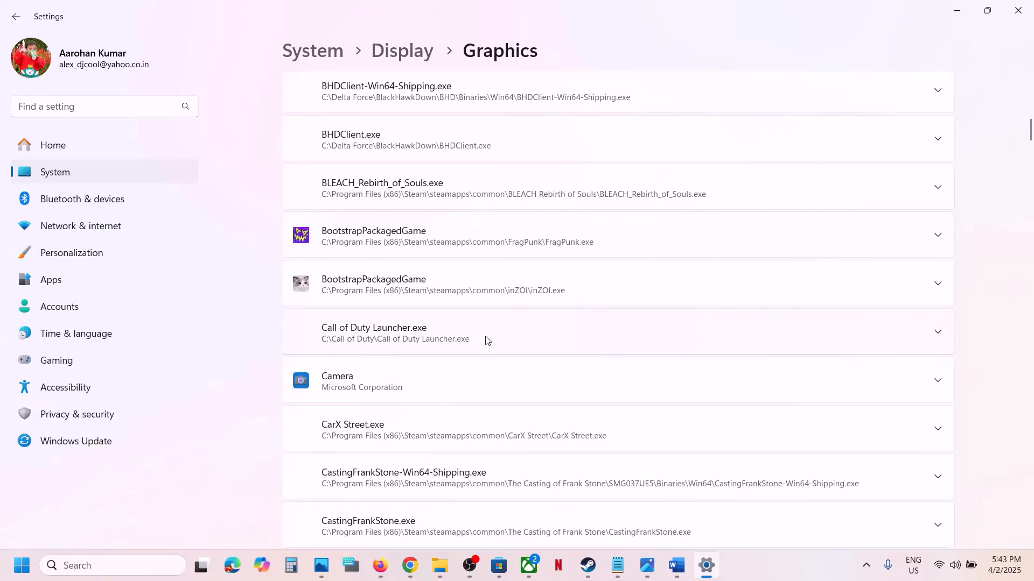
{"action": "scroll", "coordinate": [486, 338], "scroll_direction": "down", "scroll_amount": 12}
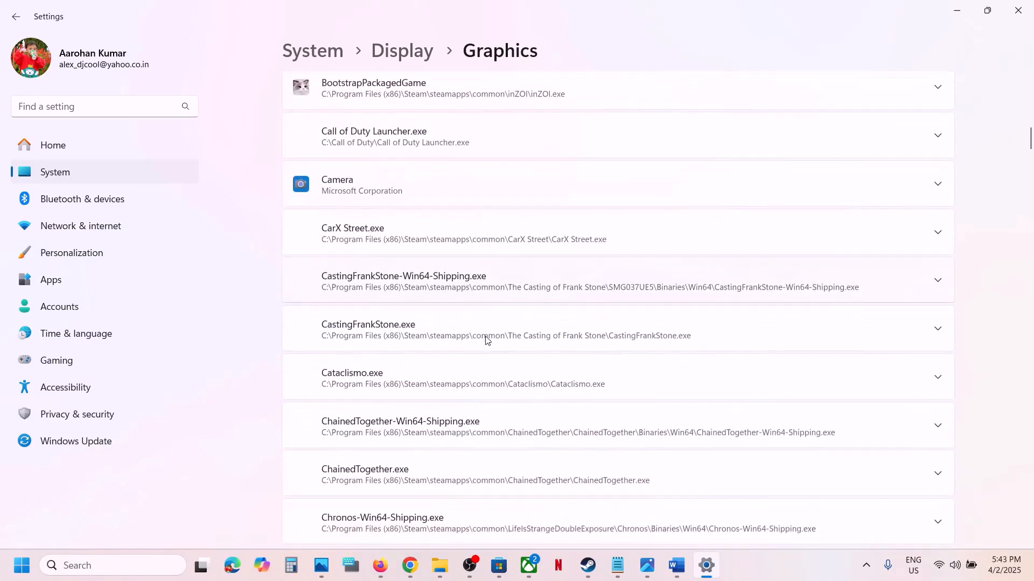
{"action": "scroll", "coordinate": [486, 340], "scroll_direction": "down", "scroll_amount": 15}
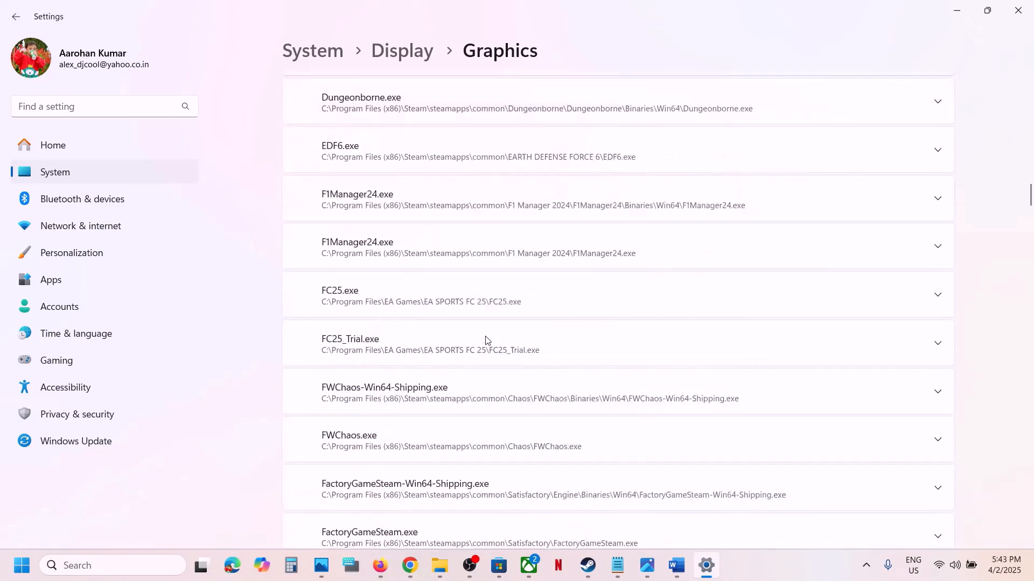
{"action": "scroll", "coordinate": [486, 339], "scroll_direction": "down", "scroll_amount": 15}
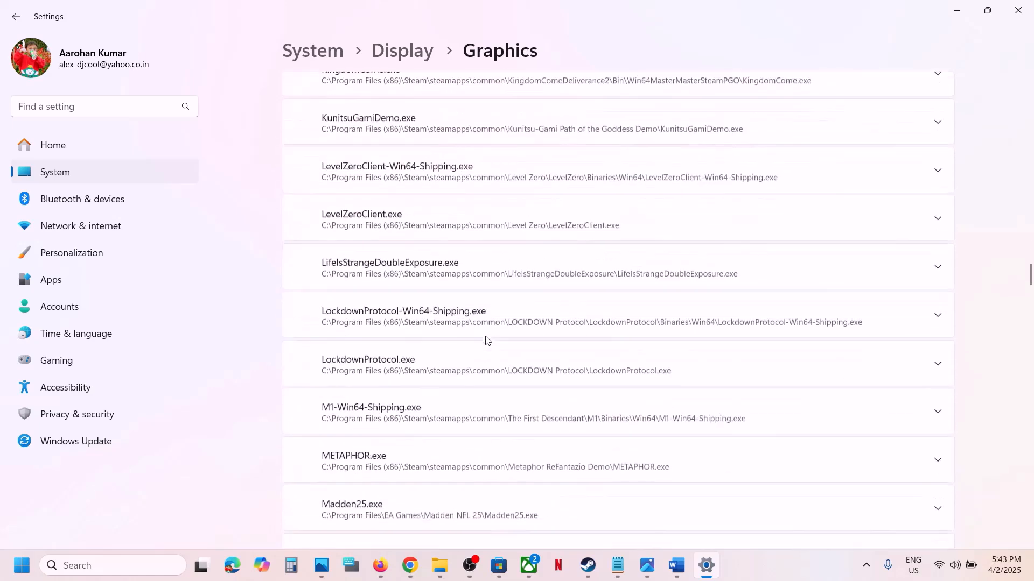
{"action": "scroll", "coordinate": [485, 340], "scroll_direction": "down", "scroll_amount": 15}
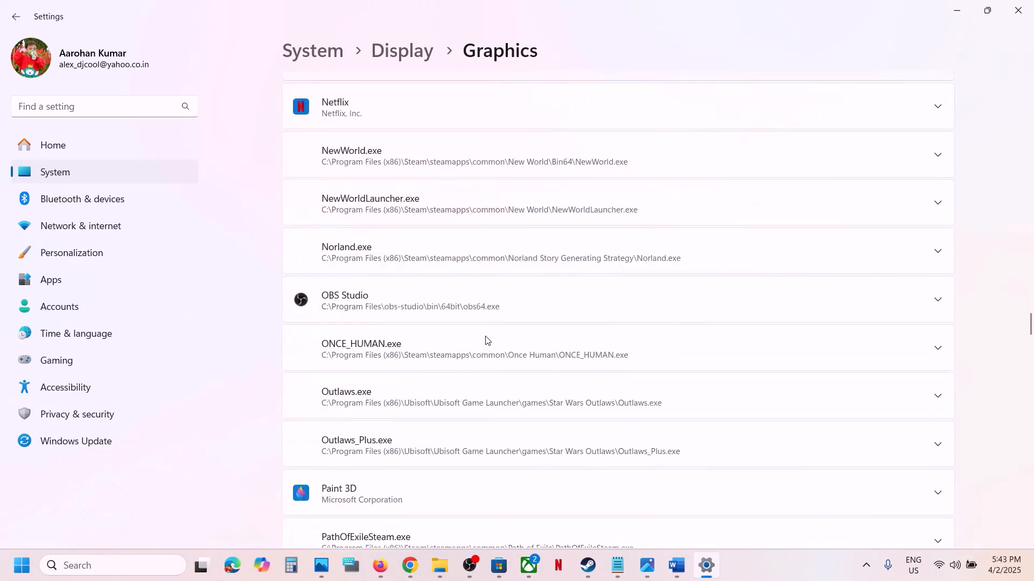
{"action": "scroll", "coordinate": [486, 339], "scroll_direction": "down", "scroll_amount": 15}
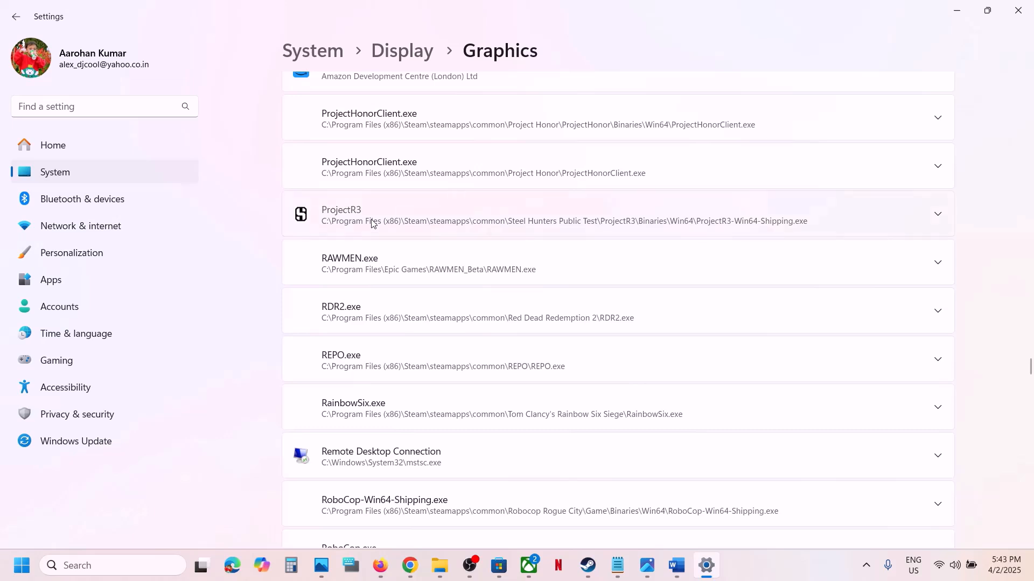
{"action": "left_click", "coordinate": [371, 223]}
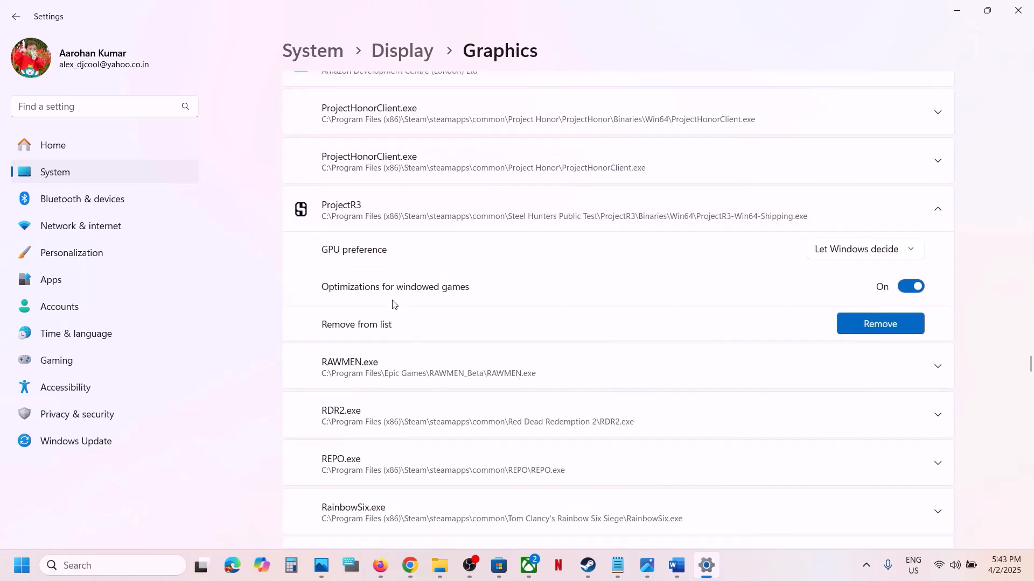
{"action": "left_click", "coordinate": [870, 247]}
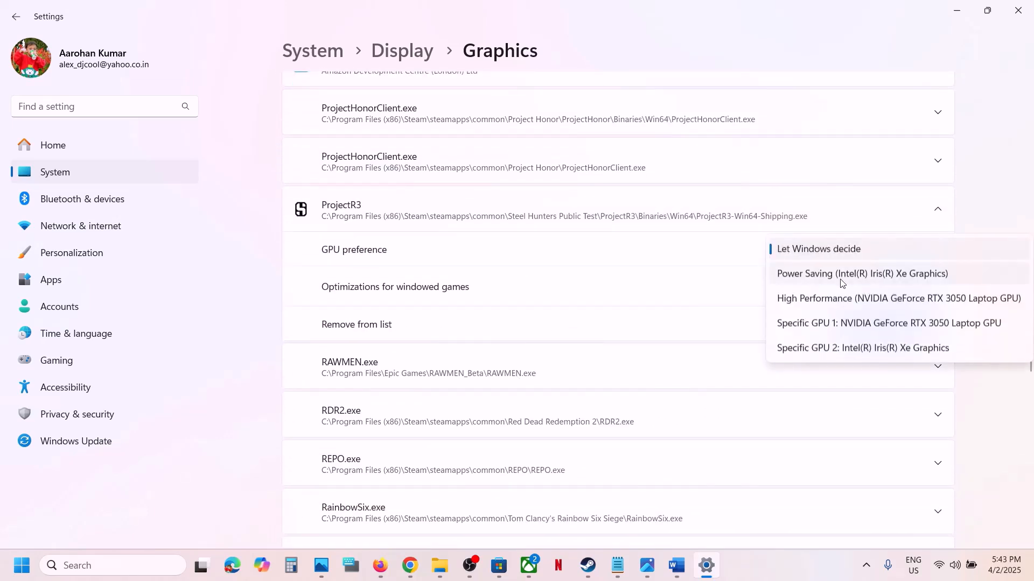
{"action": "left_click", "coordinate": [872, 306]}
Step: Add the ProjectR3 application from the Steel Hunters Public Test folder to the custom graphics settings as a desktop app
{"action": "scroll", "coordinate": [619, 286], "scroll_direction": "up", "scroll_amount": 20}
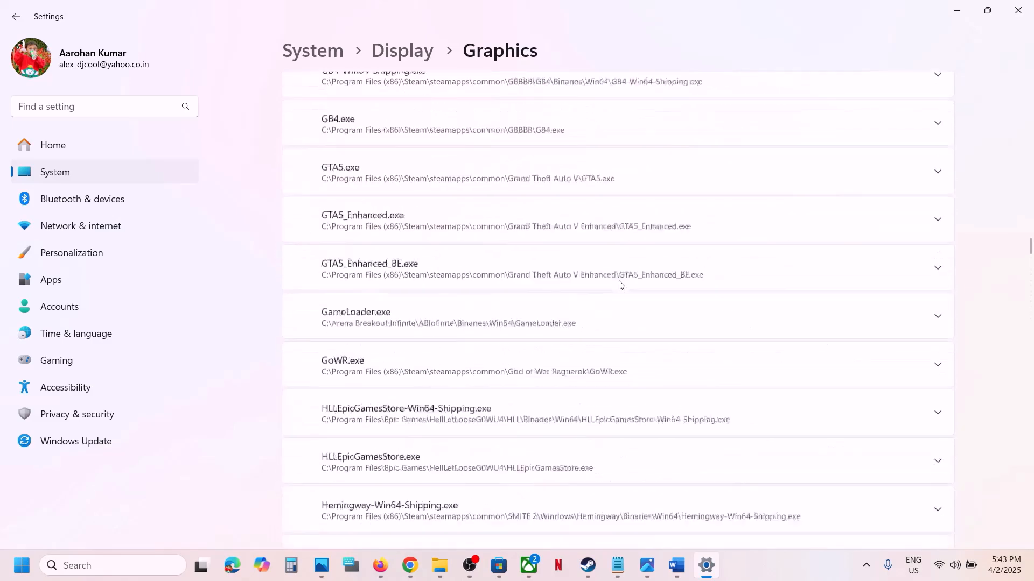
{"action": "left_click", "coordinate": [796, 243]}
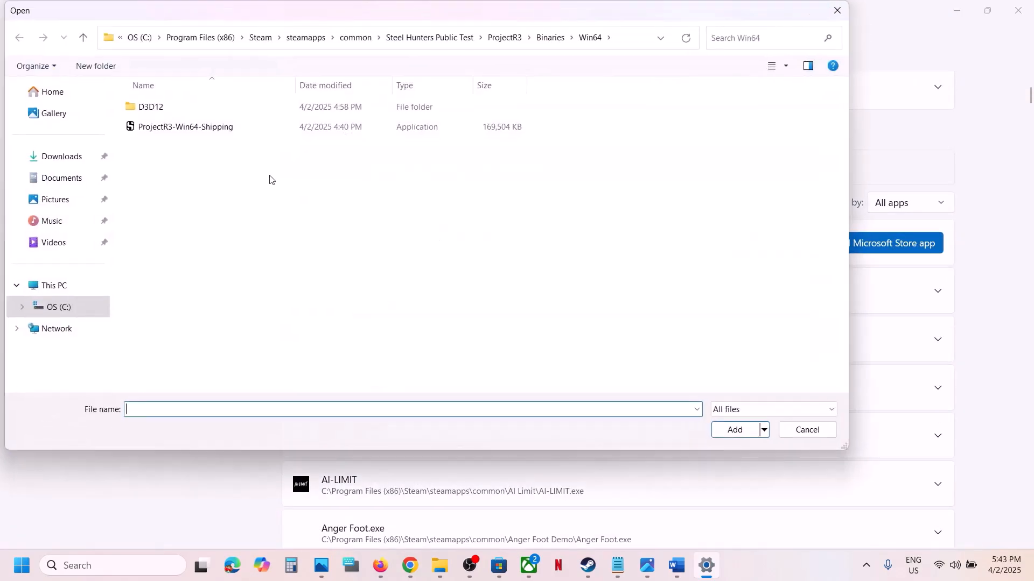
{"action": "left_click", "coordinate": [84, 40]}
{"action": "left_click", "coordinate": [86, 42]}
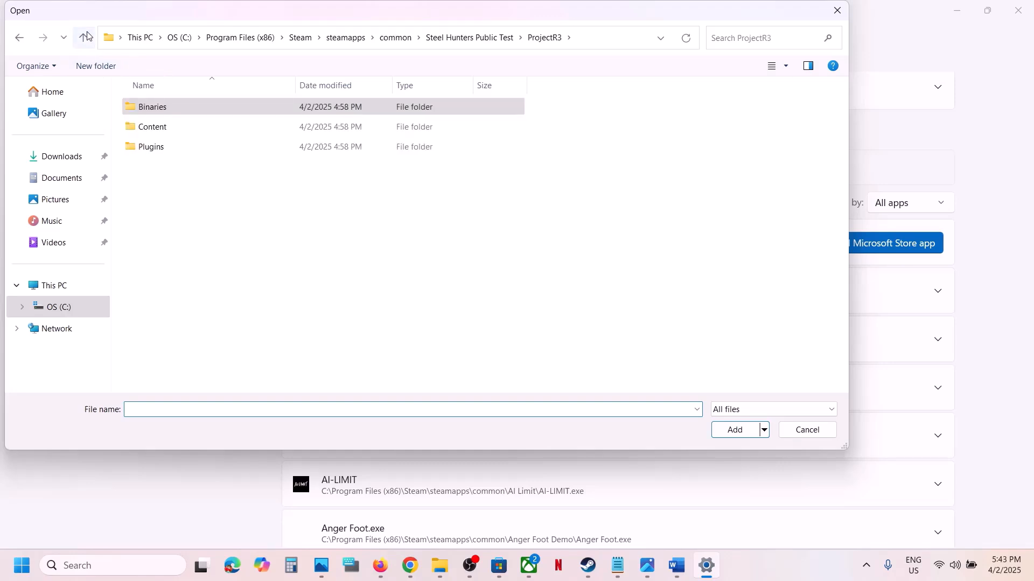
{"action": "left_click", "coordinate": [85, 31]}
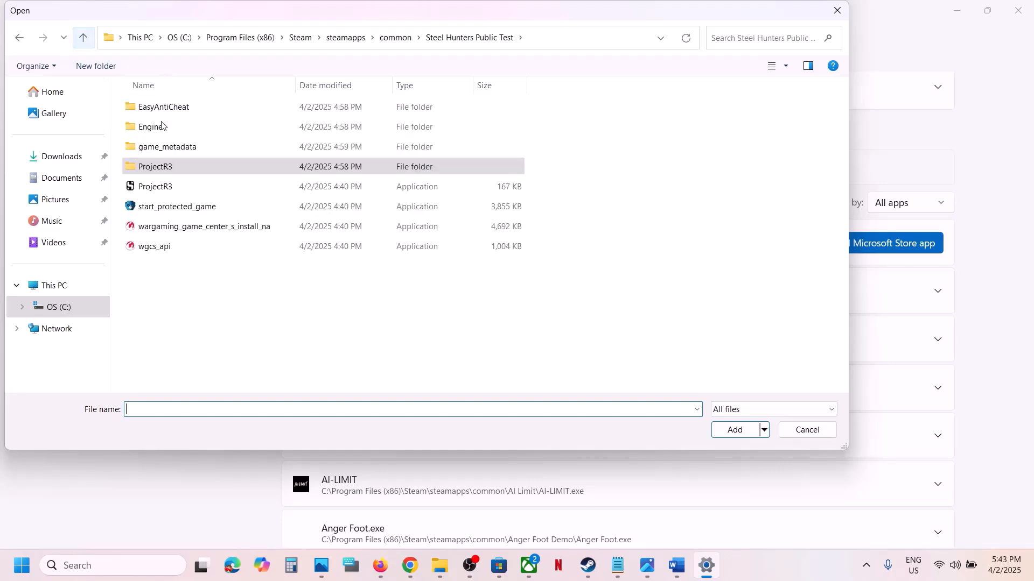
{"action": "left_click", "coordinate": [157, 187]}
{"action": "left_click", "coordinate": [721, 430]}
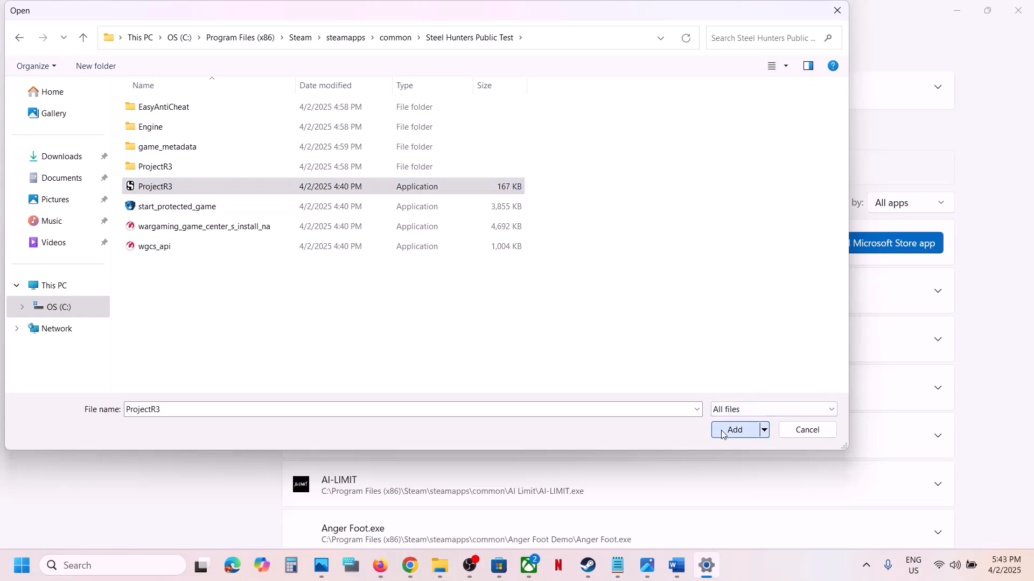
Step: Set the GPU preference for Steel Hunters Public Test\ProjectR3.exe to High Performance (NVIDIA GeForce RTX 3050 Laptop GPU), and close Settings
{"action": "scroll", "coordinate": [541, 389], "scroll_direction": "down", "scroll_amount": 15}
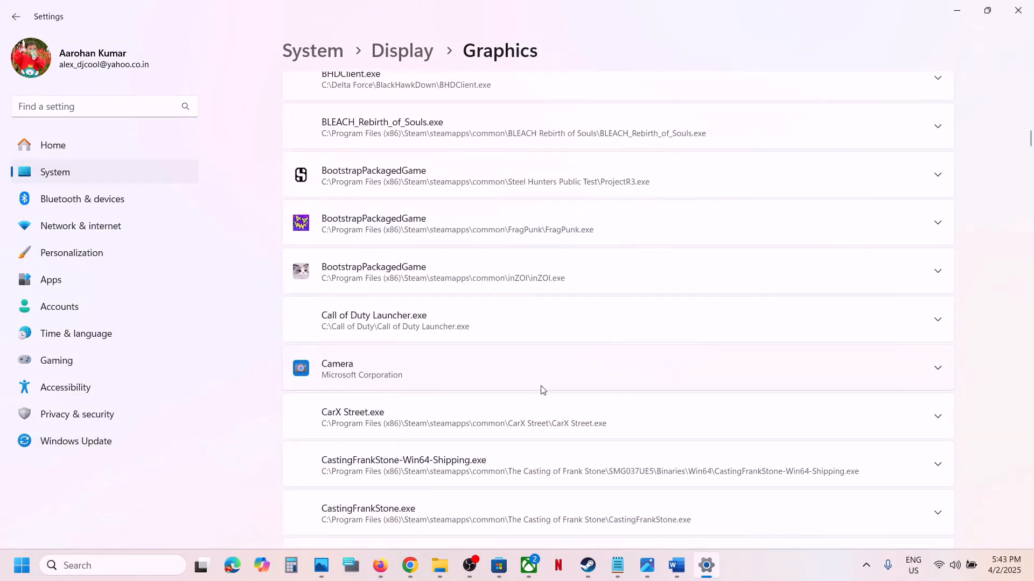
{"action": "left_click", "coordinate": [424, 182]}
{"action": "left_click", "coordinate": [839, 217]}
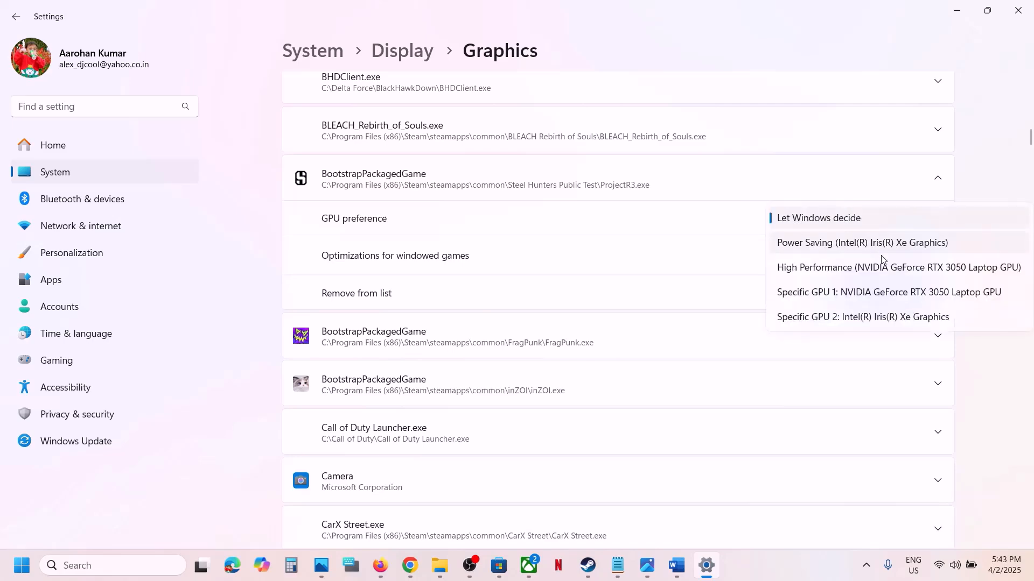
{"action": "left_click", "coordinate": [872, 269]}
{"action": "left_click", "coordinate": [1019, 11]}
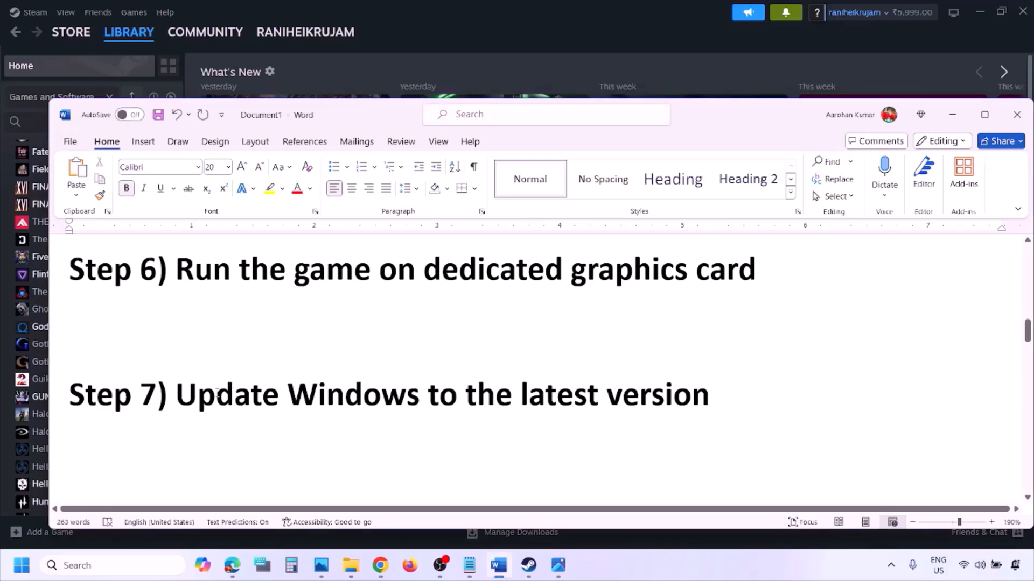
Step: Check for Windows updates in Settings, and bring up the Restart power option
{"action": "left_click_drag", "start_coordinate": [184, 395], "coordinate": [696, 410]}
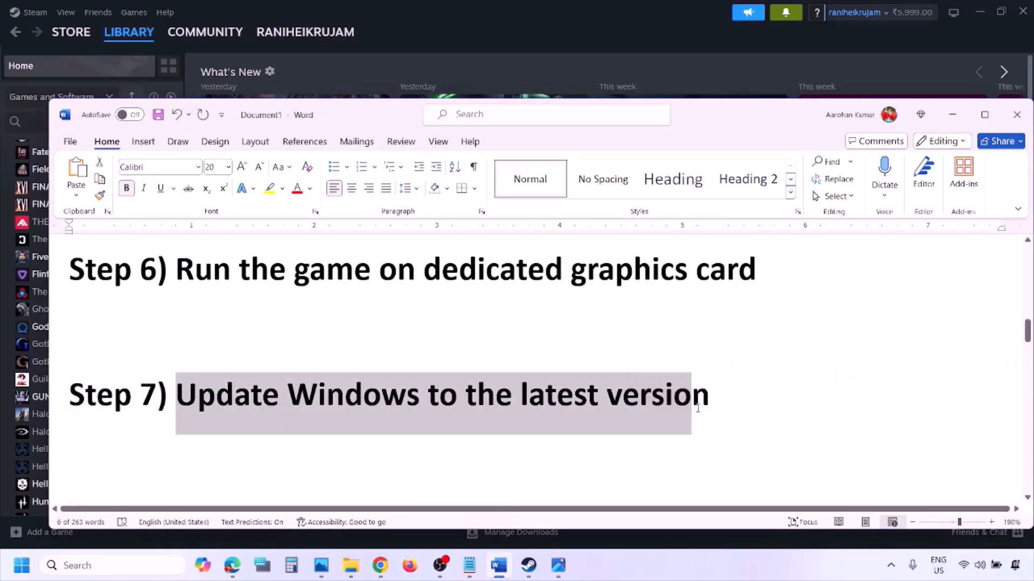
{"action": "key", "text": "super+i"}
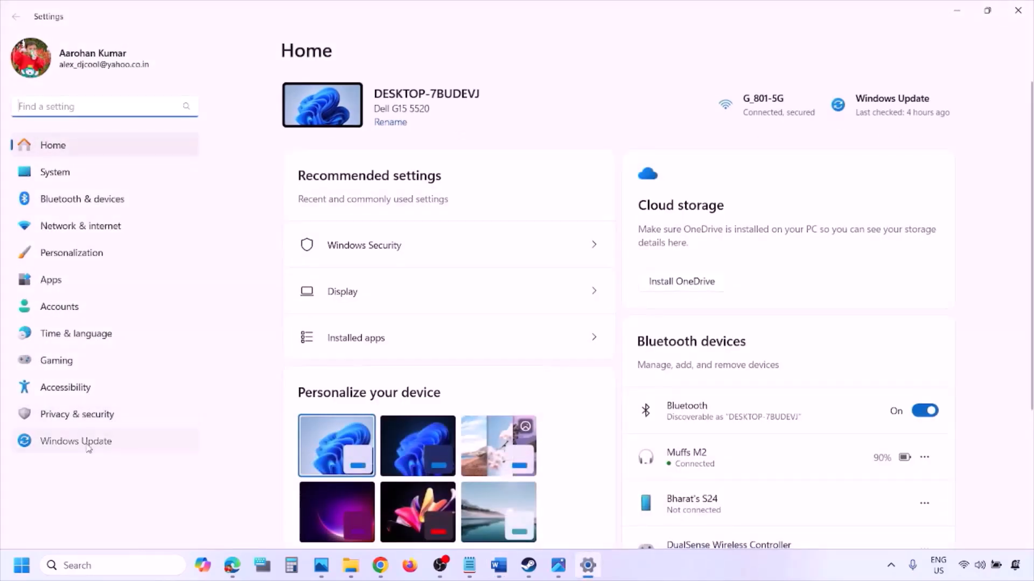
{"action": "left_click", "coordinate": [97, 442]}
{"action": "left_click", "coordinate": [909, 112]}
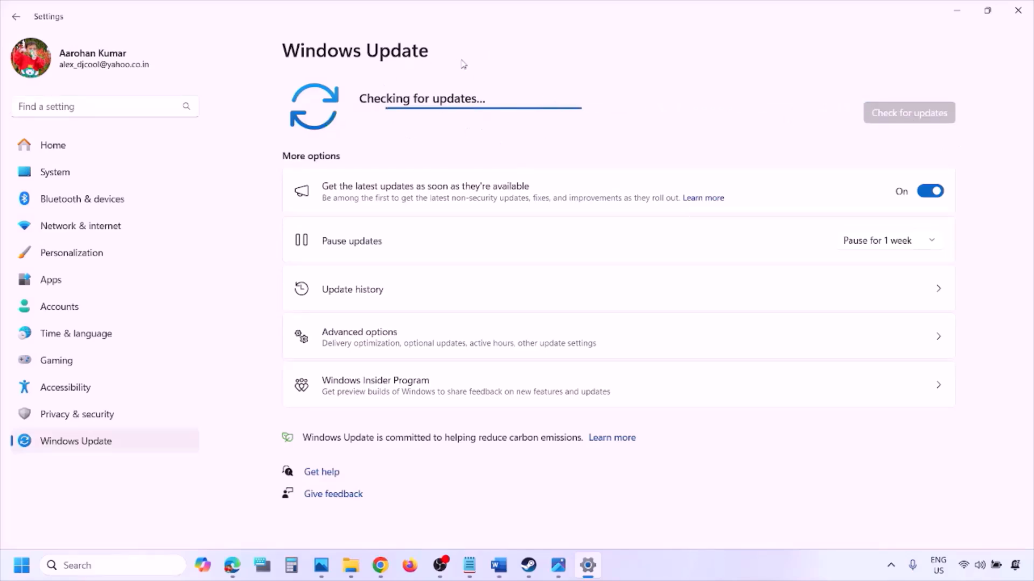
{"action": "left_click", "coordinate": [21, 565]}
{"action": "left_click", "coordinate": [391, 518]}
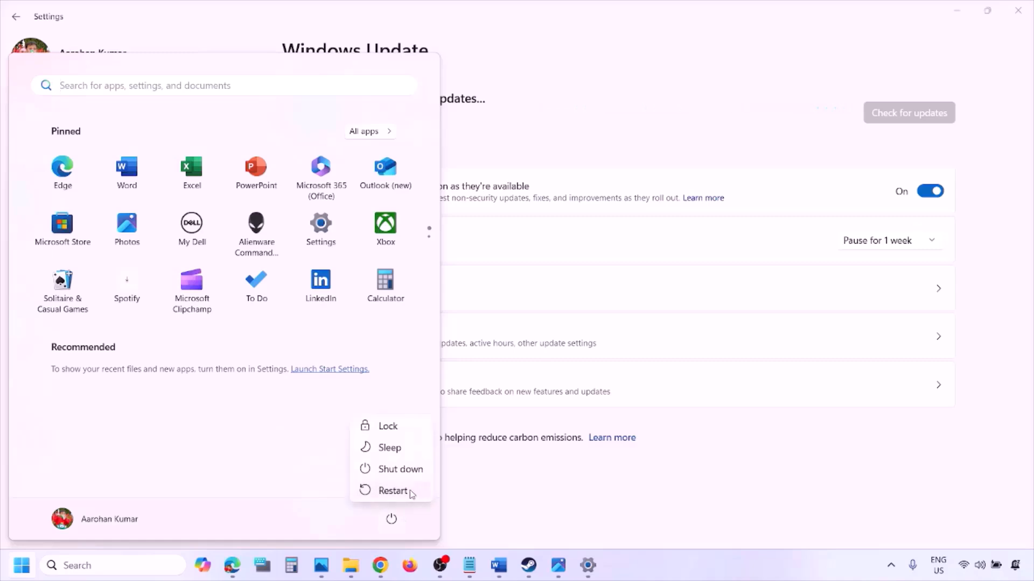
Step: Copy the Visual C++ download link from Step 8 of the Word document and open it in a new Chrome window
{"action": "left_click", "coordinate": [499, 567]}
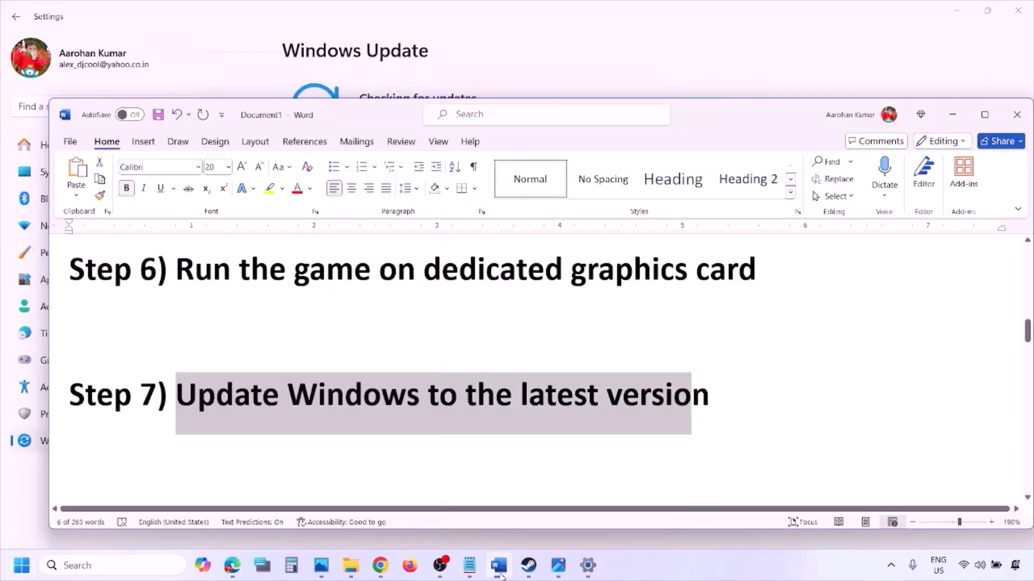
{"action": "scroll", "coordinate": [453, 421], "scroll_direction": "down", "scroll_amount": 2}
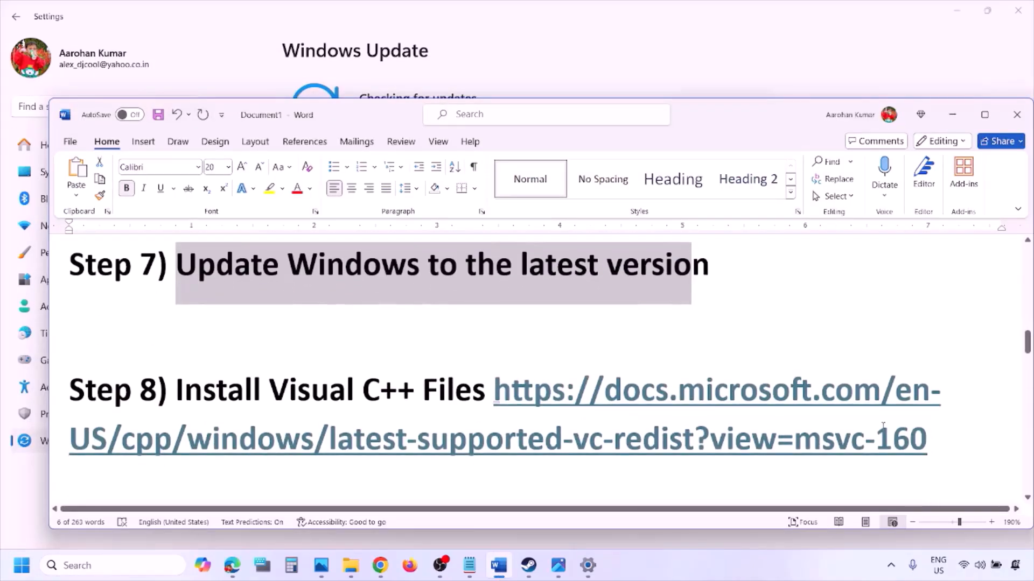
{"action": "left_click_drag", "start_coordinate": [941, 448], "coordinate": [727, 426]}
{"action": "key", "text": "ctrl+c"}
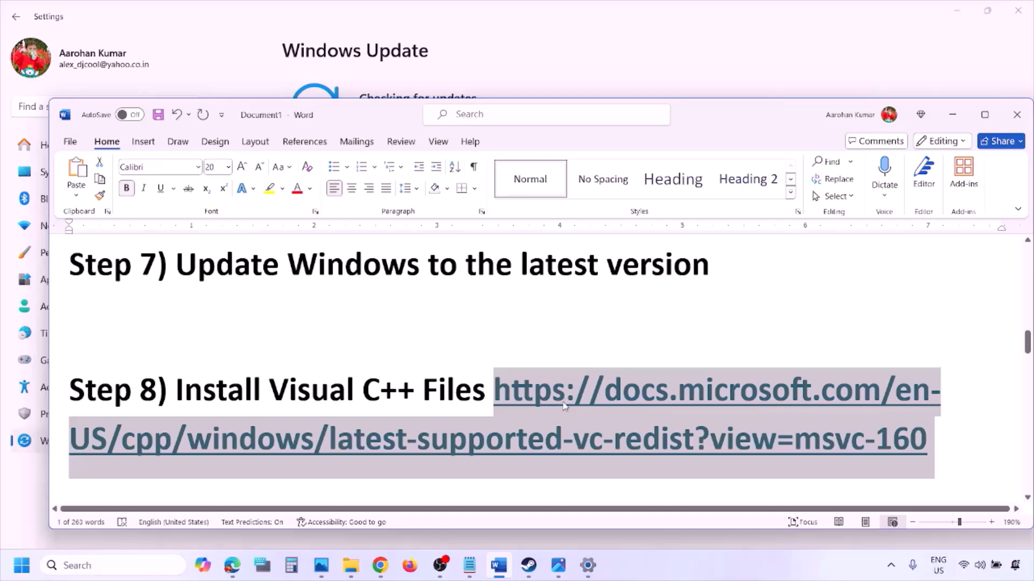
{"action": "right_click", "coordinate": [380, 565]}
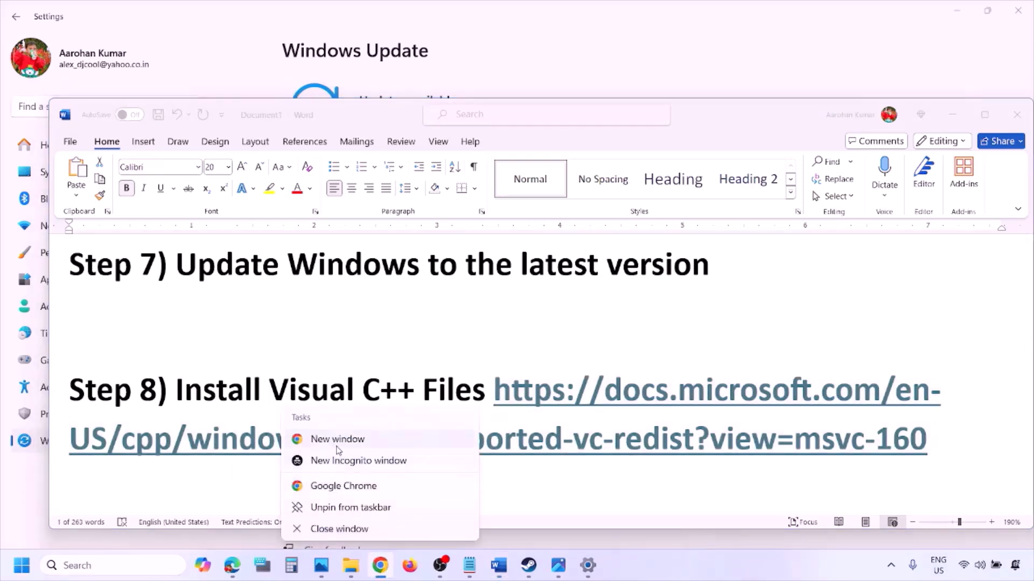
{"action": "left_click", "coordinate": [338, 439]}
{"action": "key", "text": "ctrl+v"}
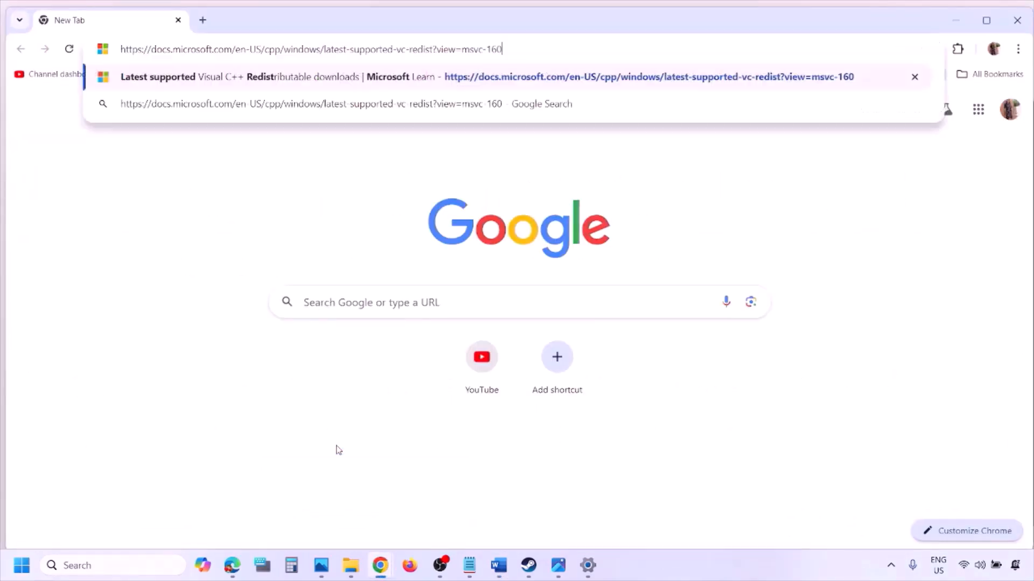
{"action": "key", "text": "Return"}
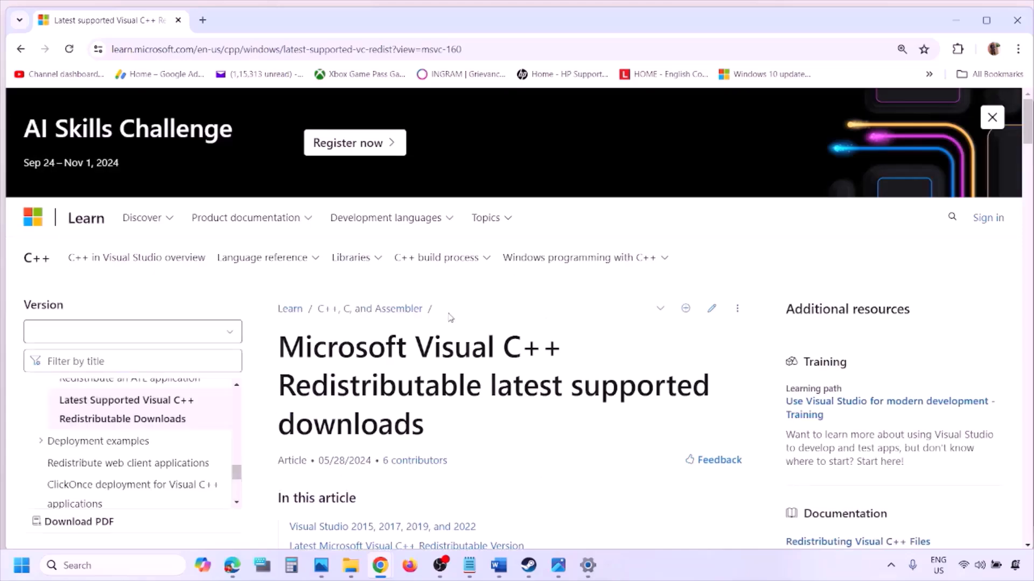
Step: Download the X86 redistributable for Visual Studio 2015, 2017, 2019, and 2022, run its installer, and start the repair
{"action": "scroll", "coordinate": [447, 315], "scroll_direction": "down", "scroll_amount": 4}
{"action": "scroll", "coordinate": [450, 317], "scroll_direction": "down", "scroll_amount": 6}
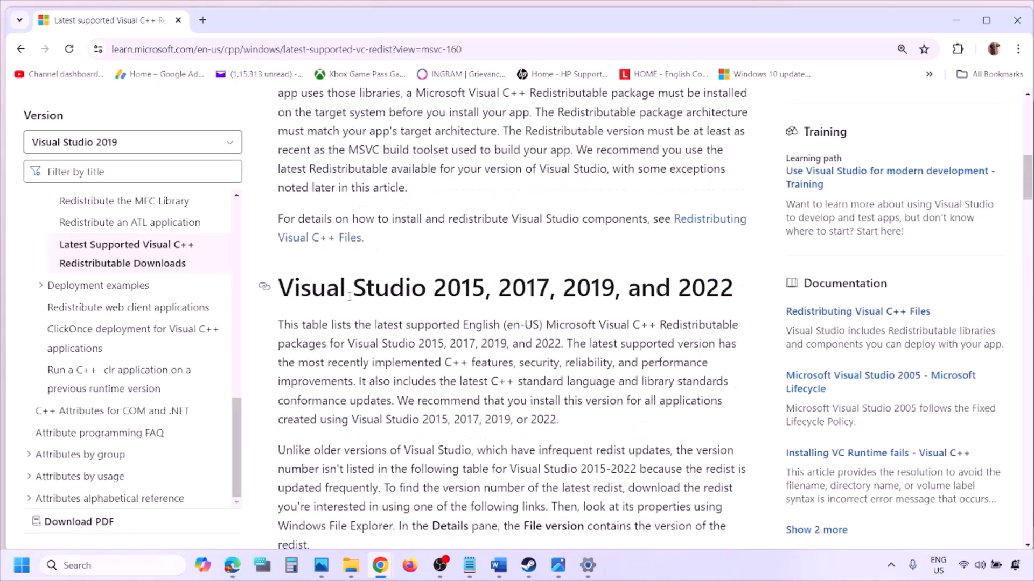
{"action": "left_click_drag", "start_coordinate": [333, 292], "coordinate": [697, 289]}
{"action": "scroll", "coordinate": [453, 386], "scroll_direction": "down", "scroll_amount": 5}
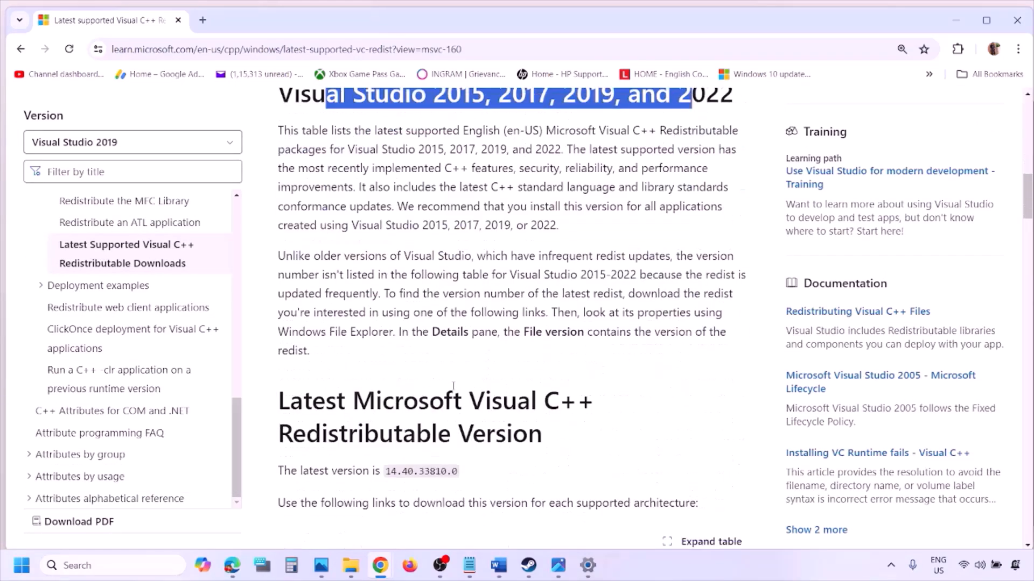
{"action": "scroll", "coordinate": [454, 386], "scroll_direction": "down", "scroll_amount": 4}
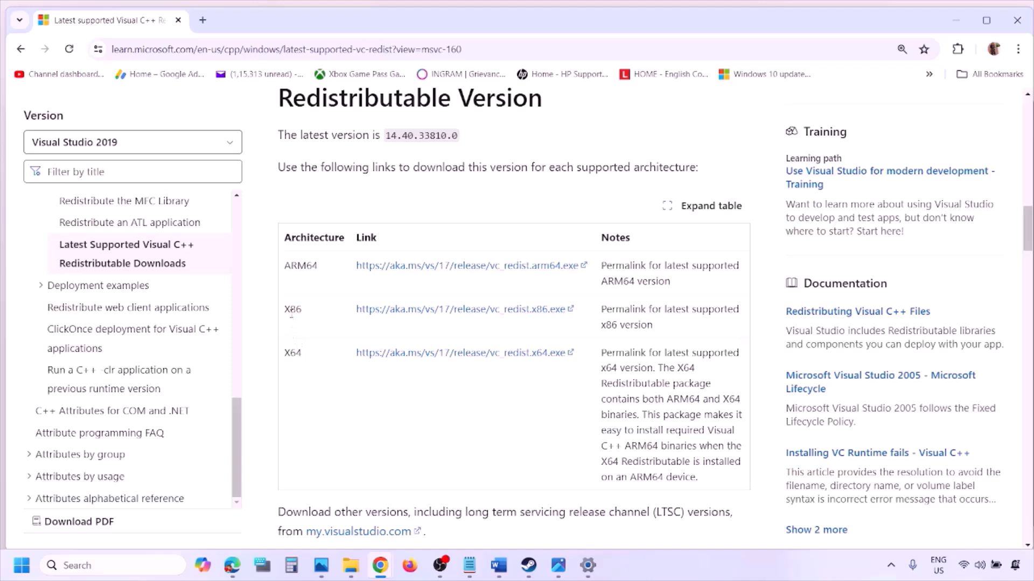
{"action": "double_click", "coordinate": [293, 311]}
{"action": "double_click", "coordinate": [292, 354]}
{"action": "left_click_drag", "start_coordinate": [287, 307], "coordinate": [508, 315]}
{"action": "left_click", "coordinate": [508, 322]}
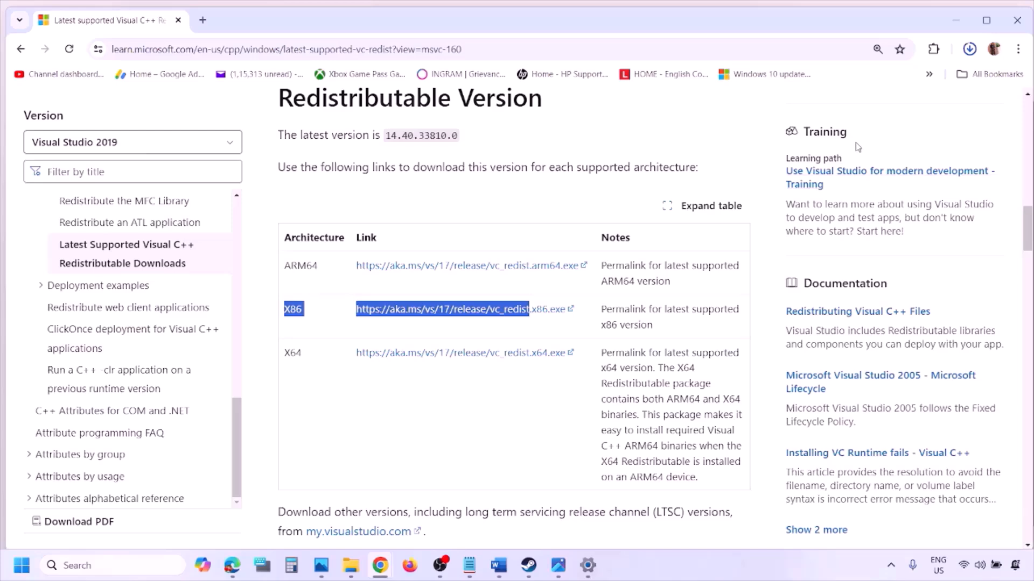
{"action": "left_click", "coordinate": [861, 85]}
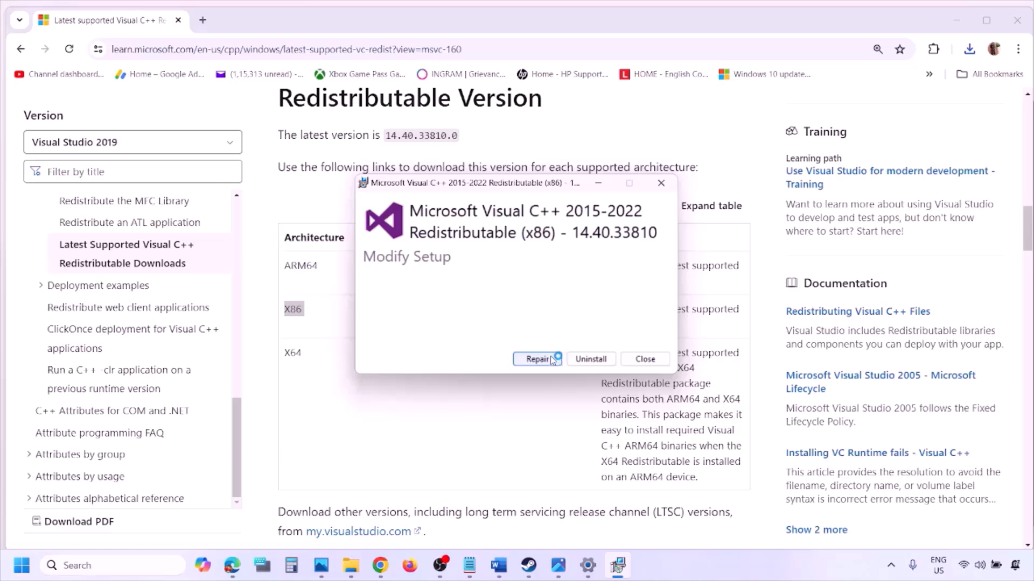
{"action": "left_click", "coordinate": [555, 359]}
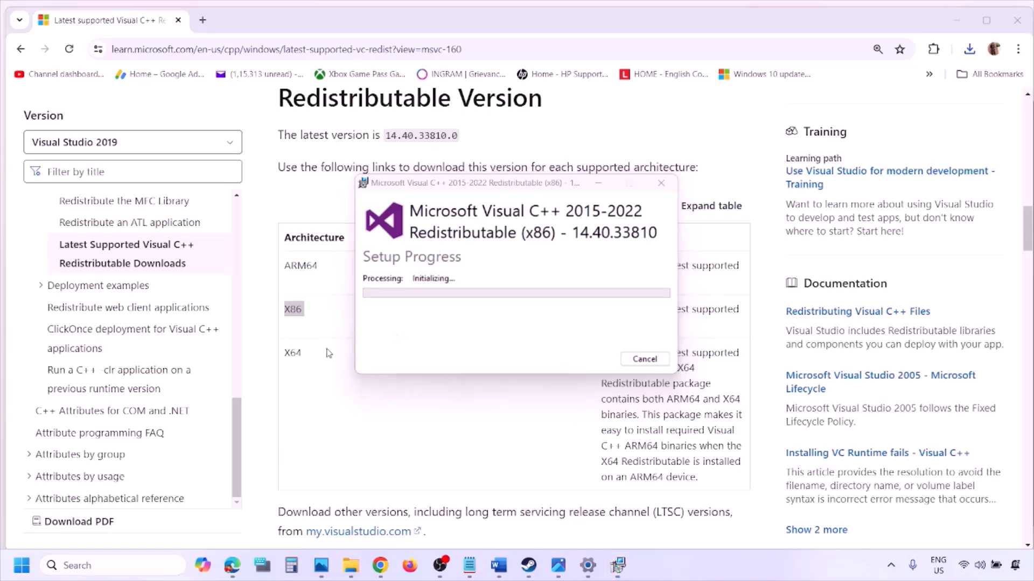
Step: Download the X64 Visual C++ redistributable, run its installer, and start the repair
{"action": "double_click", "coordinate": [290, 354]}
{"action": "left_click", "coordinate": [466, 357]}
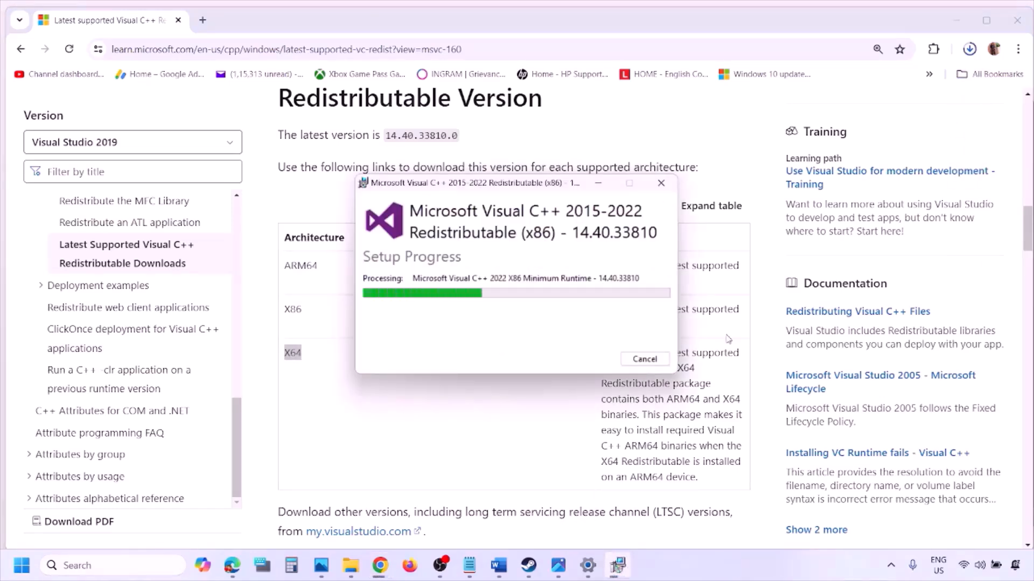
{"action": "left_click", "coordinate": [866, 89]}
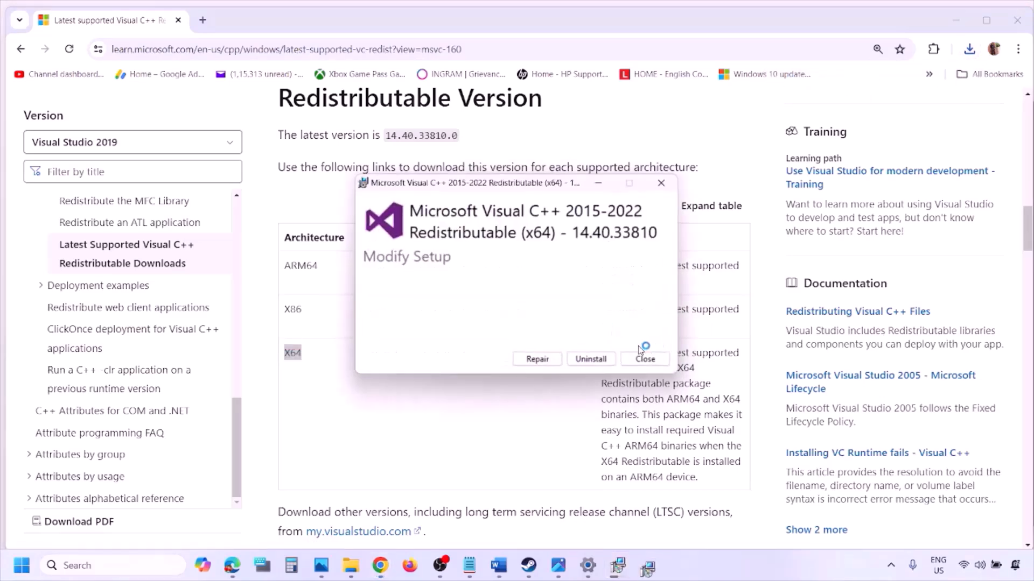
{"action": "left_click", "coordinate": [538, 359]}
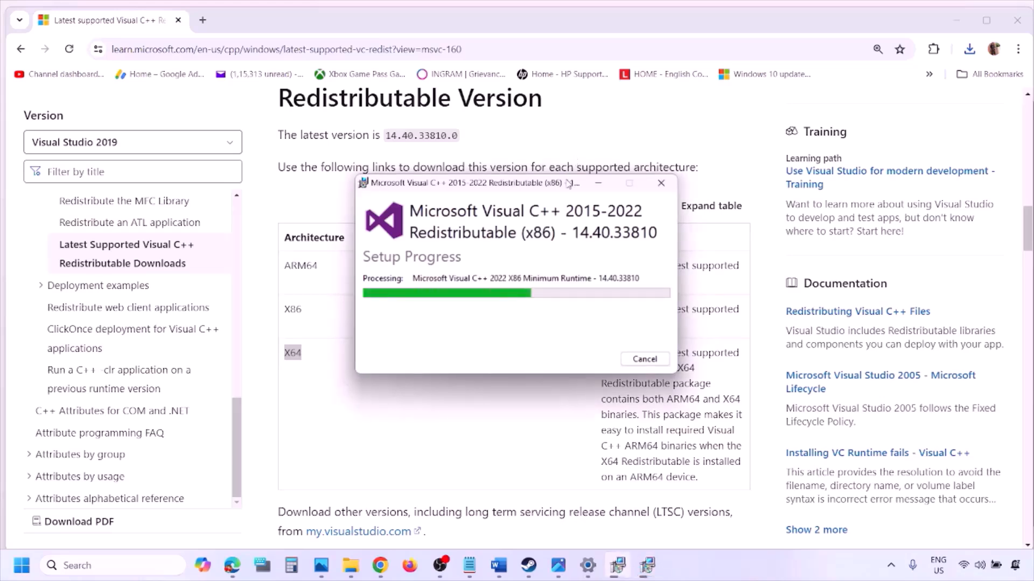
Step: Arrange the x86 and x64 redistributable setup windows side by side, and return to the download page
{"action": "left_click_drag", "start_coordinate": [568, 183], "coordinate": [327, 229]}
{"action": "left_click_drag", "start_coordinate": [512, 218], "coordinate": [654, 245]}
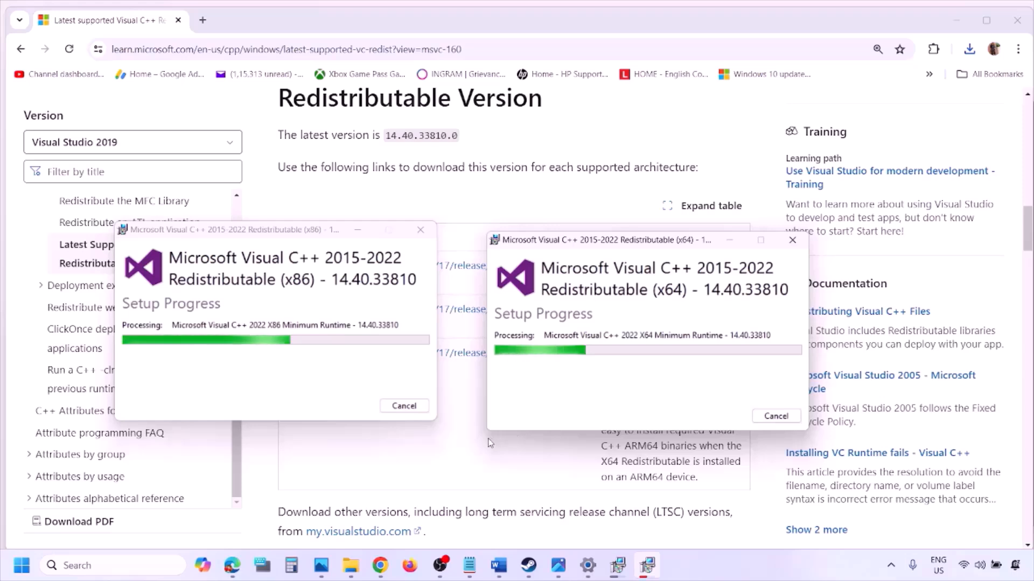
{"action": "left_click", "coordinate": [490, 442]}
Step: Bring up the Restart power option and dismiss it without restarting
{"action": "left_click", "coordinate": [19, 569]}
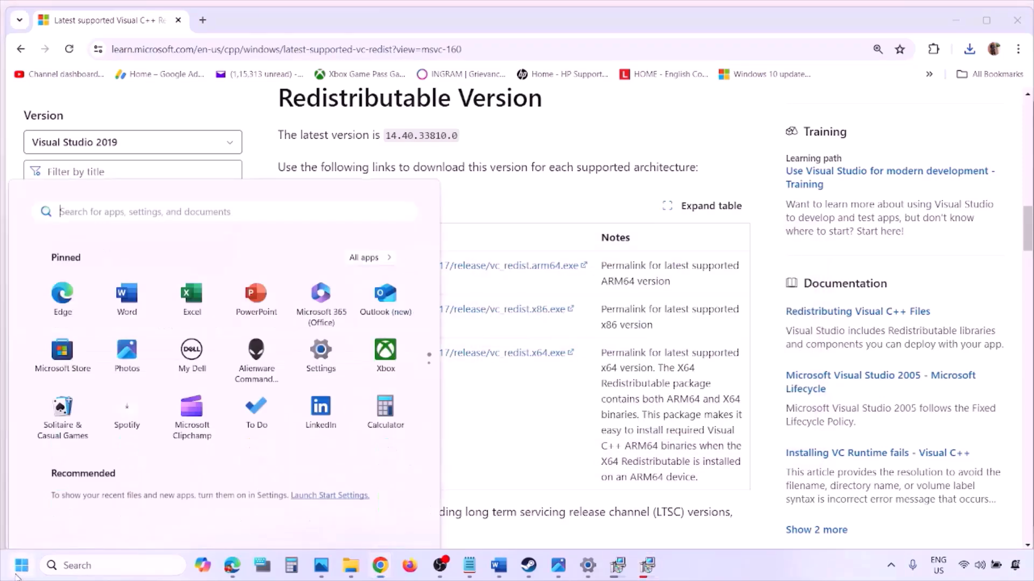
{"action": "left_click", "coordinate": [391, 519]}
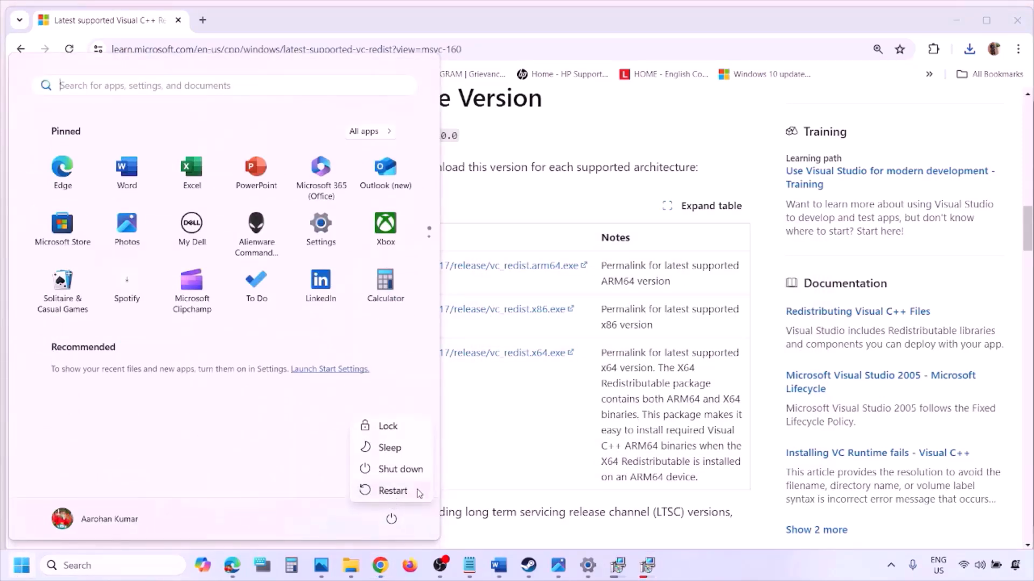
{"action": "left_click", "coordinate": [535, 458]}
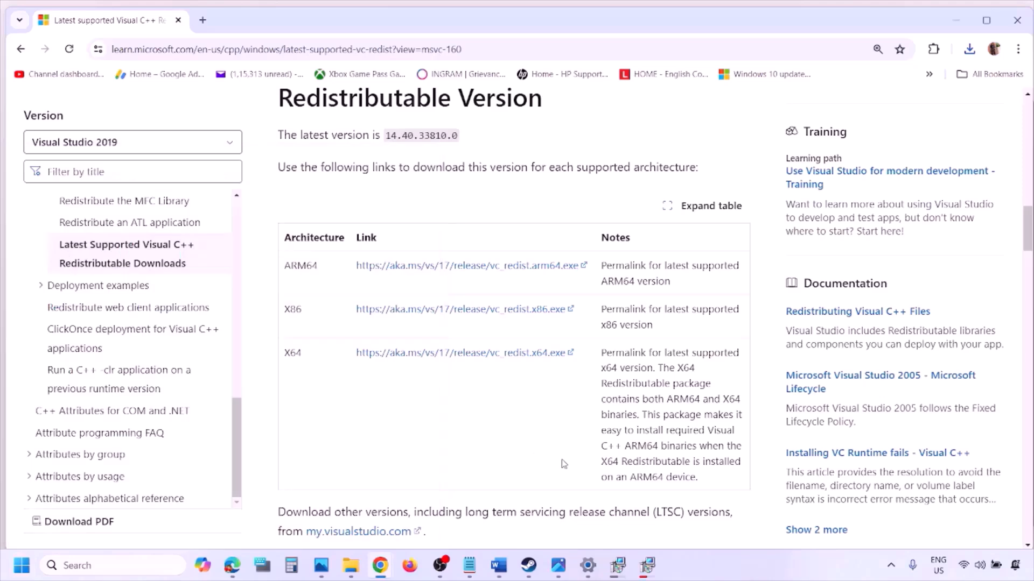
Step: Return to the Word document, maximize it, and review Step 9's instructions on disconnecting external devices, USB adapters, controllers, and multiple monitors
{"action": "left_click", "coordinate": [499, 565]}
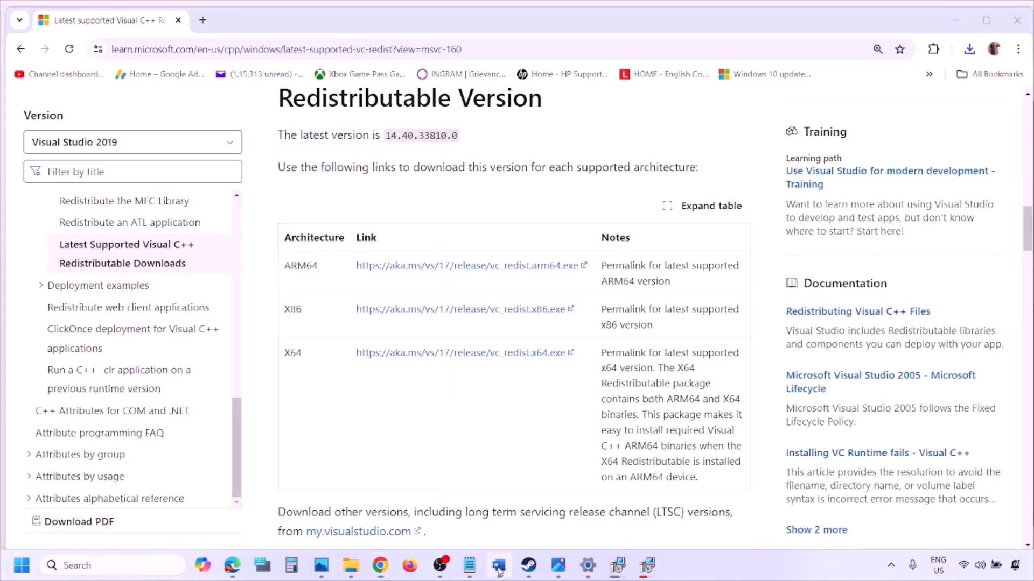
{"action": "scroll", "coordinate": [443, 365], "scroll_direction": "down", "scroll_amount": 1}
{"action": "scroll", "coordinate": [443, 364], "scroll_direction": "down", "scroll_amount": 3}
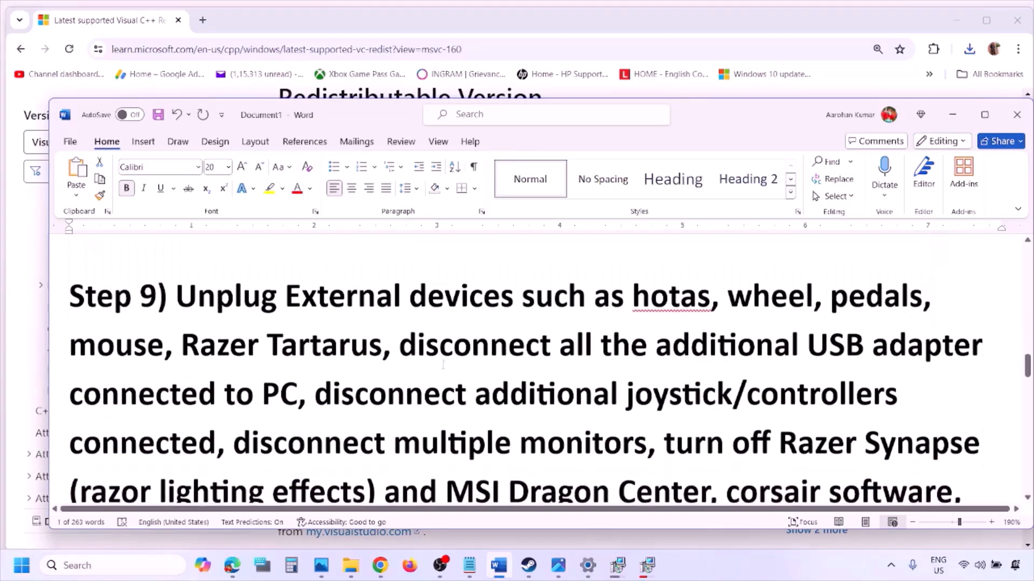
{"action": "left_click", "coordinate": [986, 114]}
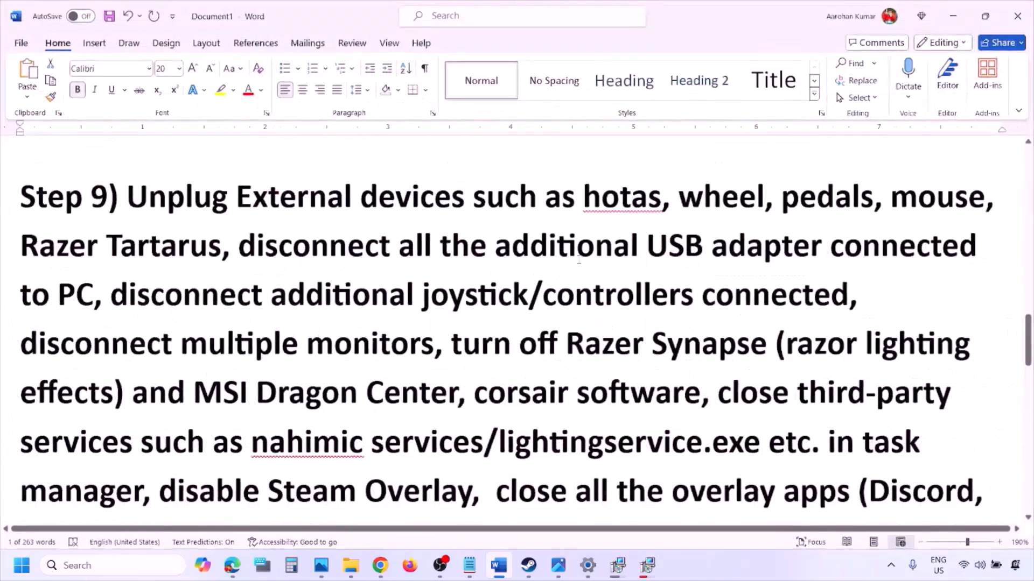
{"action": "left_click_drag", "start_coordinate": [130, 201], "coordinate": [741, 244]}
{"action": "left_click", "coordinate": [765, 244]}
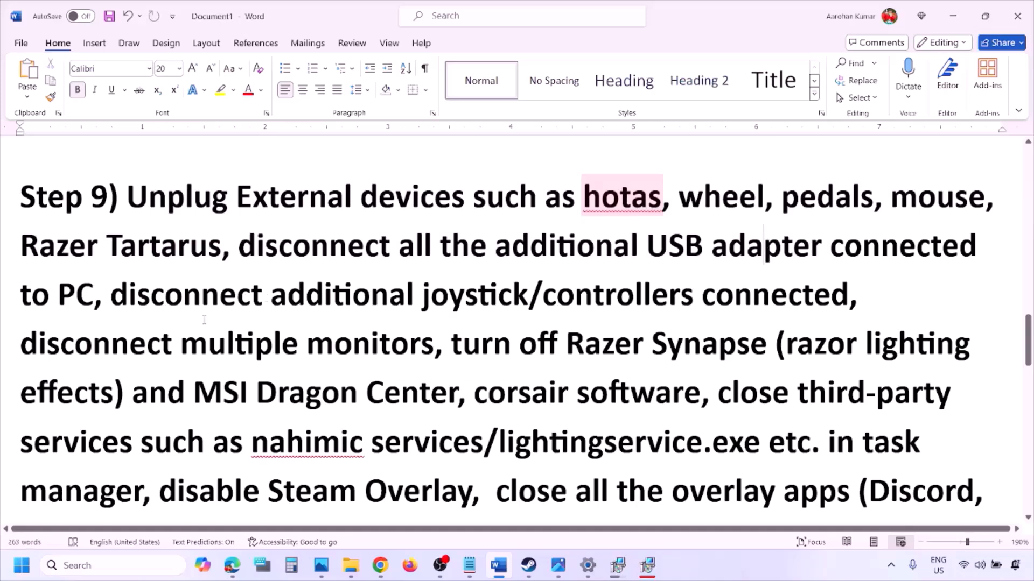
{"action": "left_click_drag", "start_coordinate": [117, 294], "coordinate": [849, 299]}
{"action": "left_click", "coordinate": [683, 345]}
{"action": "left_click_drag", "start_coordinate": [35, 344], "coordinate": [360, 349]}
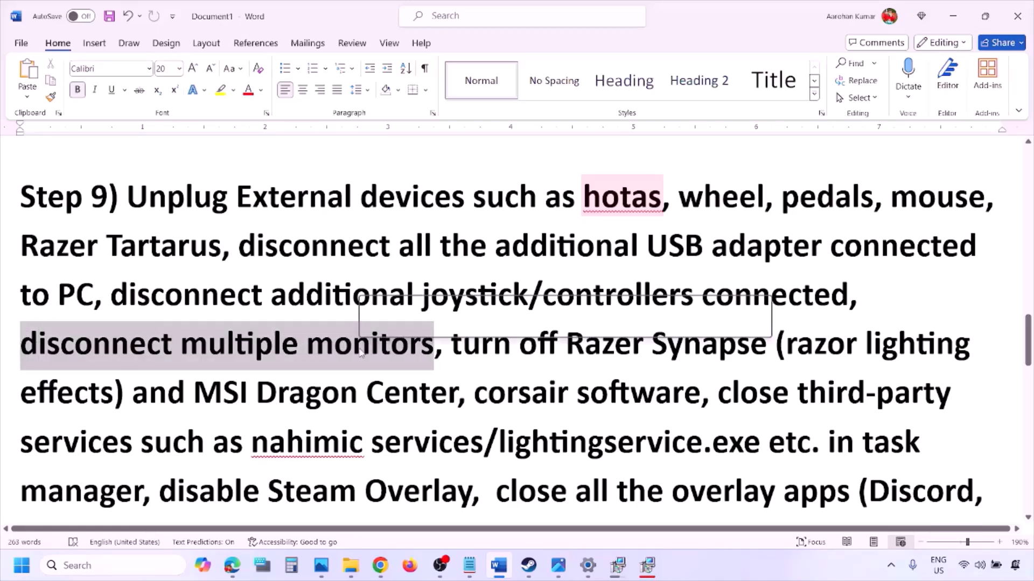
Step: Highlight Step 9's instructions on turning off lighting software and third-party services, and on disabling Steam Overlay
{"action": "scroll", "coordinate": [428, 307], "scroll_direction": "down", "scroll_amount": 1}
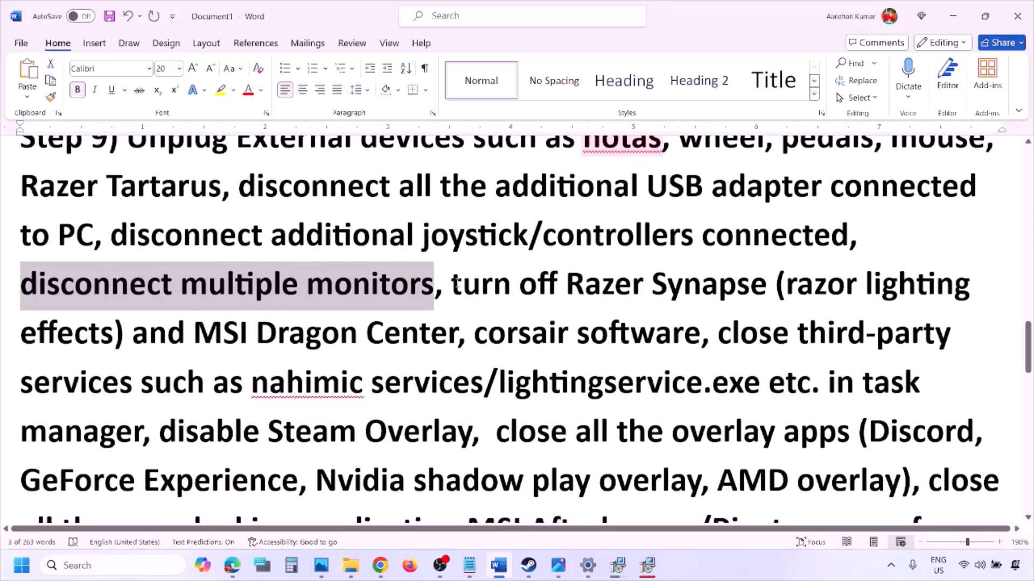
{"action": "left_click_drag", "start_coordinate": [452, 296], "coordinate": [142, 429]}
{"action": "scroll", "coordinate": [142, 429], "scroll_direction": "down", "scroll_amount": 1}
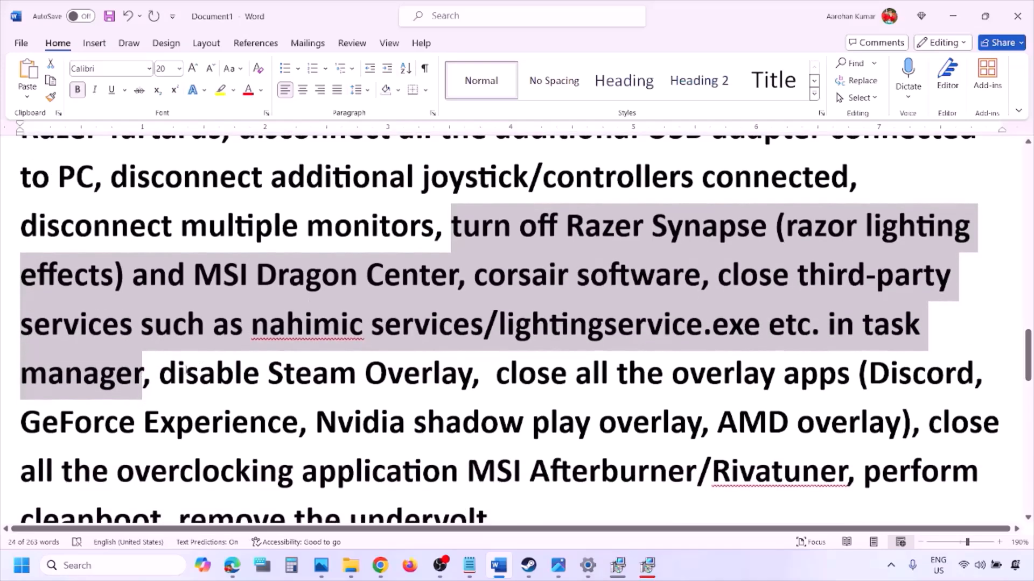
{"action": "left_click_drag", "start_coordinate": [194, 371], "coordinate": [474, 374]}
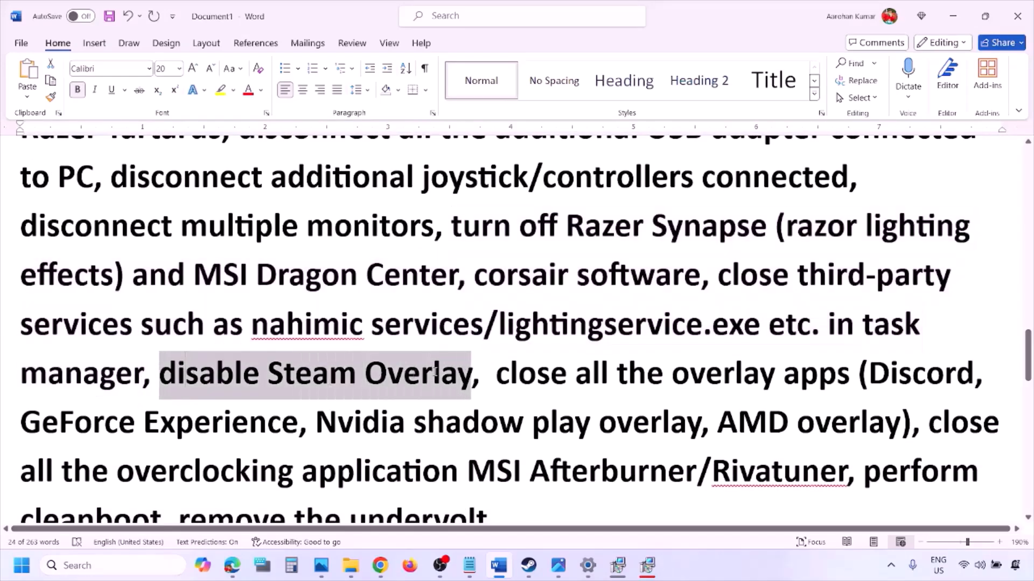
Step: Switch to Photos and examine 0.png for how to open a game's properties from the Steam library, and advance to the next image
{"action": "left_click", "coordinate": [715, 572]}
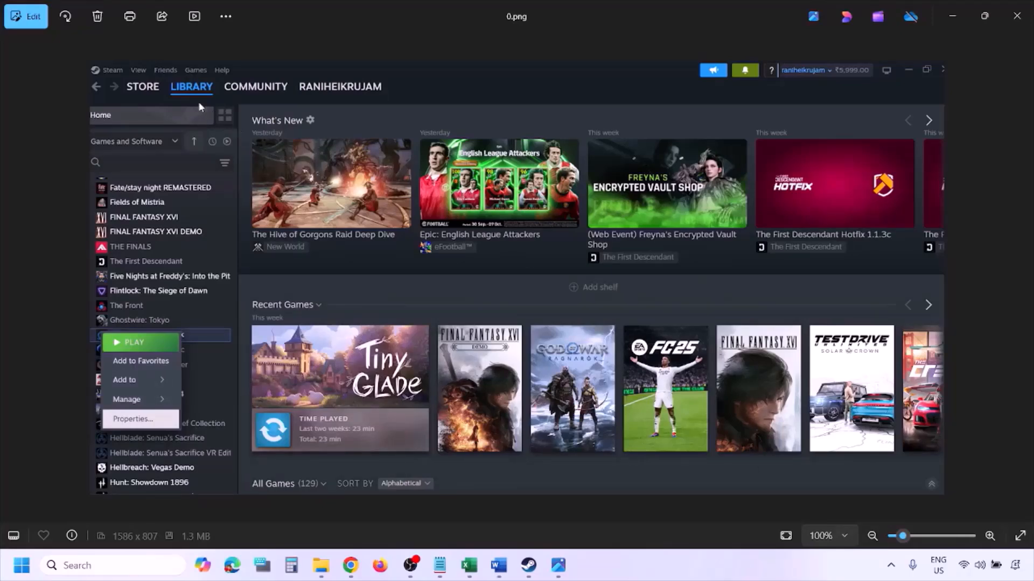
{"action": "scroll", "coordinate": [195, 94], "scroll_direction": "up", "scroll_amount": 1}
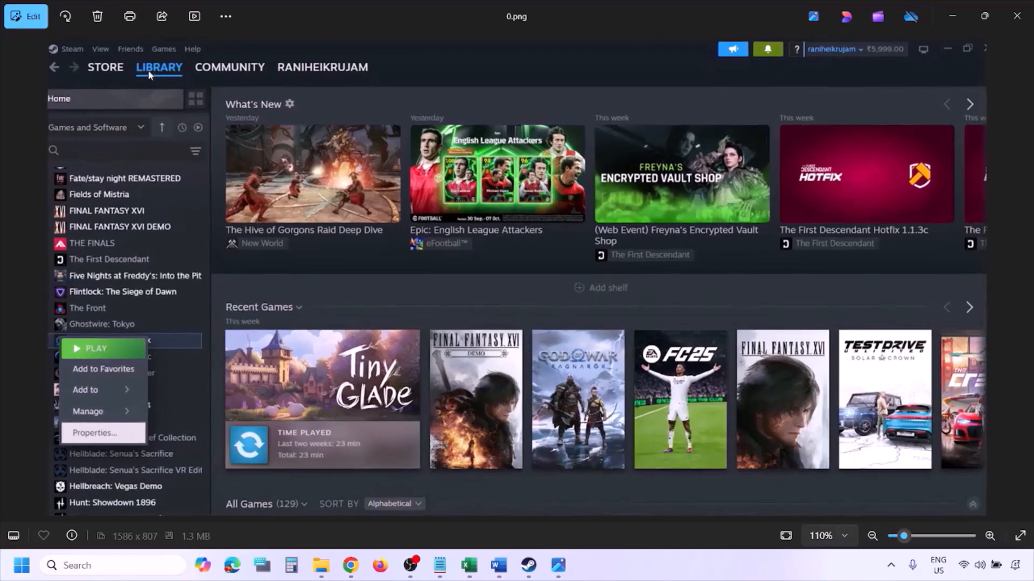
{"action": "scroll", "coordinate": [133, 277], "scroll_direction": "down", "scroll_amount": 1}
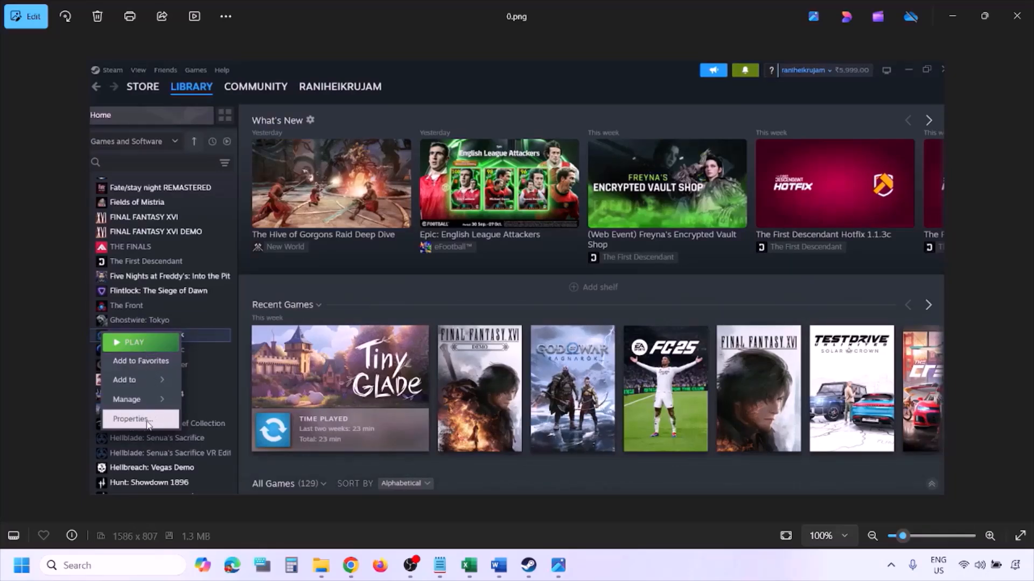
{"action": "key", "text": "Right"}
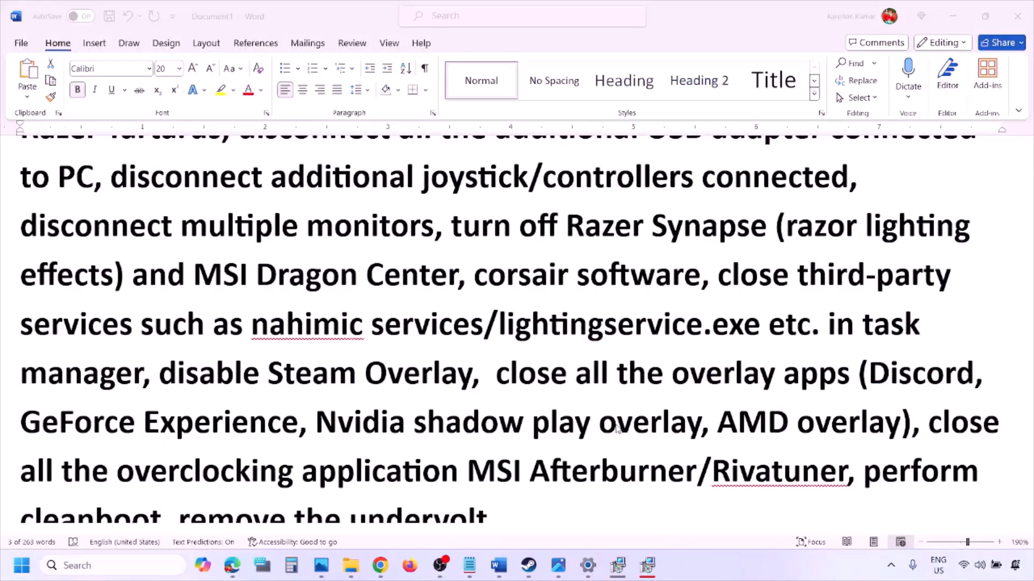
Step: Turn off the in-game overlay in Discord's Game Overlay settings and in GeForce Experience's general settings
{"action": "scroll", "coordinate": [617, 428], "scroll_direction": "down", "scroll_amount": 2}
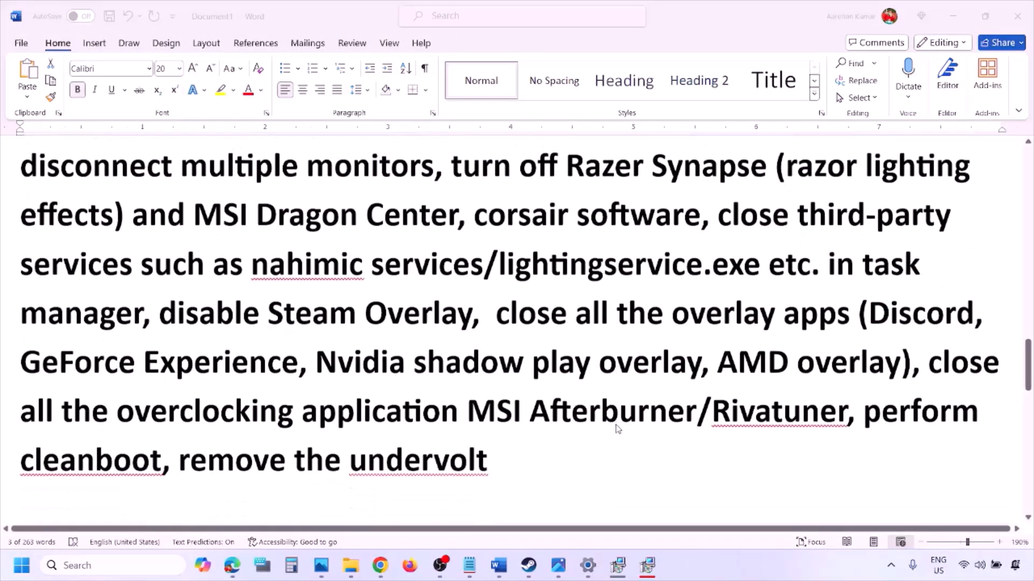
{"action": "left_click", "coordinate": [511, 296]}
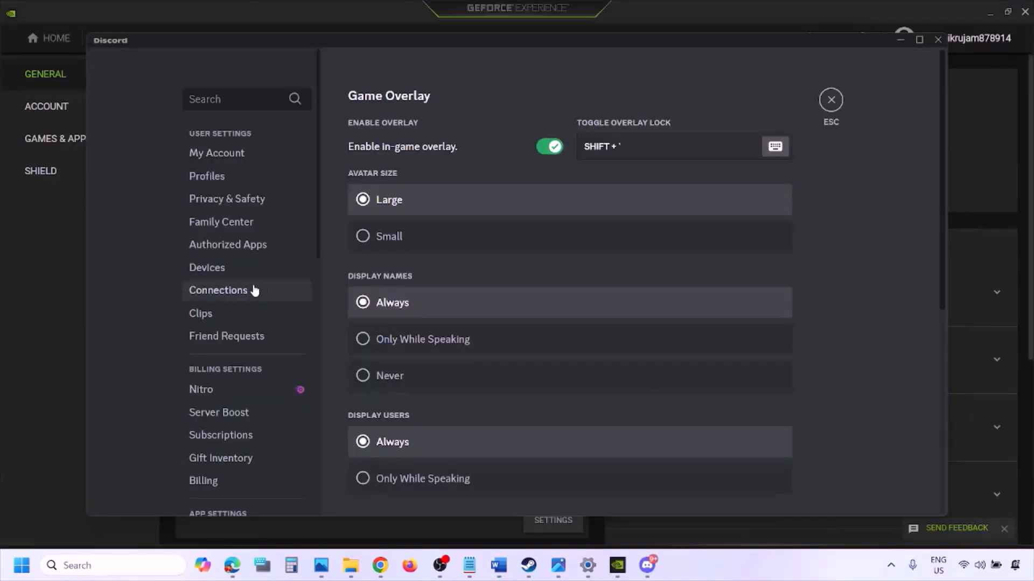
{"action": "scroll", "coordinate": [256, 291], "scroll_direction": "down", "scroll_amount": 10}
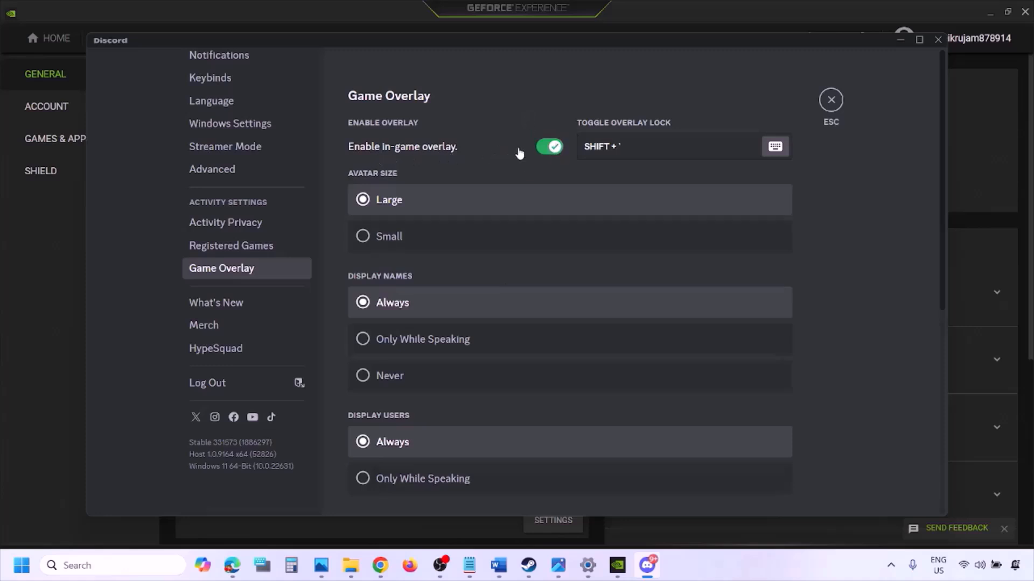
{"action": "left_click", "coordinate": [544, 149]}
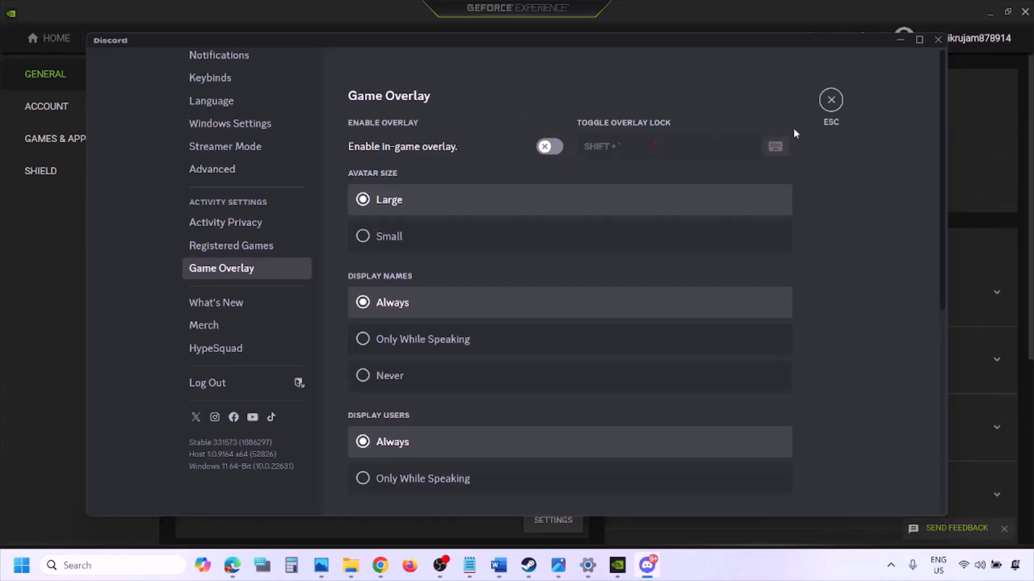
{"action": "left_click", "coordinate": [620, 568]}
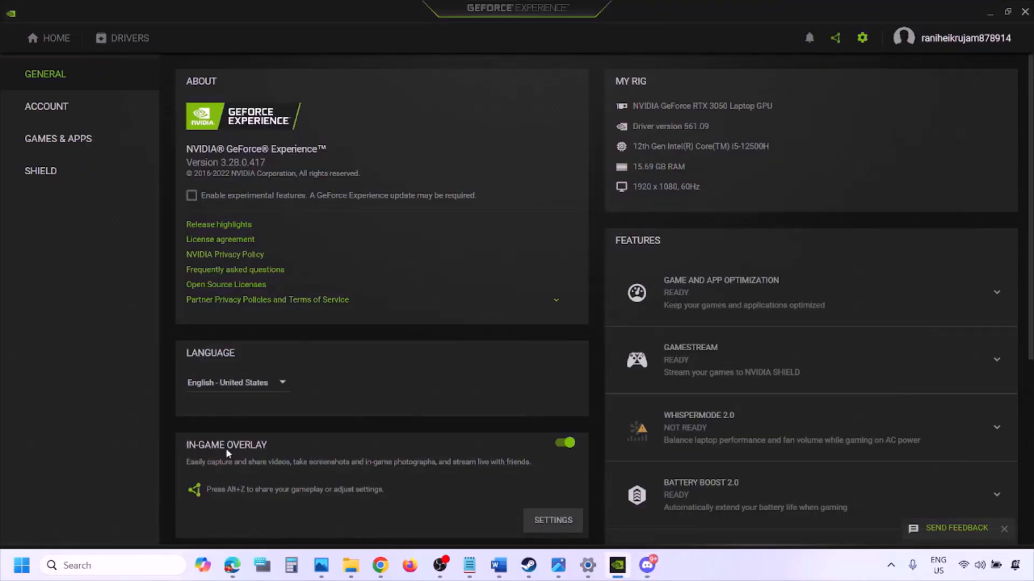
{"action": "left_click", "coordinate": [562, 443]}
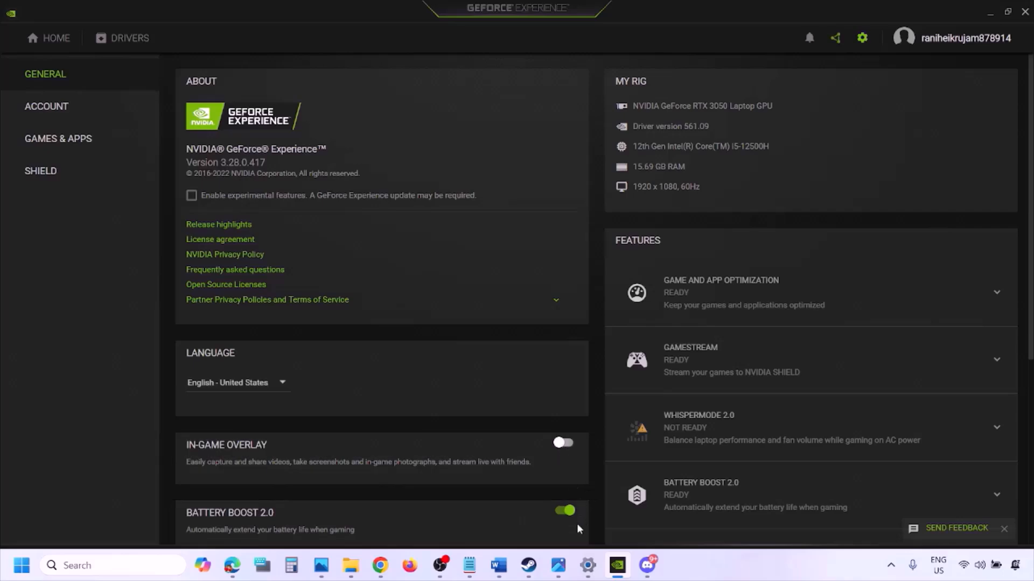
Step: Return to the Word document and highlight Step 9's instruction "close all the overlay apps"
{"action": "left_click", "coordinate": [498, 568]}
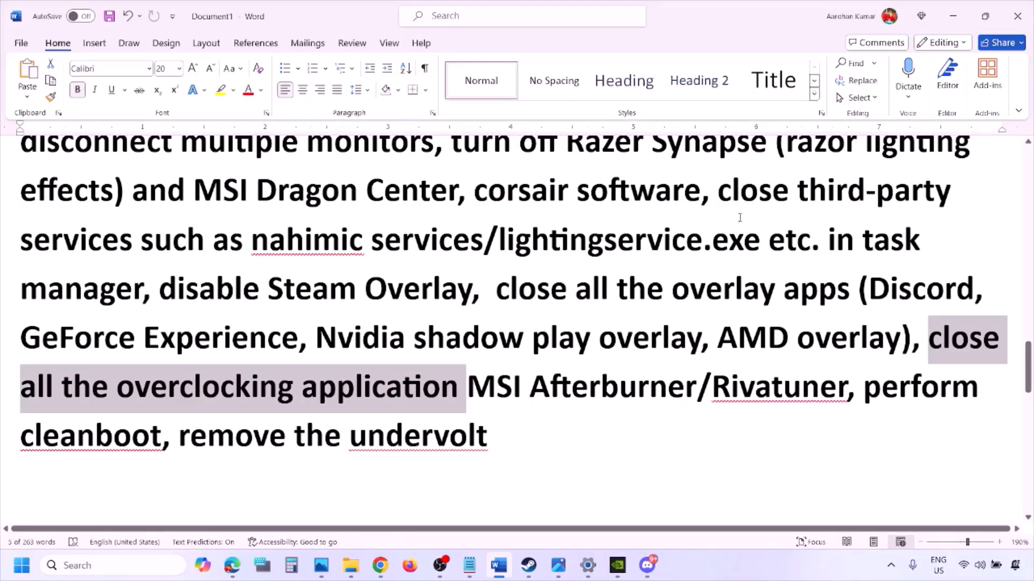
{"action": "scroll", "coordinate": [740, 218], "scroll_direction": "up", "scroll_amount": 2}
{"action": "scroll", "coordinate": [646, 258], "scroll_direction": "down", "scroll_amount": 1}
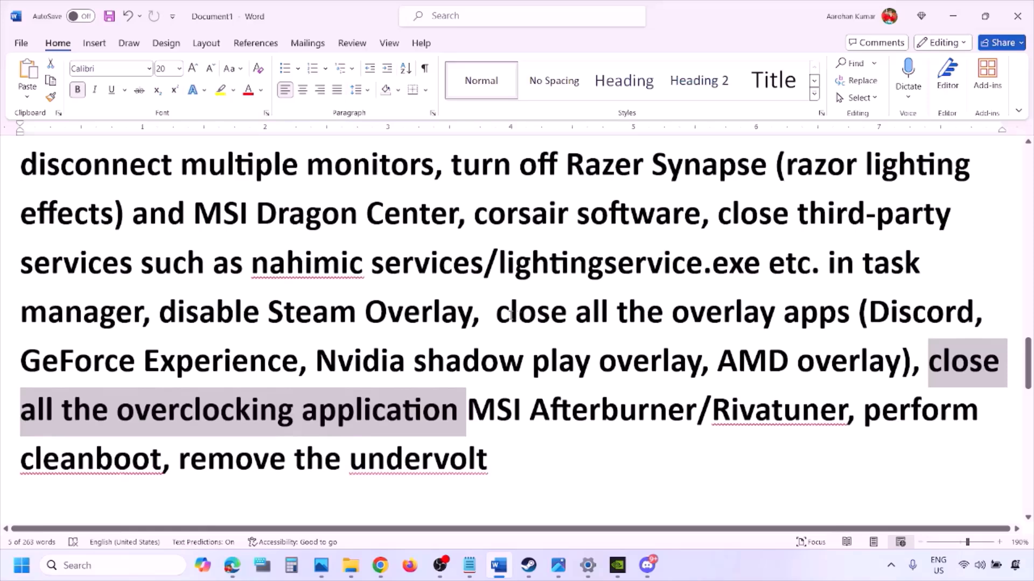
{"action": "left_click_drag", "start_coordinate": [511, 315], "coordinate": [807, 323]}
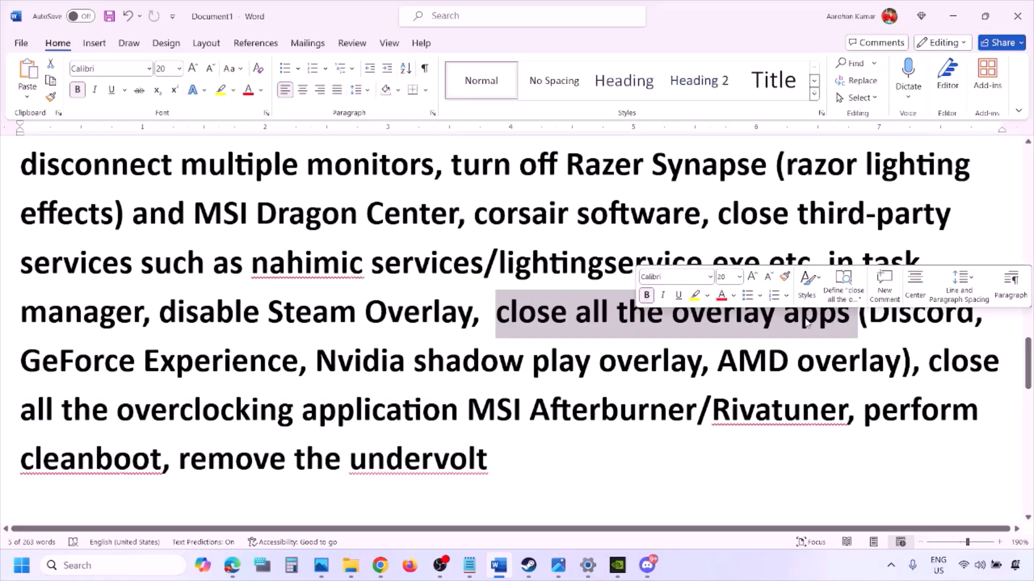
{"action": "left_click", "coordinate": [509, 317]}
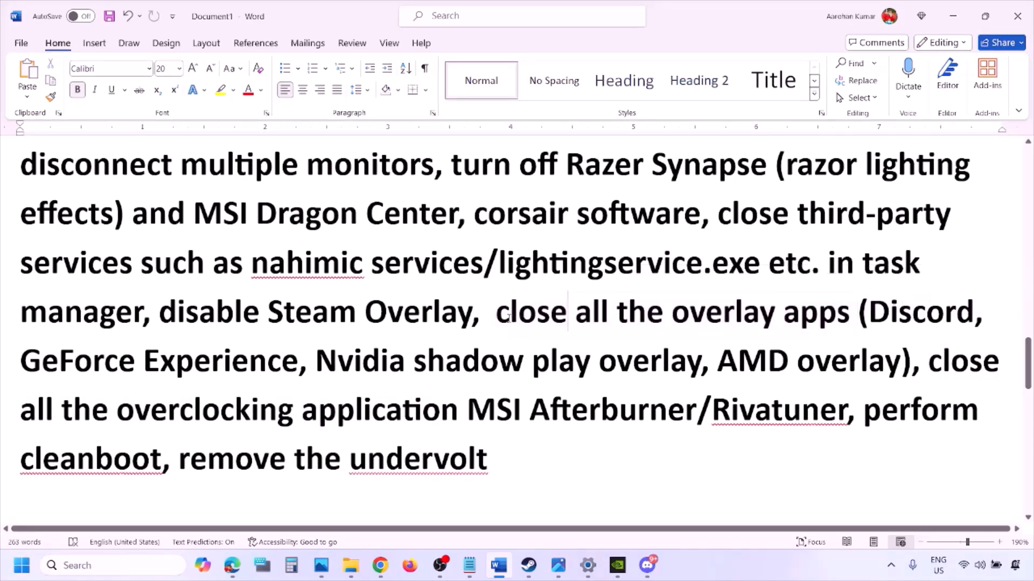
{"action": "left_click_drag", "start_coordinate": [497, 316], "coordinate": [857, 322]}
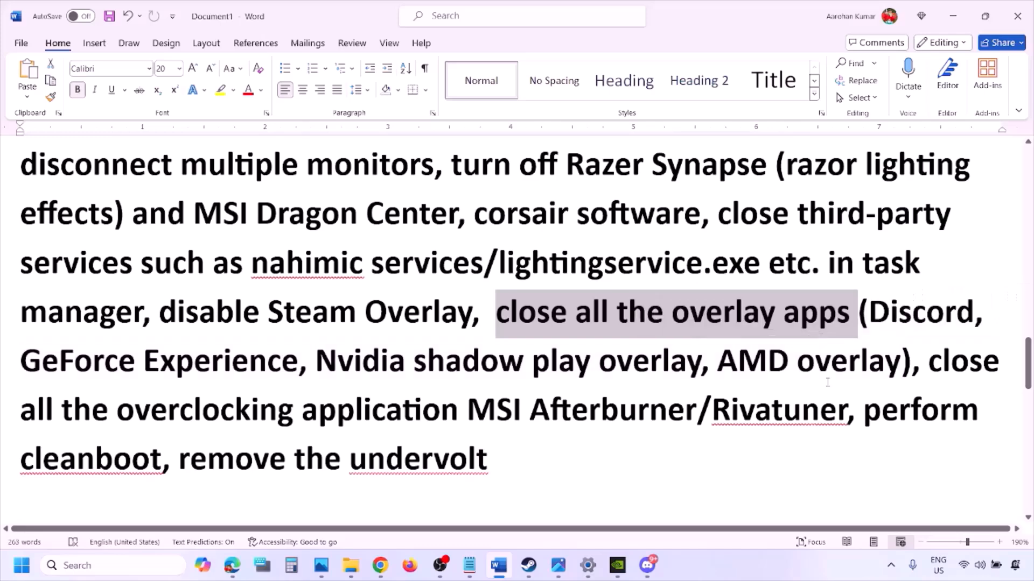
Step: Quit Discord, the NVIDIA app, G HUB and the app with the pink icon running in the background
{"action": "left_click", "coordinate": [895, 575]}
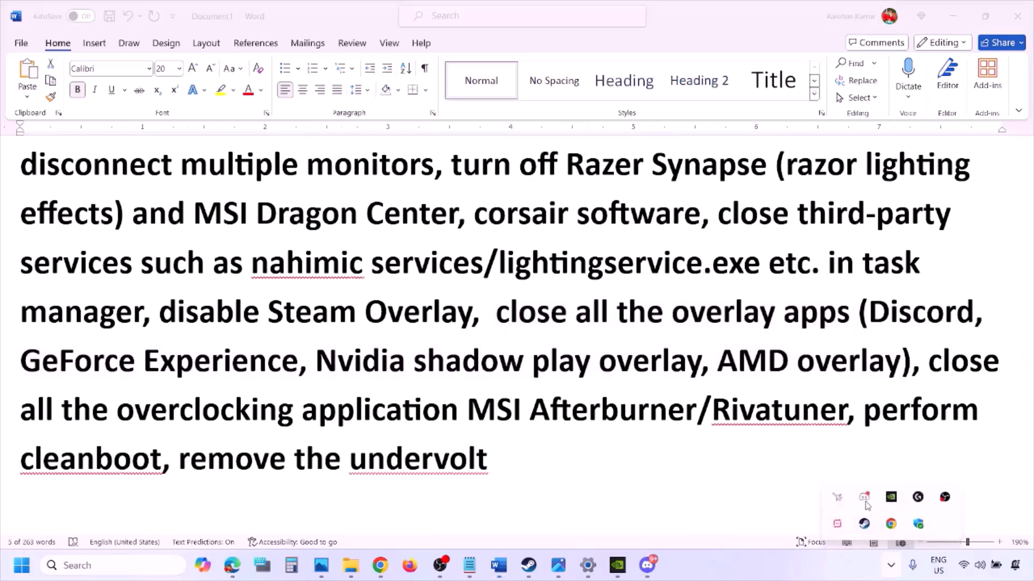
{"action": "right_click", "coordinate": [865, 502]}
{"action": "left_click", "coordinate": [854, 486]}
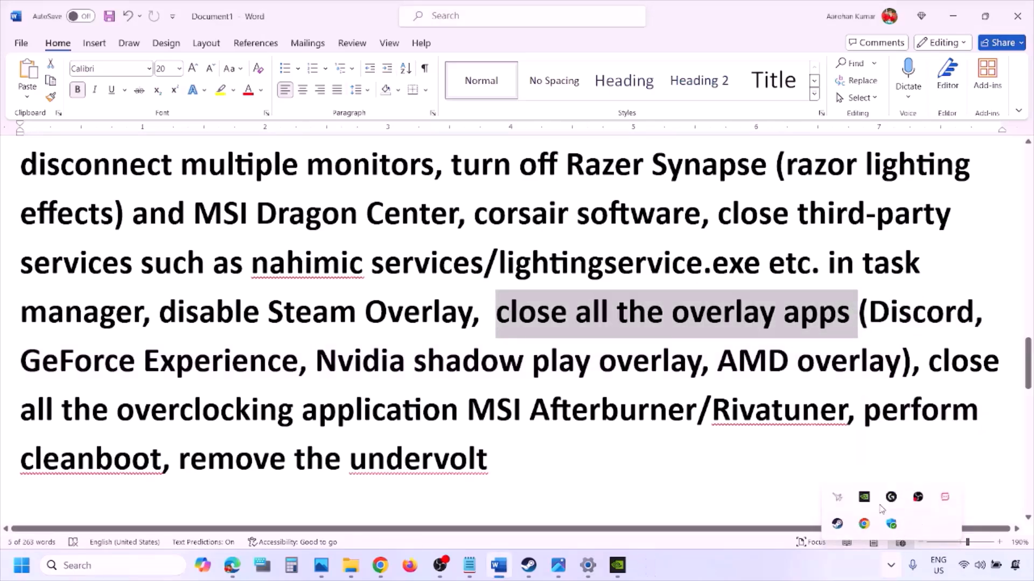
{"action": "right_click", "coordinate": [863, 505]}
{"action": "left_click", "coordinate": [899, 498]}
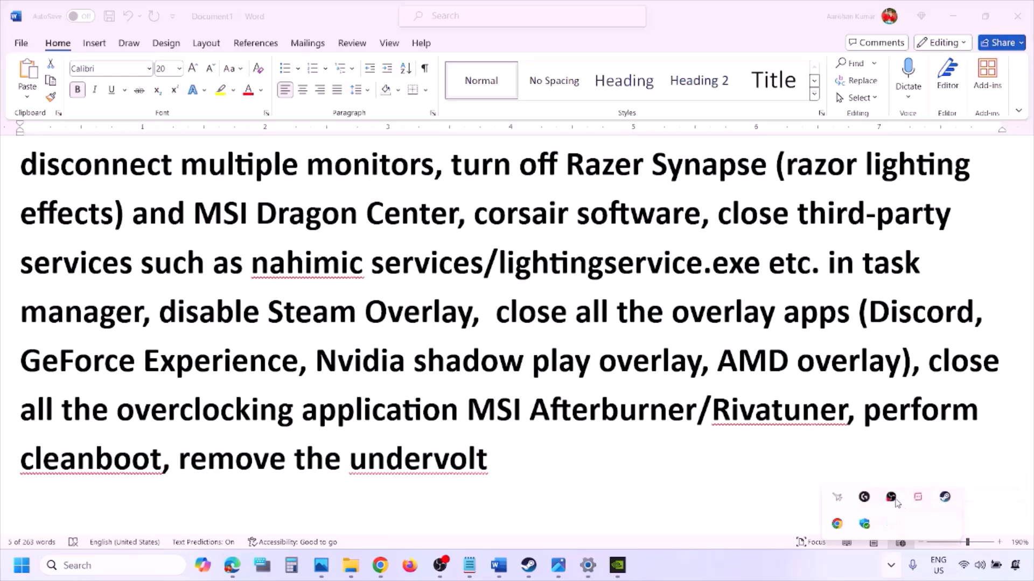
{"action": "right_click", "coordinate": [865, 499]}
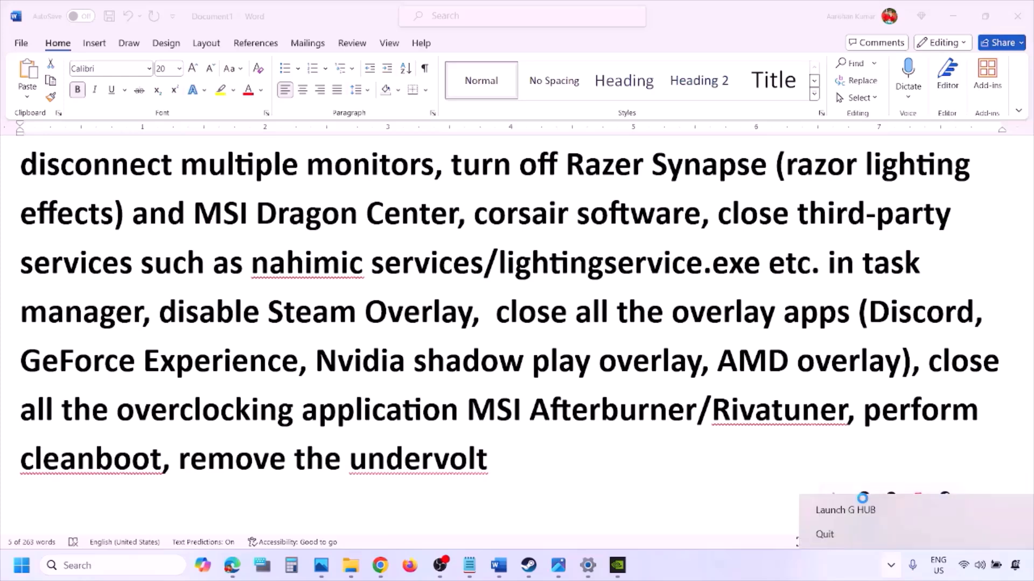
{"action": "left_click", "coordinate": [861, 533]}
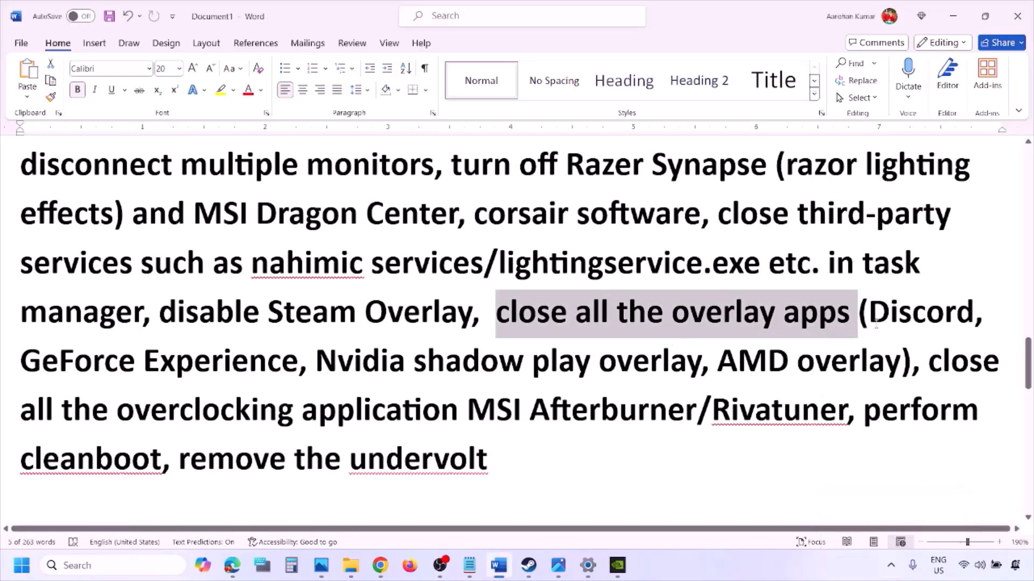
{"action": "left_click", "coordinate": [891, 565]}
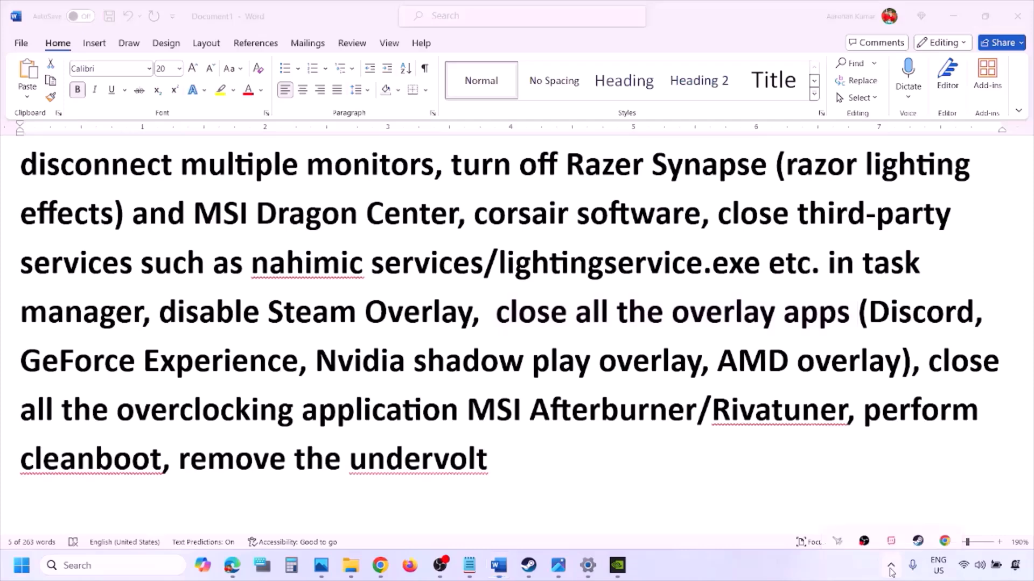
{"action": "right_click", "coordinate": [892, 505]}
{"action": "left_click", "coordinate": [915, 487]}
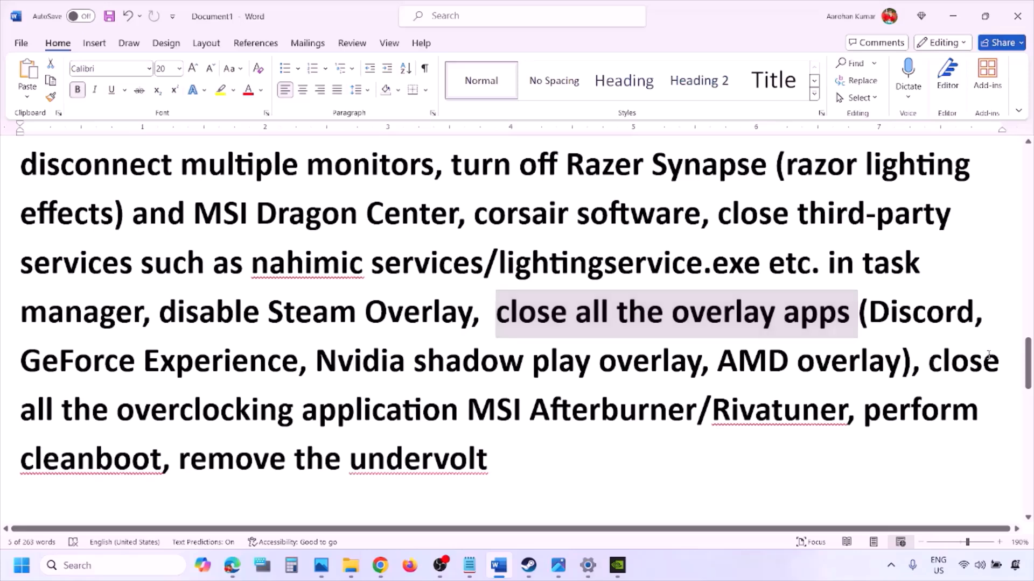
Step: Highlight Step 9's instruction to close all overclocking applications and quit MSI Afterburner running in the background
{"action": "left_click_drag", "start_coordinate": [929, 363], "coordinate": [496, 411]}
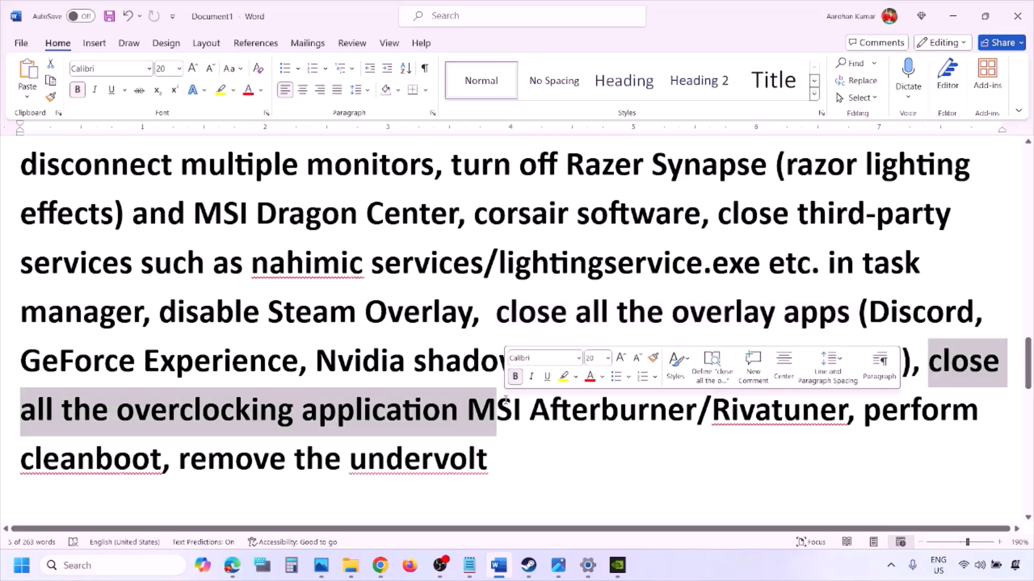
{"action": "left_click", "coordinate": [895, 563]}
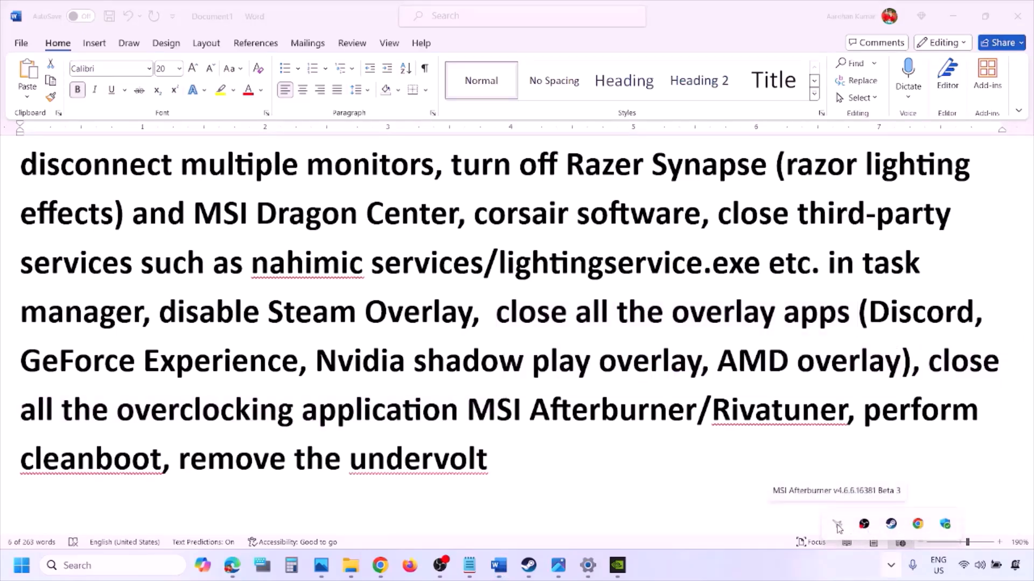
{"action": "right_click", "coordinate": [835, 527]}
{"action": "left_click", "coordinate": [865, 518]}
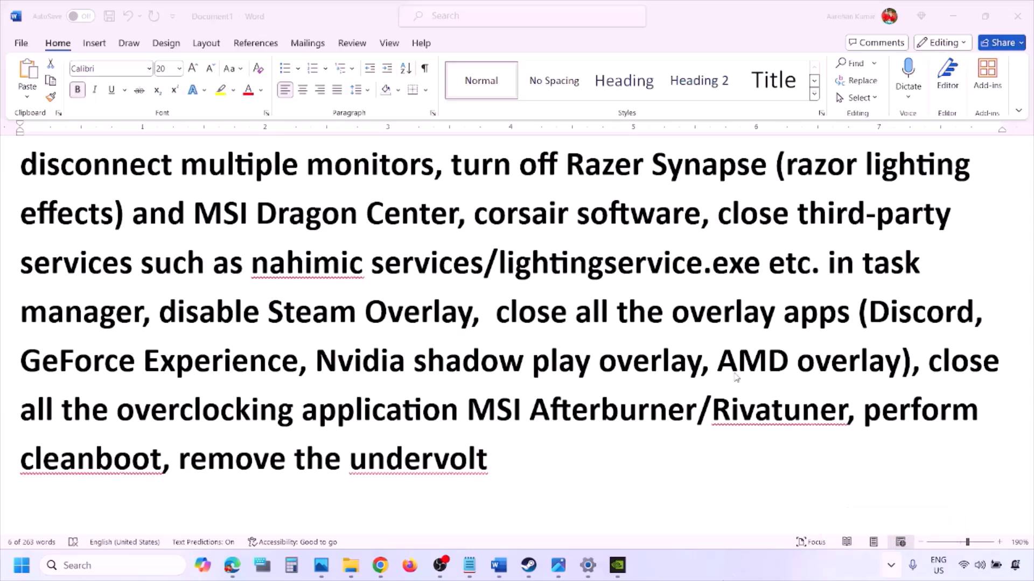
Step: For the clean boot in Step 9, open System Configuration, hide all Microsoft services in the services list, and confirm
{"action": "left_click_drag", "start_coordinate": [715, 409], "coordinate": [951, 412]}
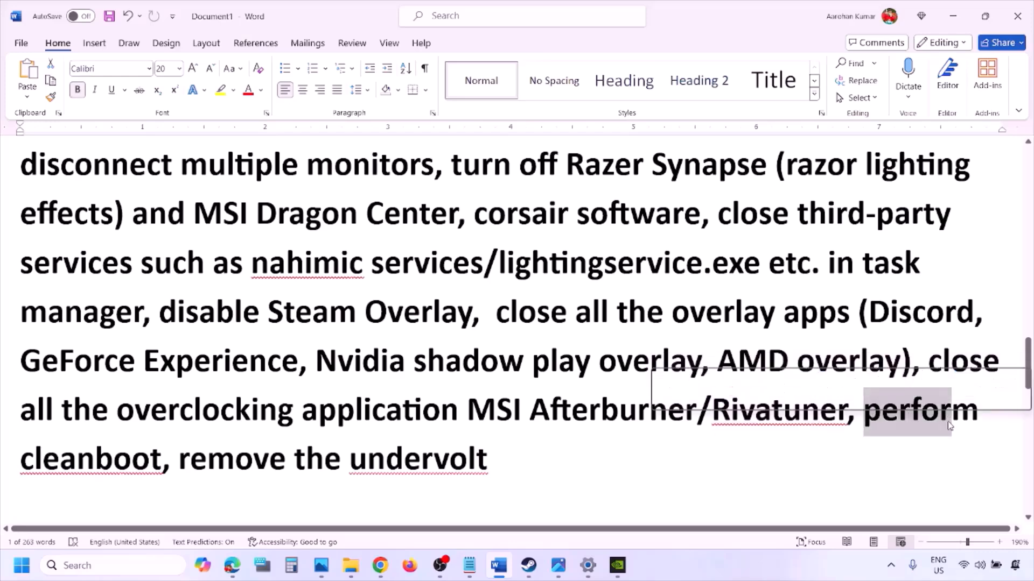
{"action": "left_click", "coordinate": [78, 560]}
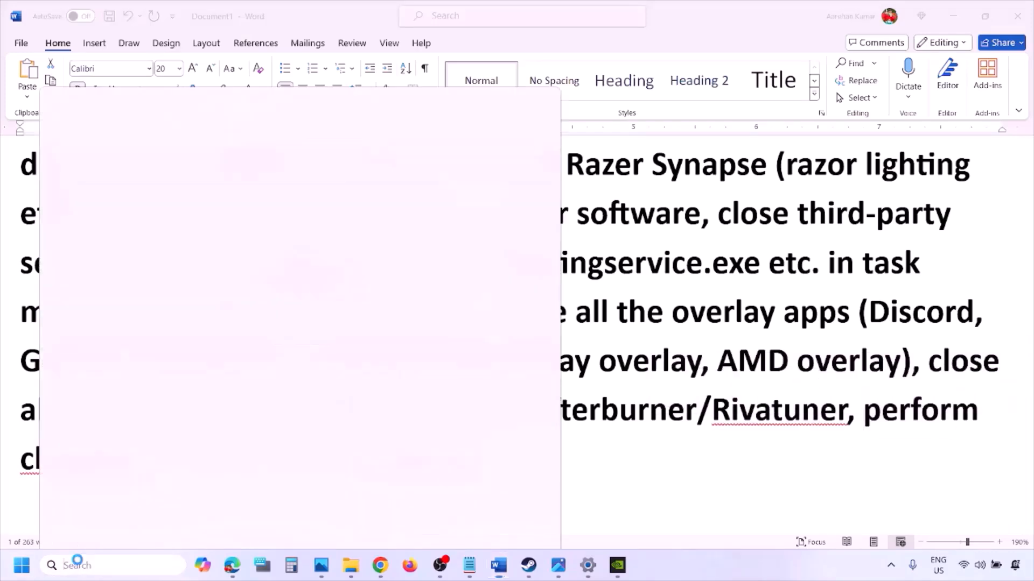
{"action": "type", "text": "ystem"}
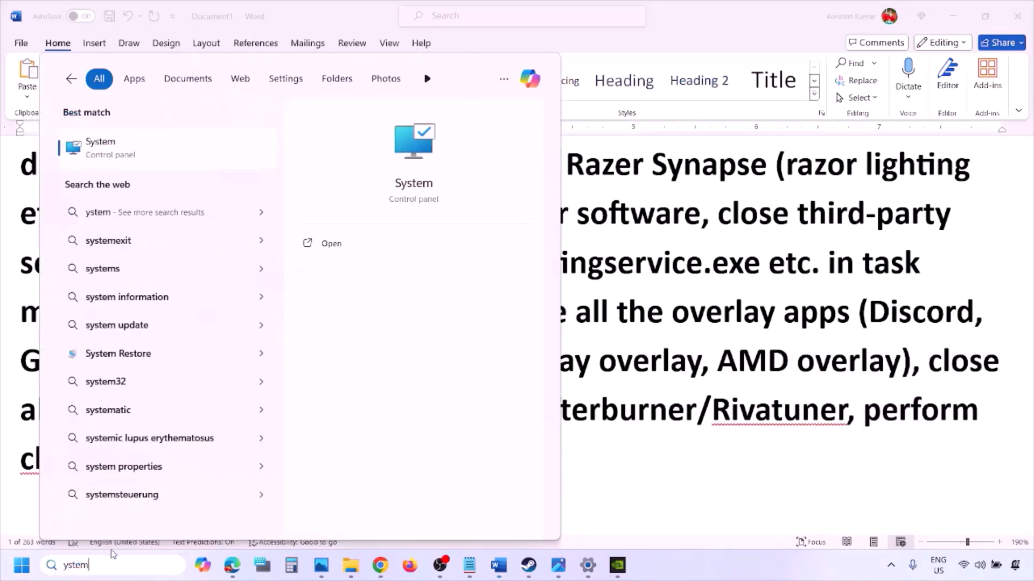
{"action": "type", "text": "s"}
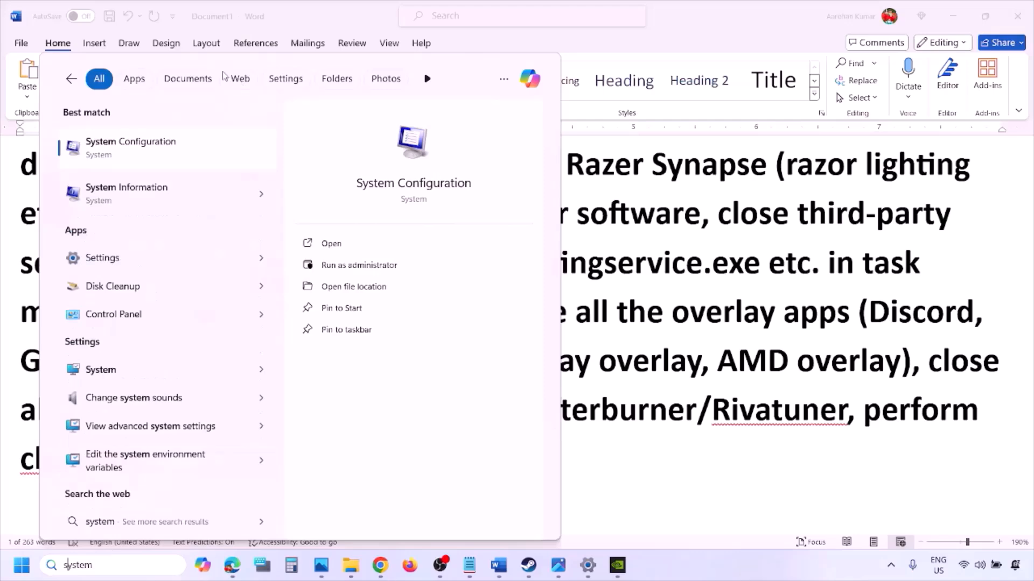
{"action": "left_click", "coordinate": [162, 152]}
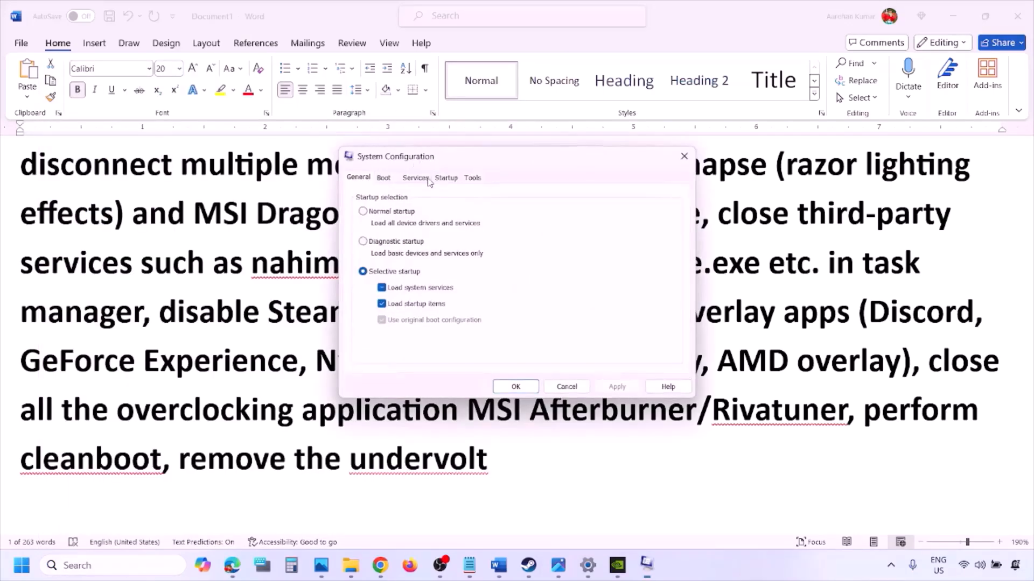
{"action": "left_click", "coordinate": [425, 179]}
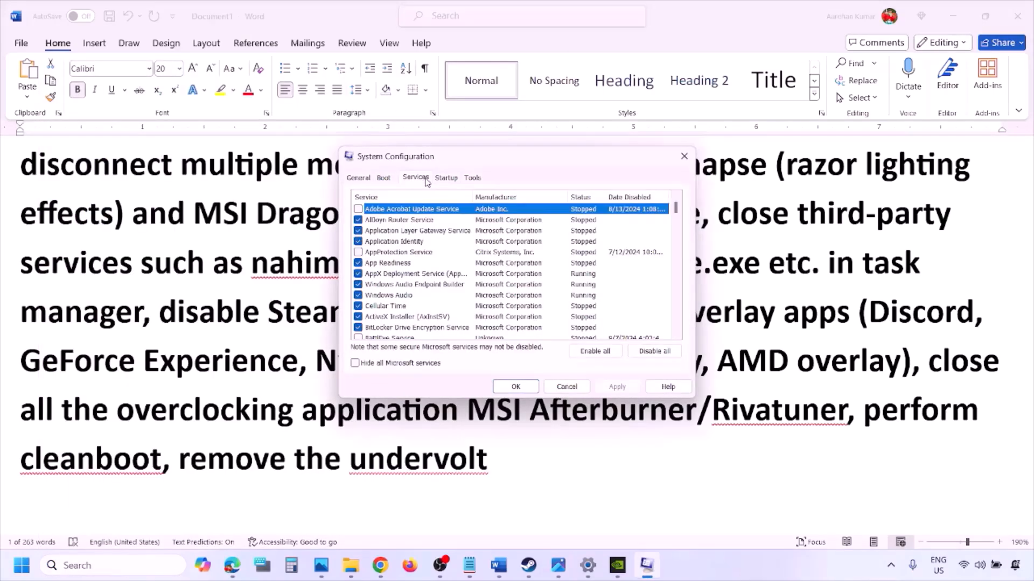
{"action": "left_click", "coordinate": [355, 364]}
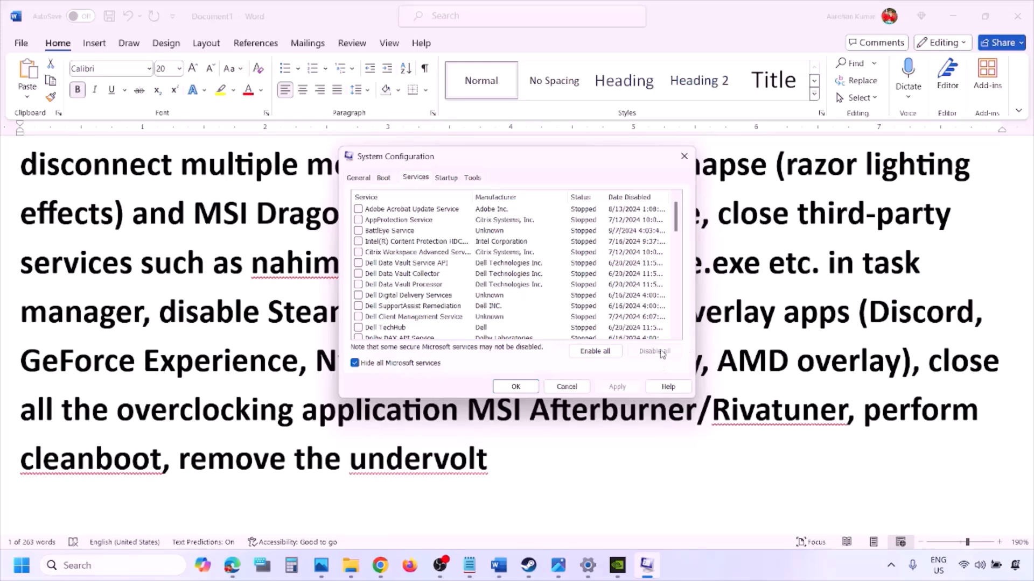
{"action": "left_click", "coordinate": [525, 385]}
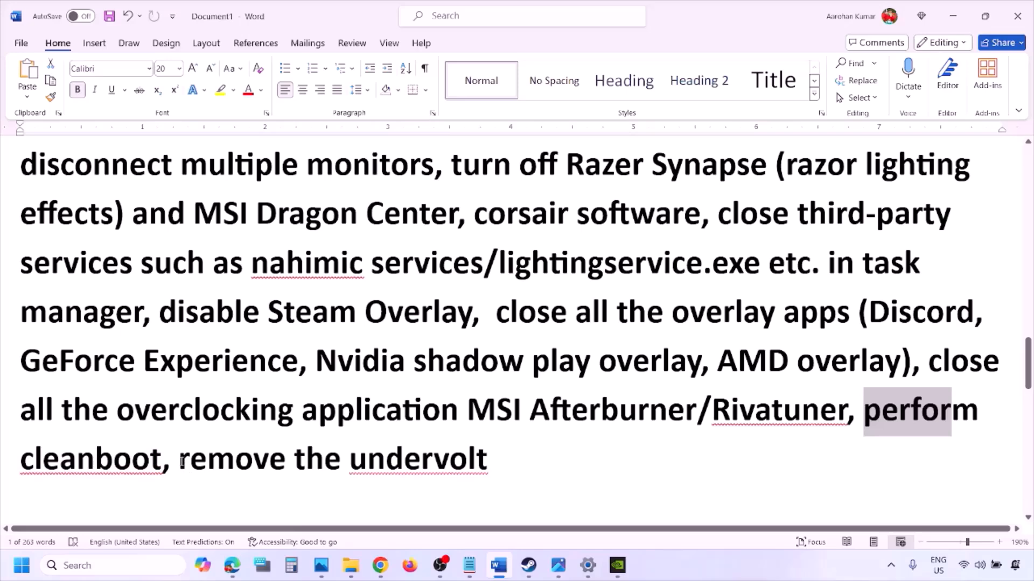
Step: Highlight Step 9's "remove the undervolt" instruction and Step 10's heading "Increase the Virtual Memory"
{"action": "left_click_drag", "start_coordinate": [182, 461], "coordinate": [465, 454]}
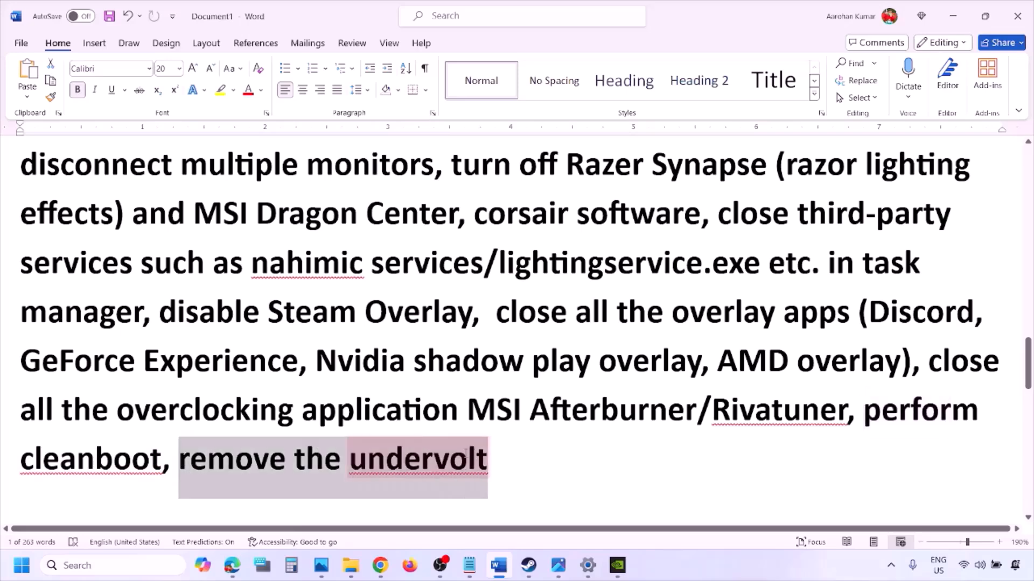
{"action": "left_click", "coordinate": [646, 459]}
{"action": "scroll", "coordinate": [647, 459], "scroll_direction": "down", "scroll_amount": 5}
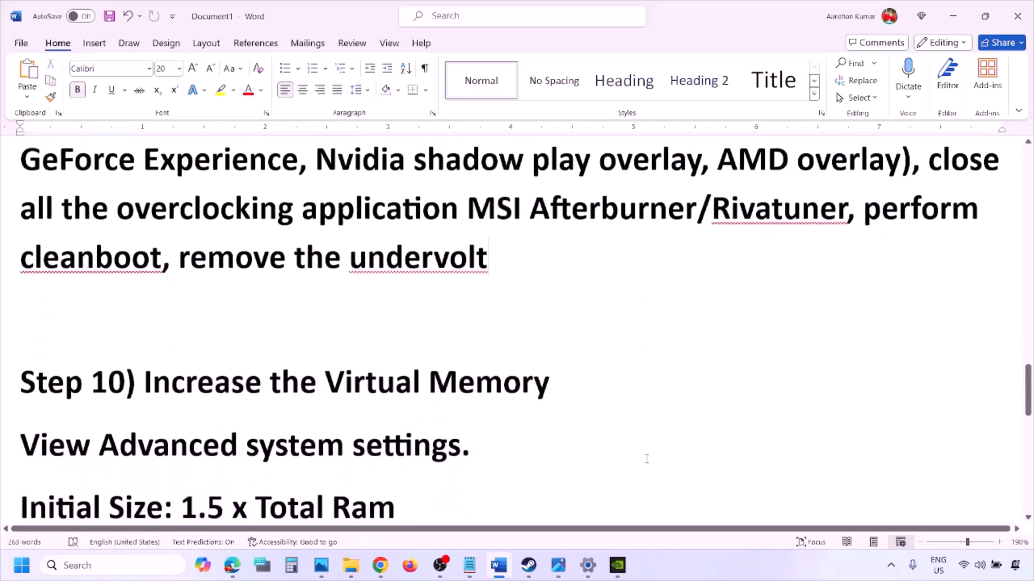
{"action": "left_click_drag", "start_coordinate": [144, 301], "coordinate": [550, 303]}
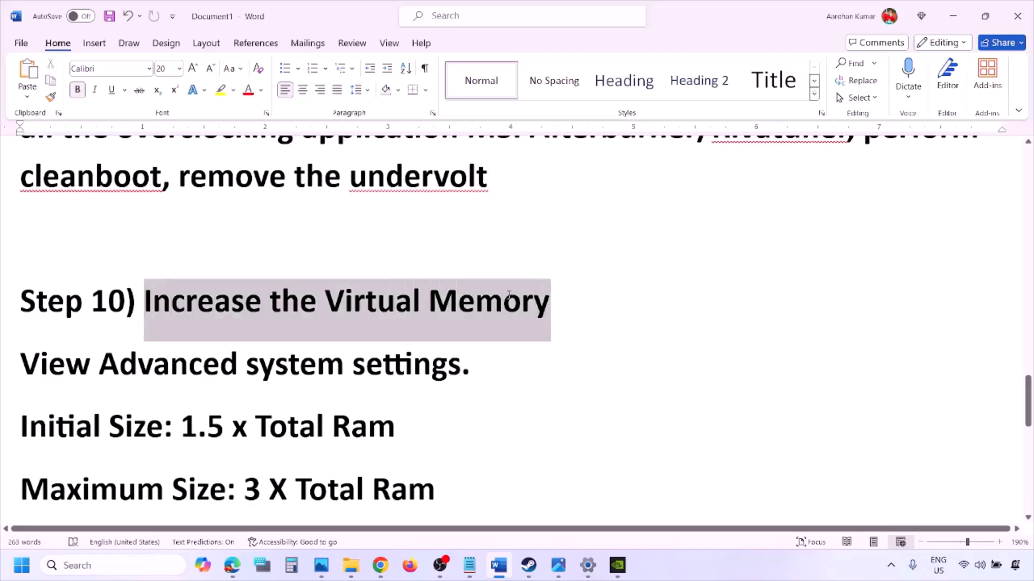
Step: Highlight the "View Advanced system settings" line in the document's virtual memory instructions
{"action": "left_click", "coordinate": [691, 573]}
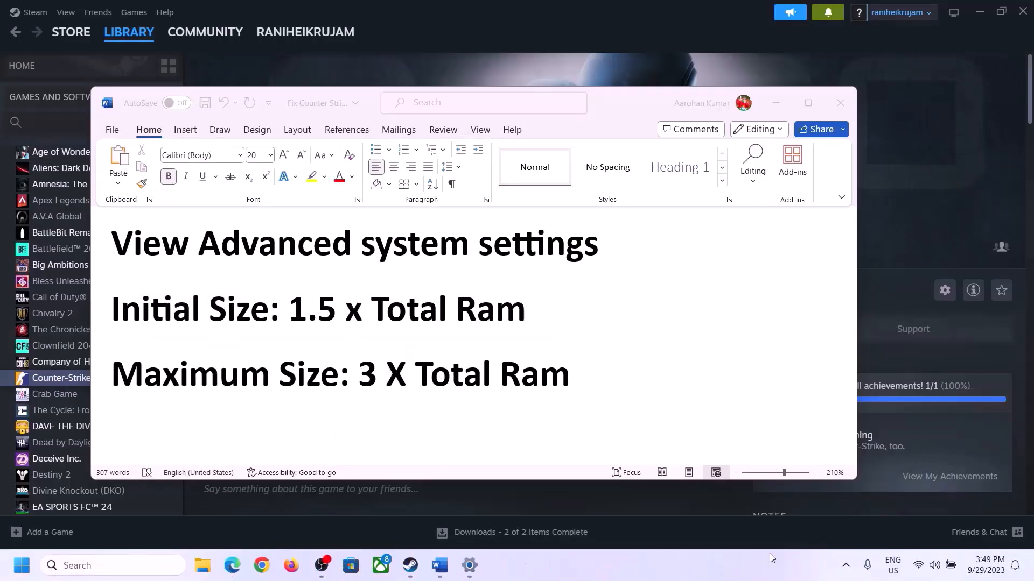
{"action": "left_click", "coordinate": [146, 247]}
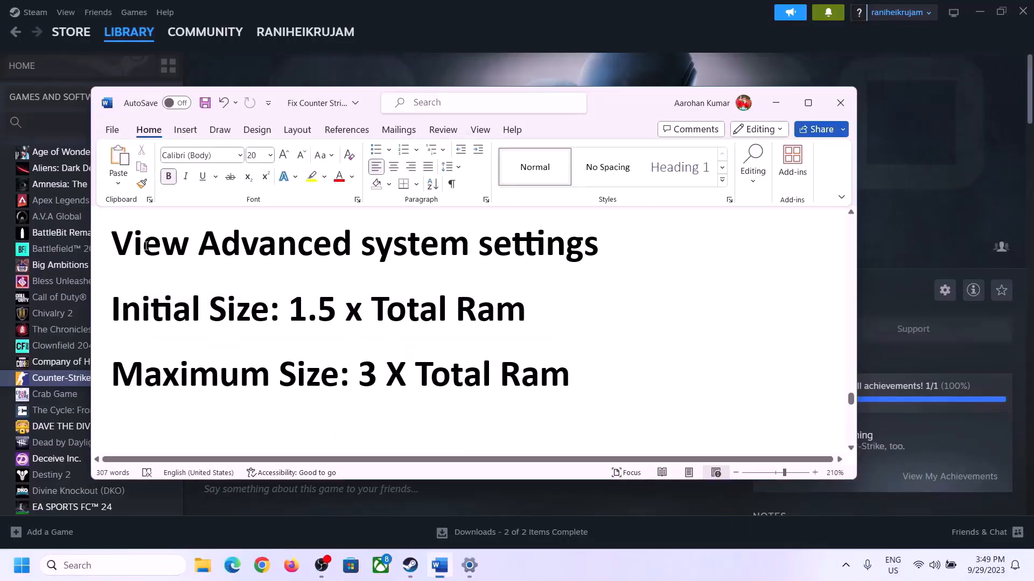
{"action": "left_click_drag", "start_coordinate": [123, 248], "coordinate": [571, 257]}
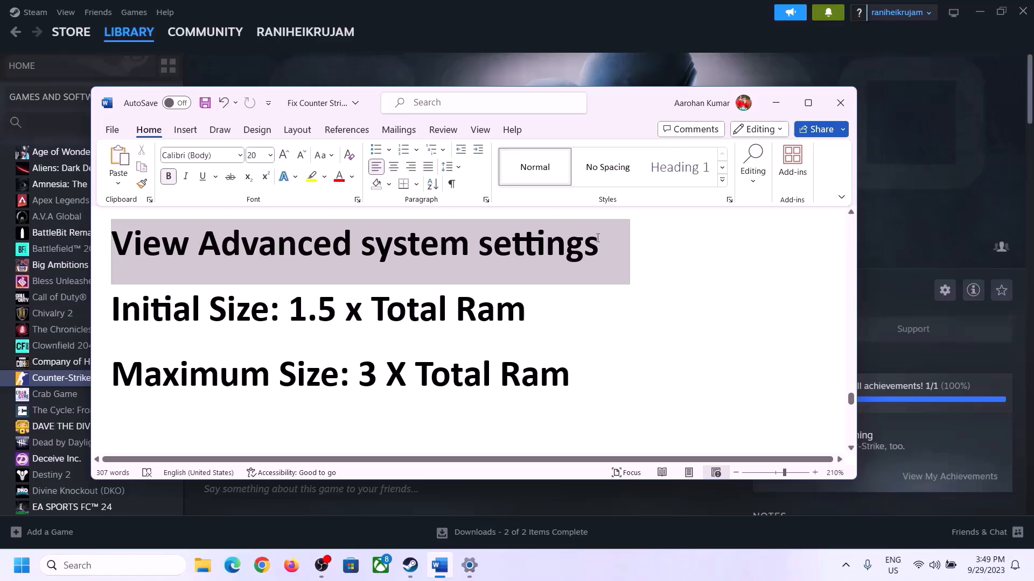
Step: Copy the document's "View Advanced system settings" text, search Windows for it, and open System Properties over the document
{"action": "key", "text": "ctrl+c"}
{"action": "left_click", "coordinate": [122, 566]}
{"action": "key", "text": "ctrl+v"}
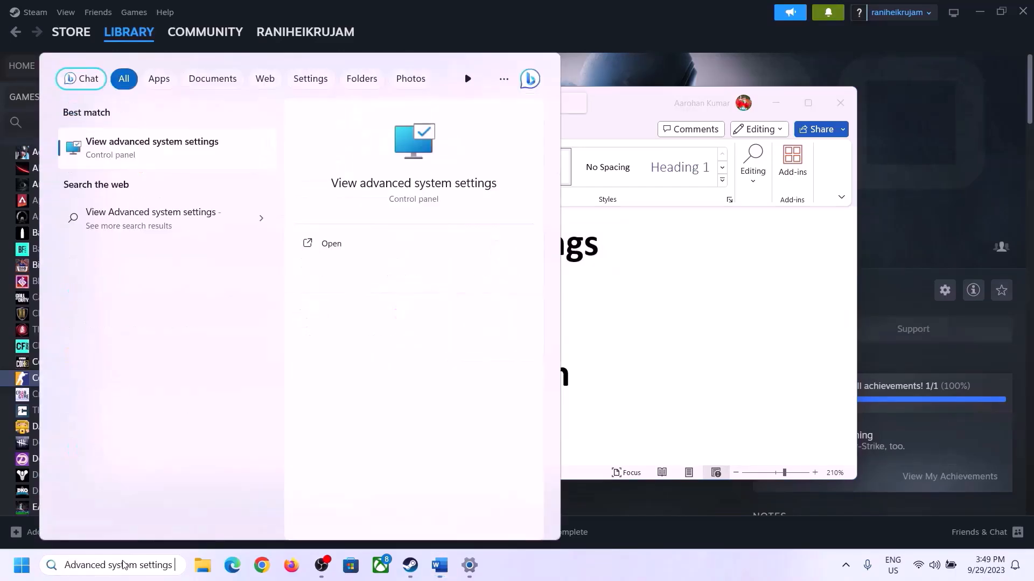
{"action": "left_click", "coordinate": [146, 155]}
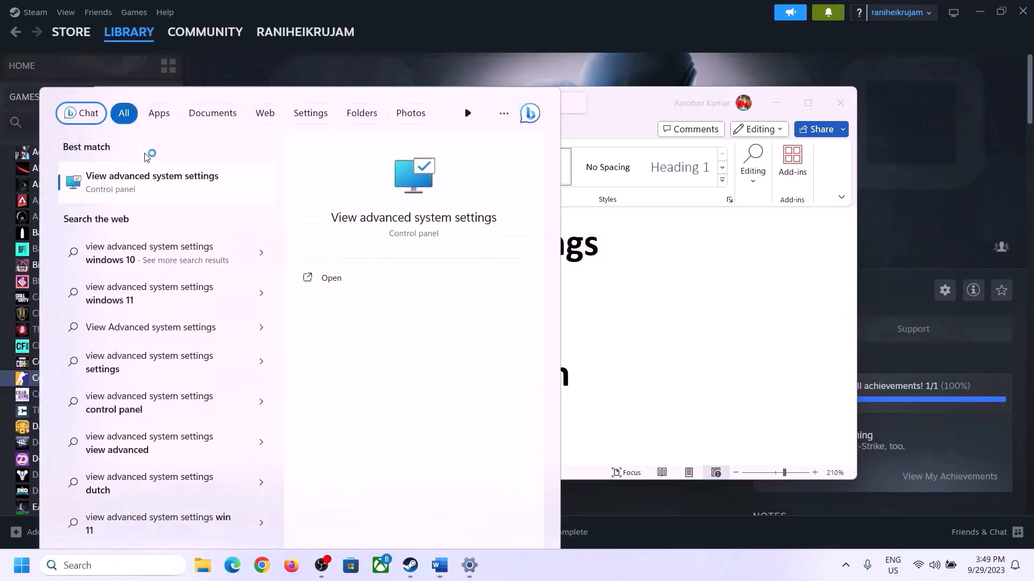
{"action": "left_click_drag", "start_coordinate": [216, 105], "coordinate": [462, 187]}
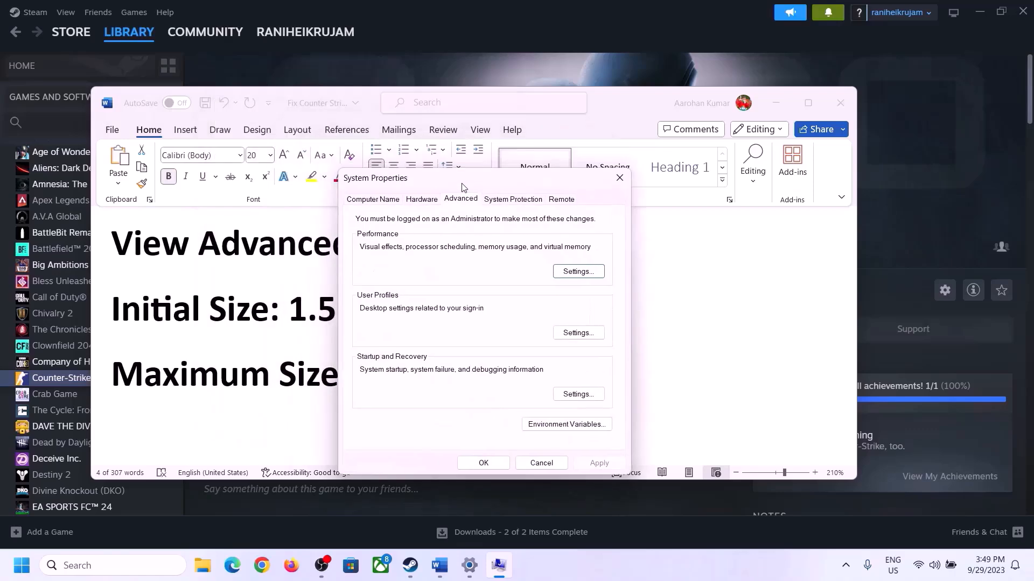
Step: In the advanced performance options, turn off automatic paging file management and choose a custom size for drive C:
{"action": "left_click", "coordinate": [577, 274]}
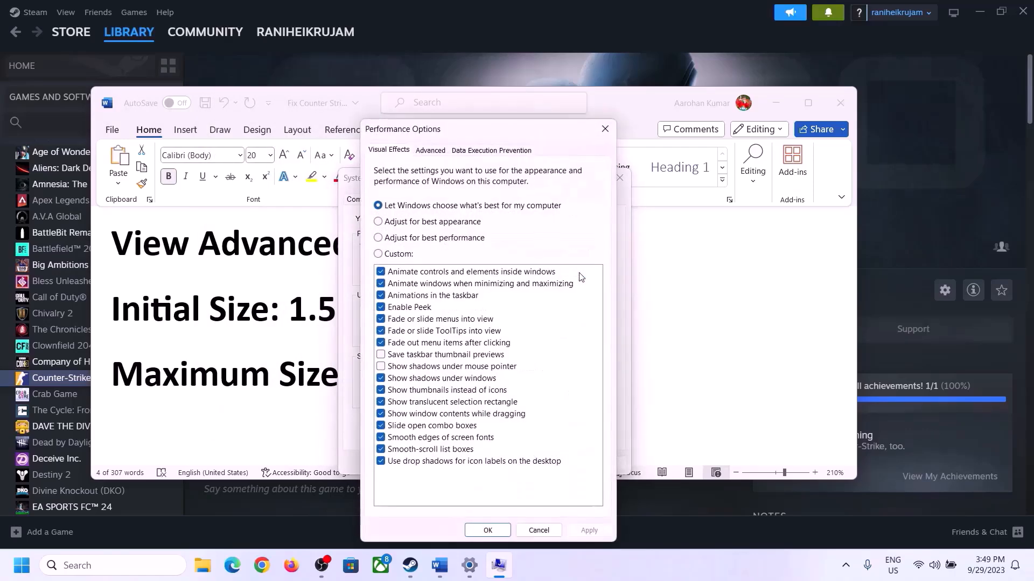
{"action": "left_click", "coordinate": [433, 151]}
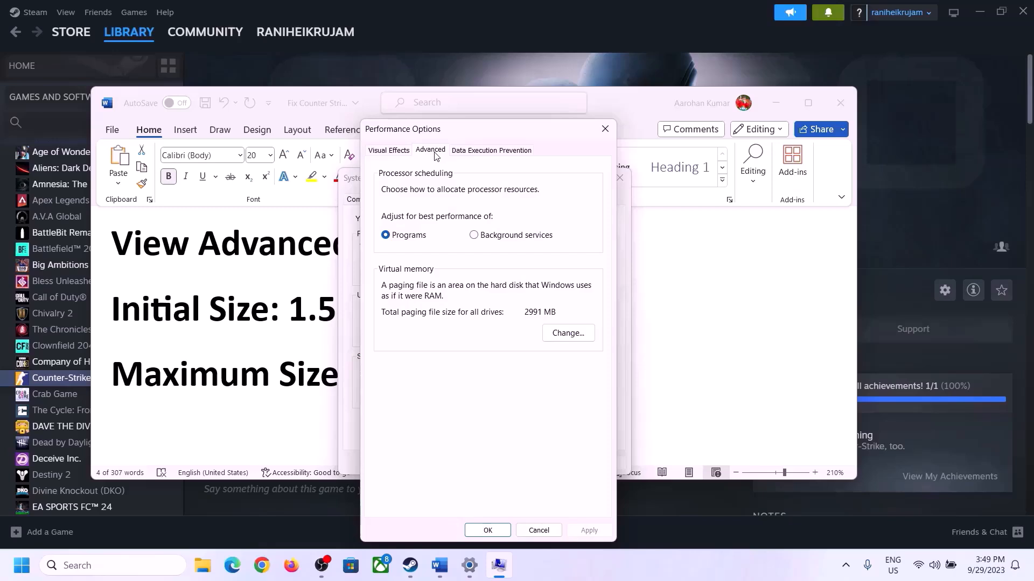
{"action": "left_click", "coordinate": [572, 333]}
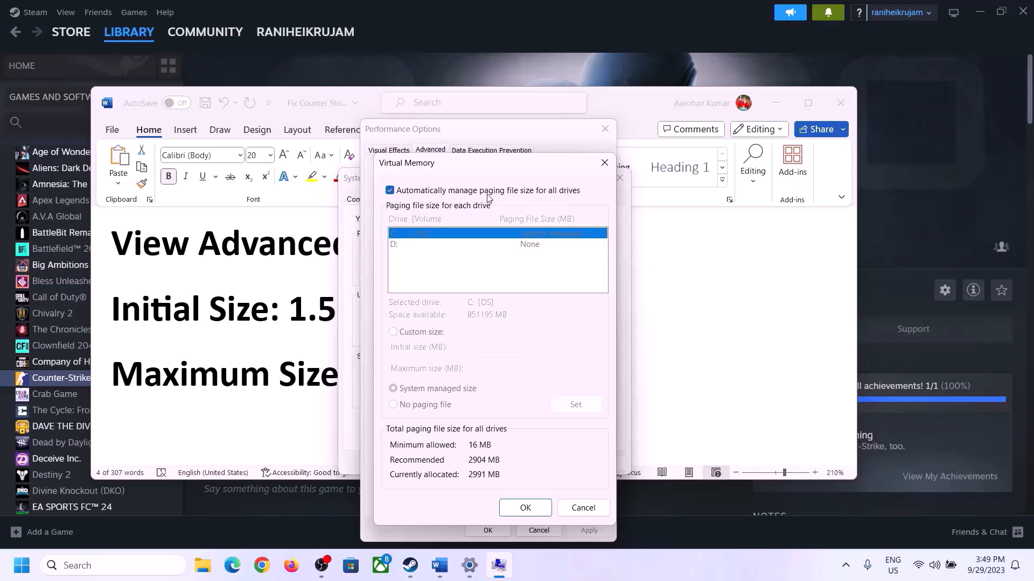
{"action": "left_click", "coordinate": [389, 191]}
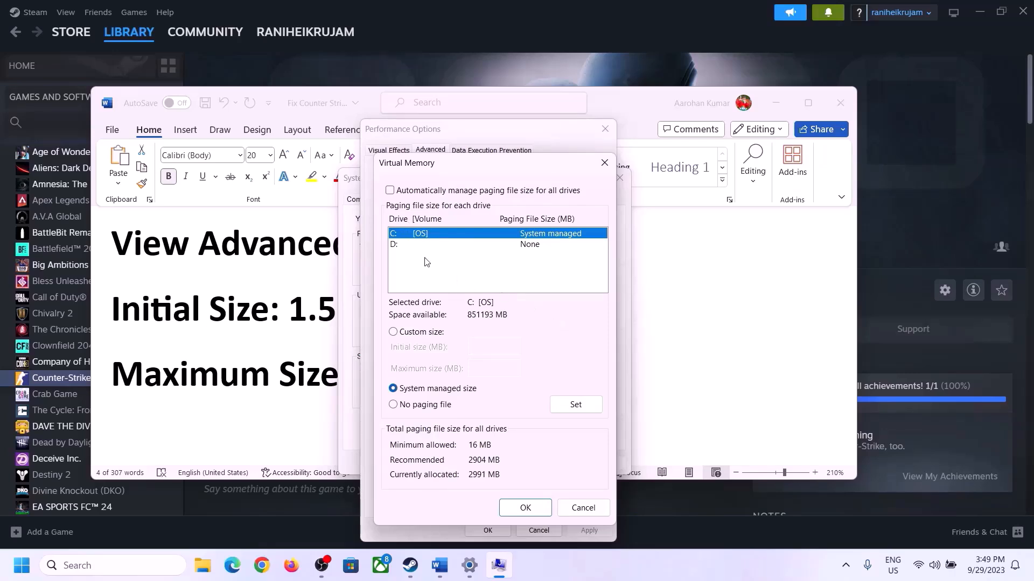
{"action": "left_click", "coordinate": [393, 332]}
{"action": "left_click", "coordinate": [495, 347]}
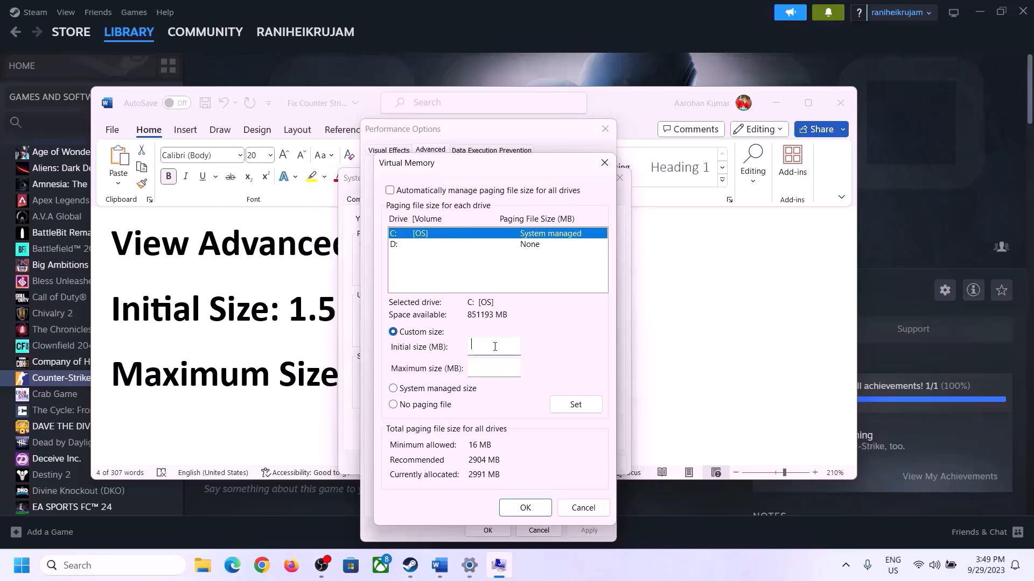
Step: Highlight the document's "1.5 x Total Ram" formula, and highlight the installed RAM amount on the System About page in Settings
{"action": "left_click", "coordinate": [281, 321]}
{"action": "left_click_drag", "start_coordinate": [288, 318], "coordinate": [481, 322]}
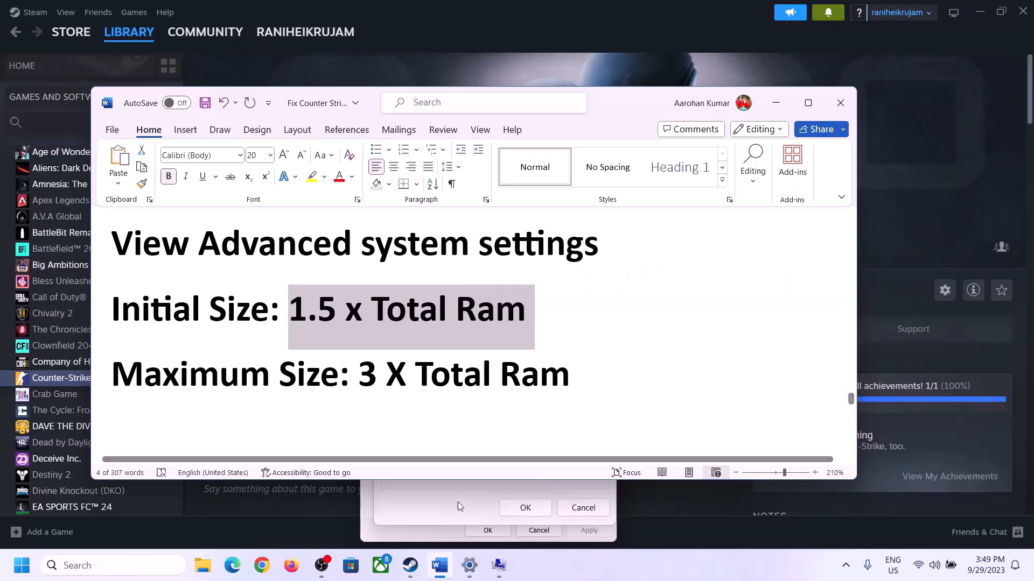
{"action": "left_click", "coordinate": [469, 566]}
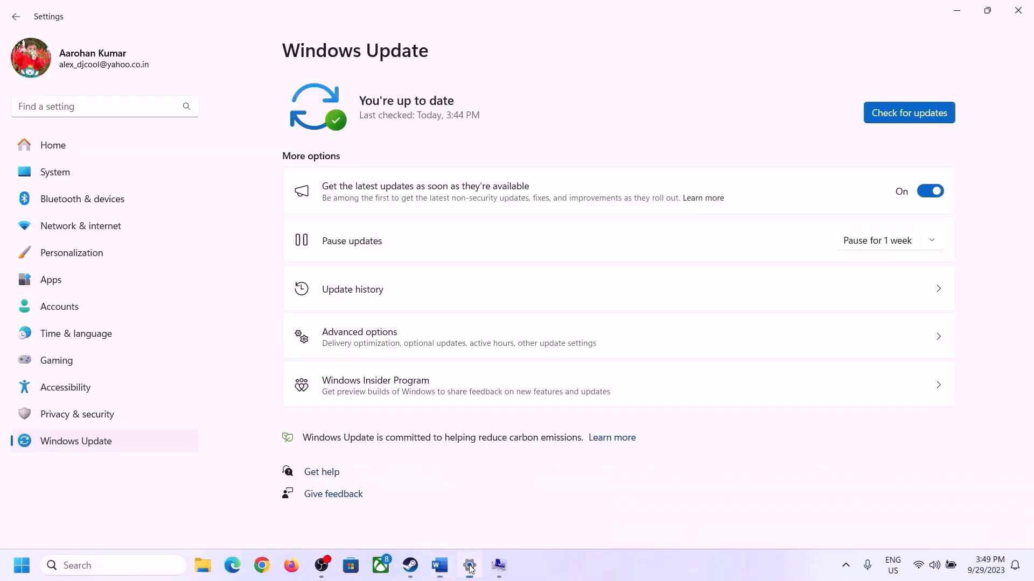
{"action": "left_click", "coordinate": [48, 180]}
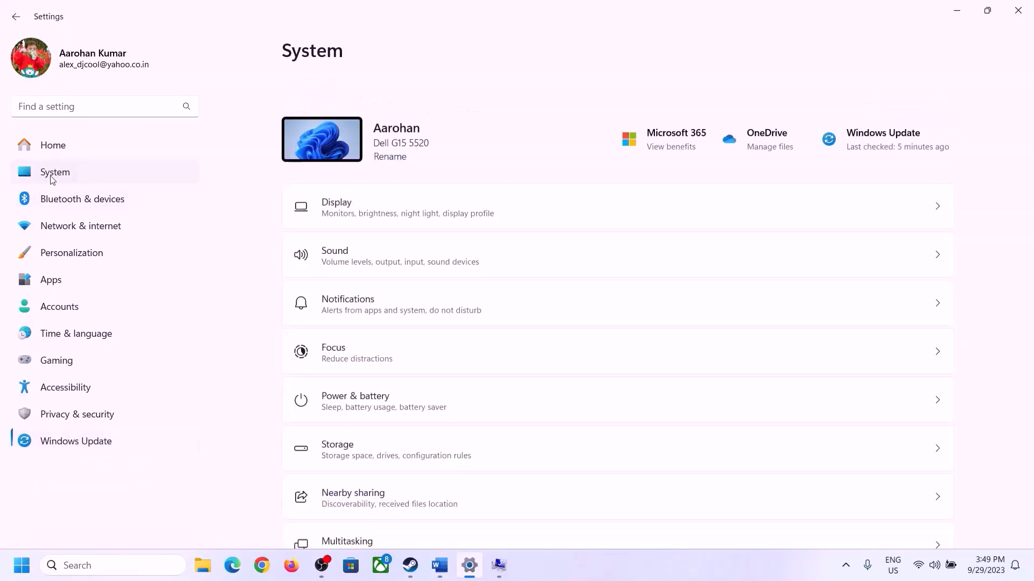
{"action": "scroll", "coordinate": [392, 339], "scroll_direction": "down", "scroll_amount": 8}
{"action": "left_click", "coordinate": [341, 510]}
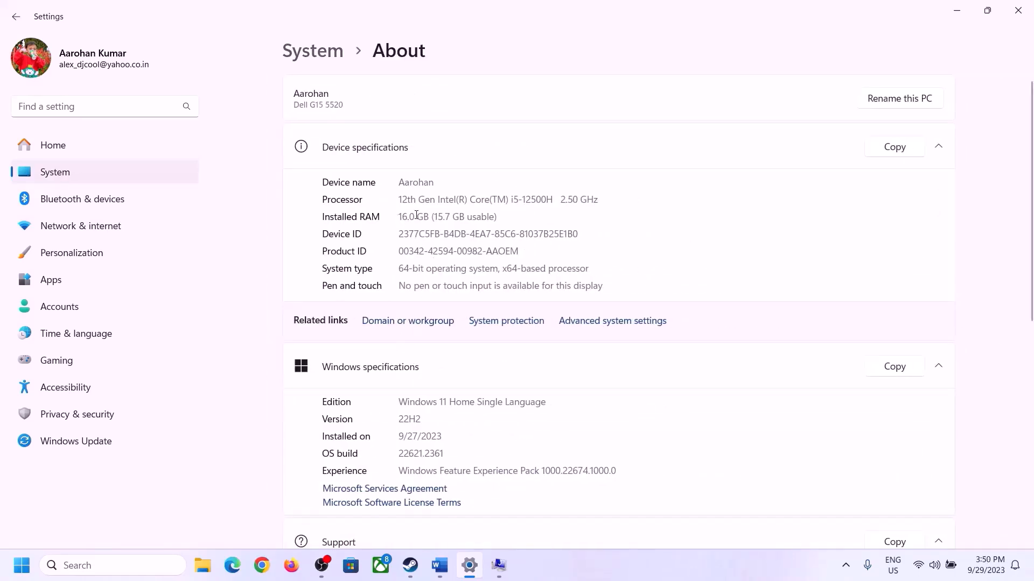
{"action": "left_click_drag", "start_coordinate": [406, 216], "coordinate": [394, 220]}
{"action": "left_click", "coordinate": [407, 216]}
{"action": "left_click_drag", "start_coordinate": [408, 210], "coordinate": [393, 211]}
Step: Launch Calculator with the Run command calc, place it beside the Virtual Memory dialog, and show it over the document's size formulas
{"action": "left_click", "coordinate": [499, 565]}
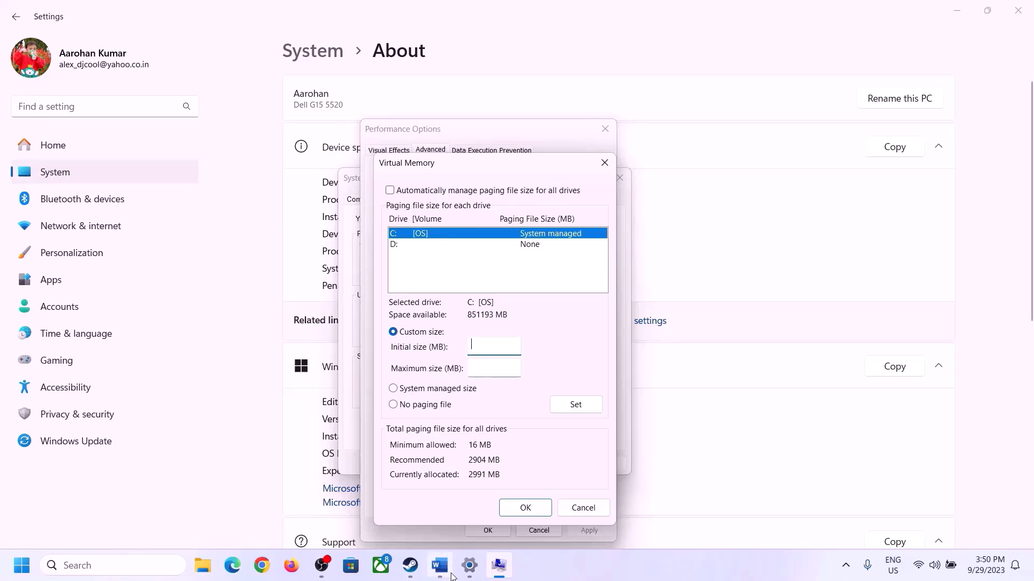
{"action": "key", "text": "super+r"}
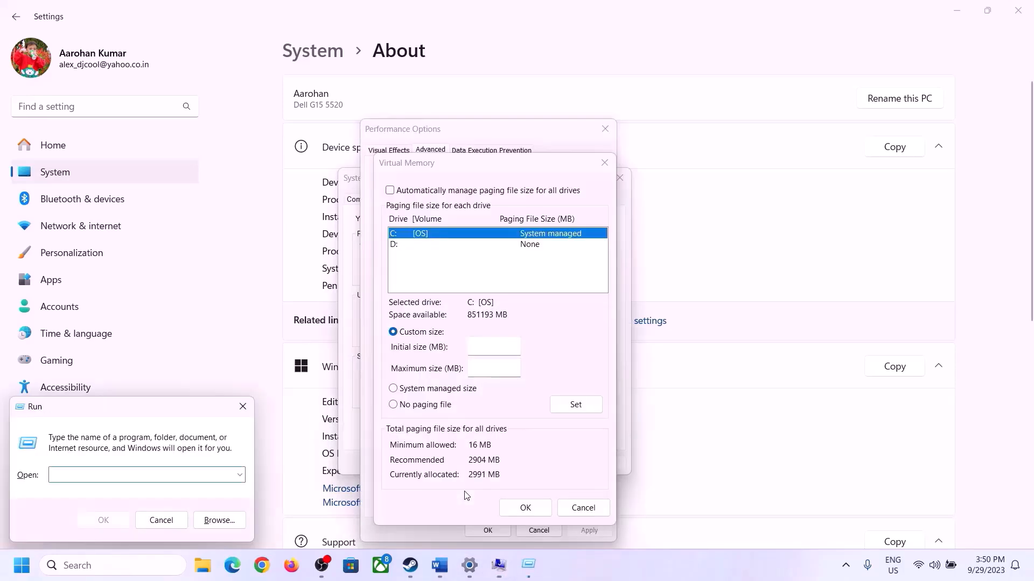
{"action": "type", "text": "ca"}
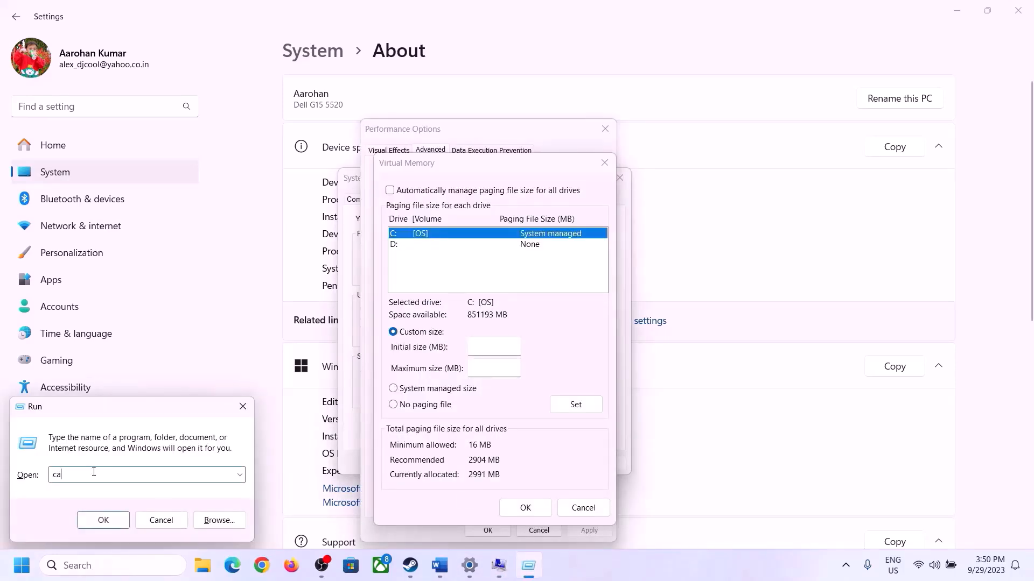
{"action": "type", "text": "lc"}
{"action": "left_click", "coordinate": [103, 520]}
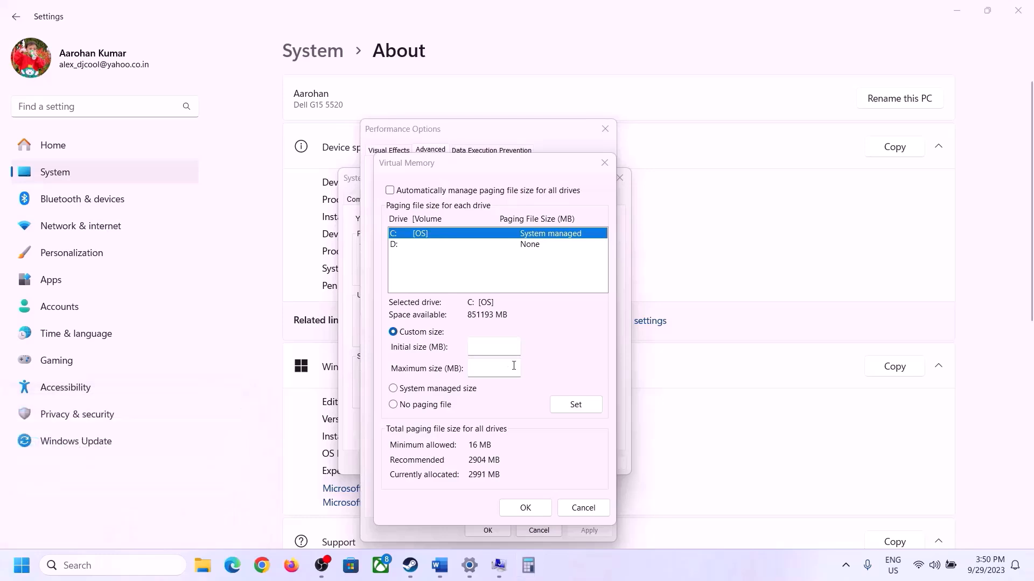
{"action": "left_click_drag", "start_coordinate": [129, 20], "coordinate": [755, 177]}
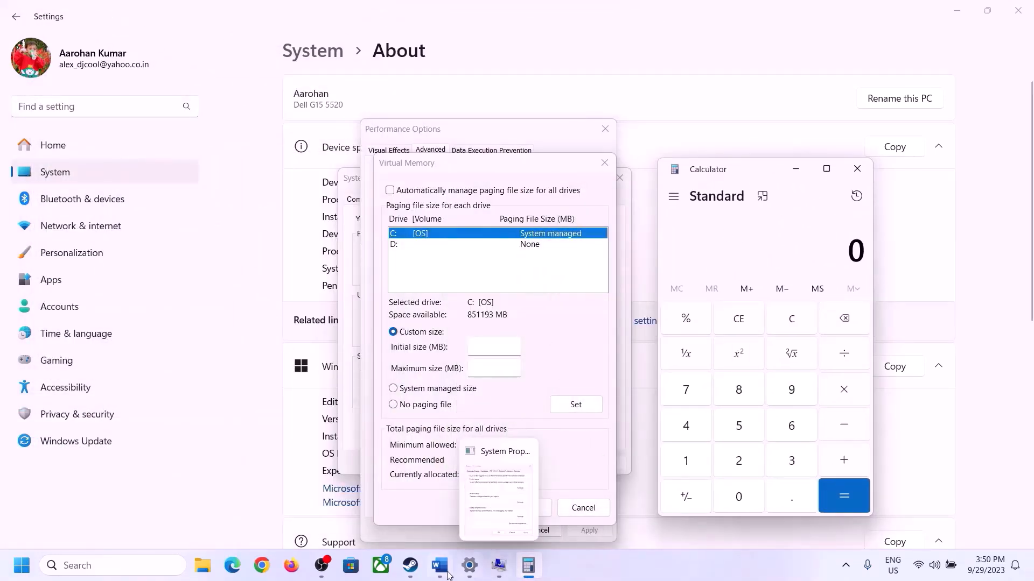
{"action": "left_click", "coordinate": [401, 508]}
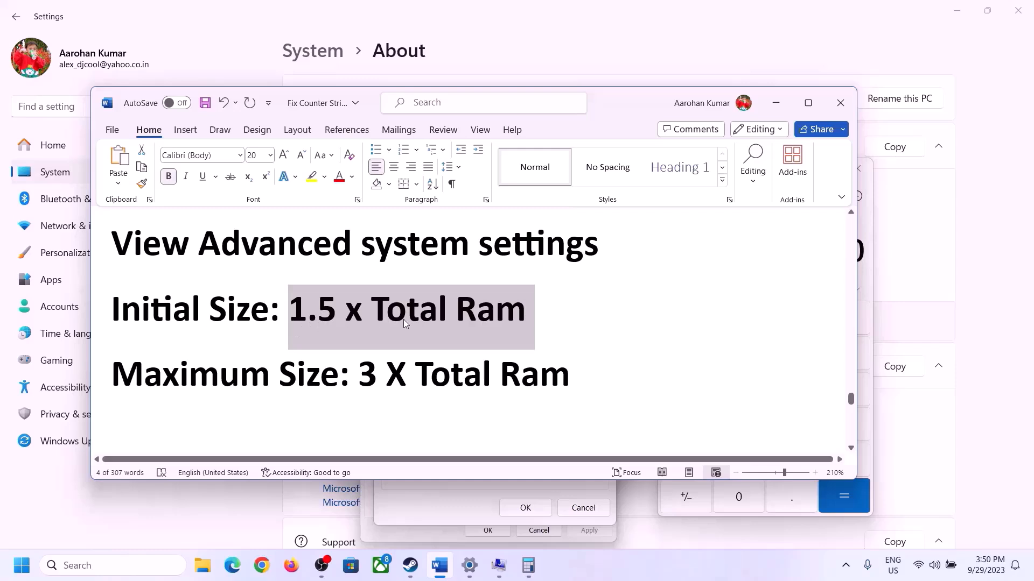
{"action": "left_click", "coordinate": [528, 565]}
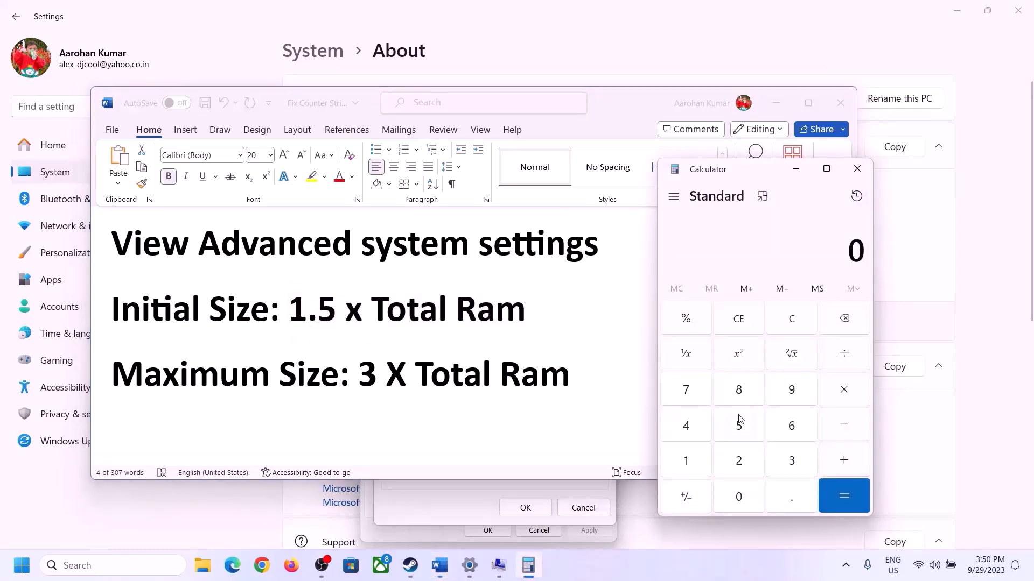
Step: Convert the installed RAM to megabytes in Calculator by multiplying 16 by 1024
{"action": "left_click", "coordinate": [685, 461]}
{"action": "left_click", "coordinate": [788, 434]}
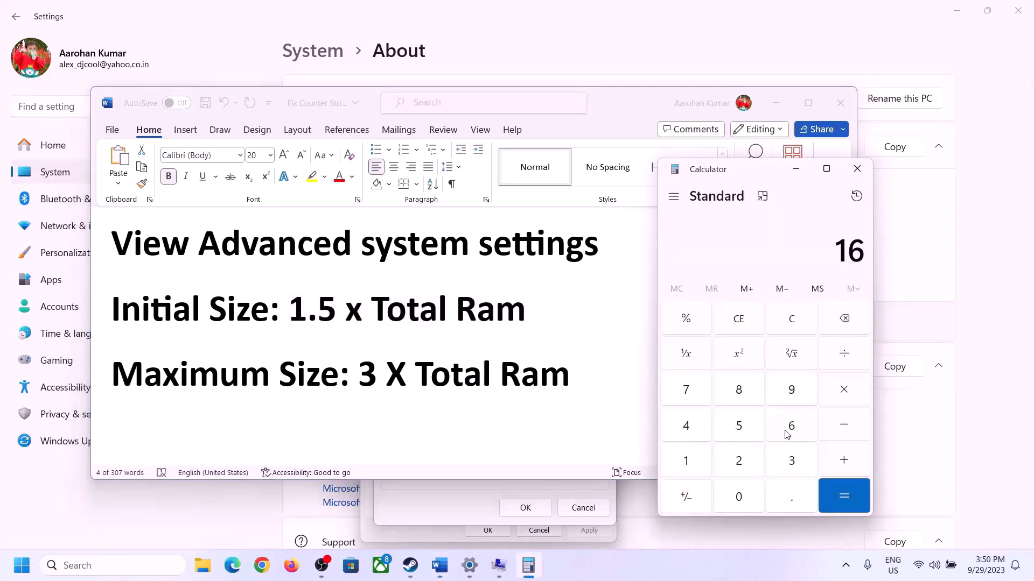
{"action": "left_click", "coordinate": [792, 326]}
{"action": "left_click", "coordinate": [693, 461]}
{"action": "left_click", "coordinate": [776, 434]}
{"action": "left_click", "coordinate": [842, 399]}
{"action": "left_click", "coordinate": [685, 463]}
{"action": "left_click", "coordinate": [739, 499]}
{"action": "left_click", "coordinate": [740, 463]}
{"action": "left_click", "coordinate": [691, 429]}
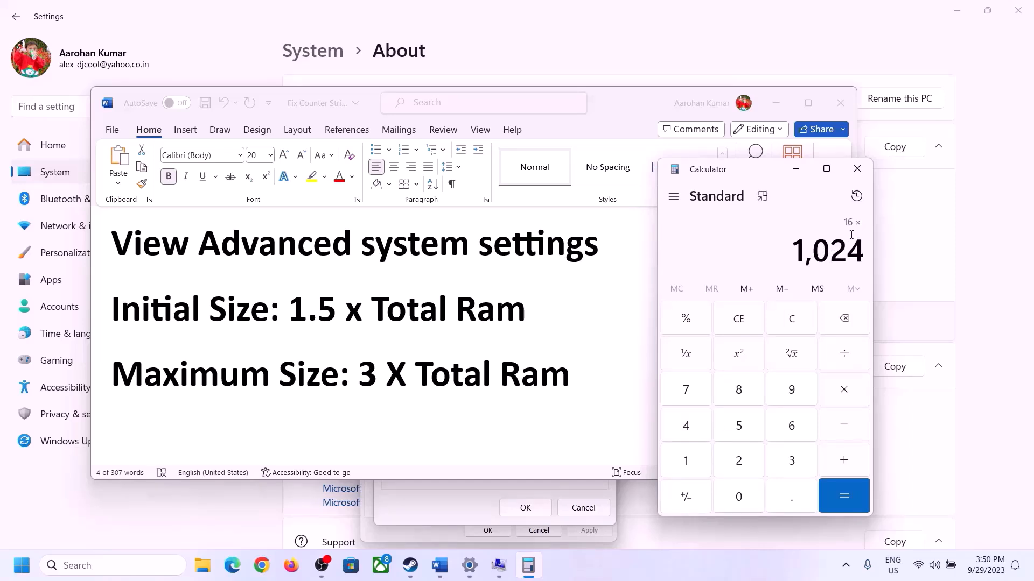
{"action": "left_click", "coordinate": [843, 496]}
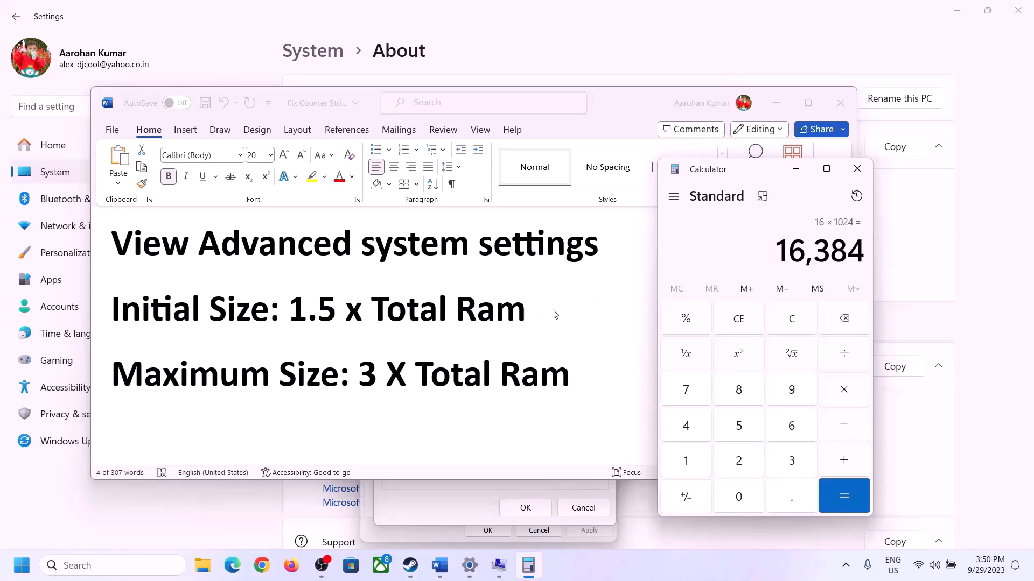
Step: Multiply the converted RAM amount by 1.5 to work out the initial paging file size
{"action": "left_click", "coordinate": [846, 393]}
{"action": "left_click", "coordinate": [690, 462]}
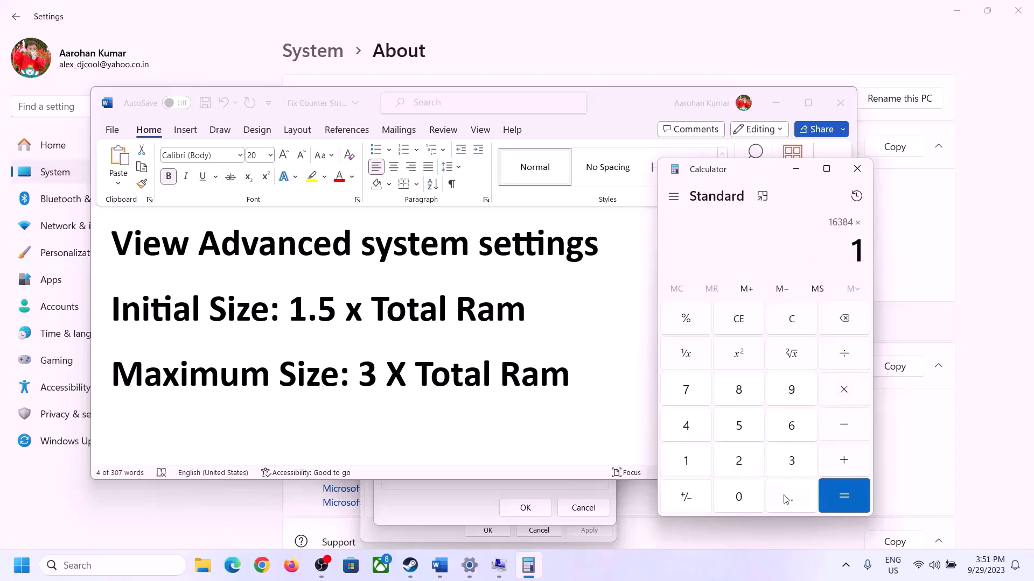
{"action": "left_click", "coordinate": [787, 498]}
{"action": "left_click", "coordinate": [738, 426]}
{"action": "left_click", "coordinate": [842, 494]}
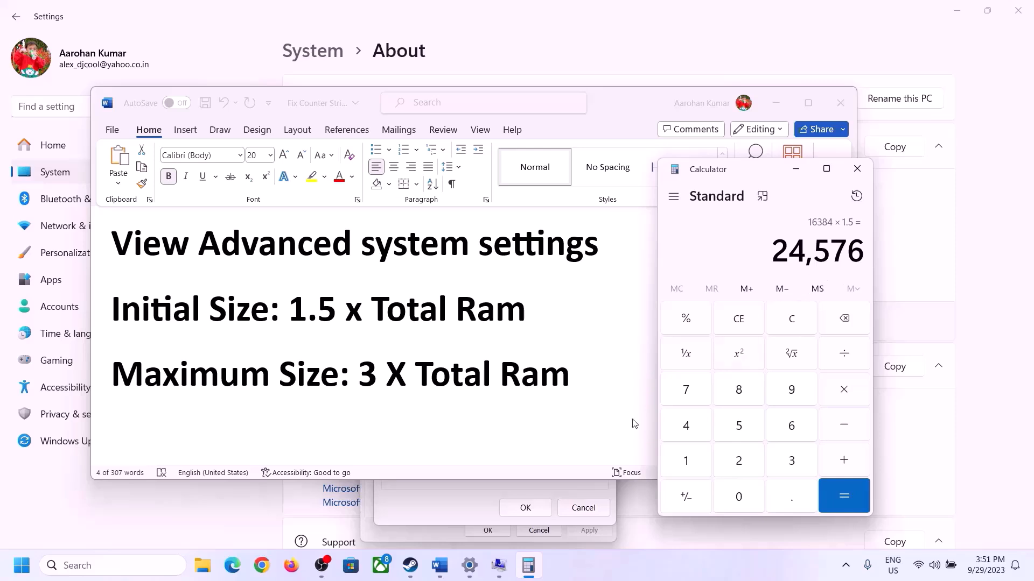
Step: Set the custom initial size of drive C:'s paging file to 24576 MB in the Virtual Memory dialog
{"action": "left_click", "coordinate": [473, 490]}
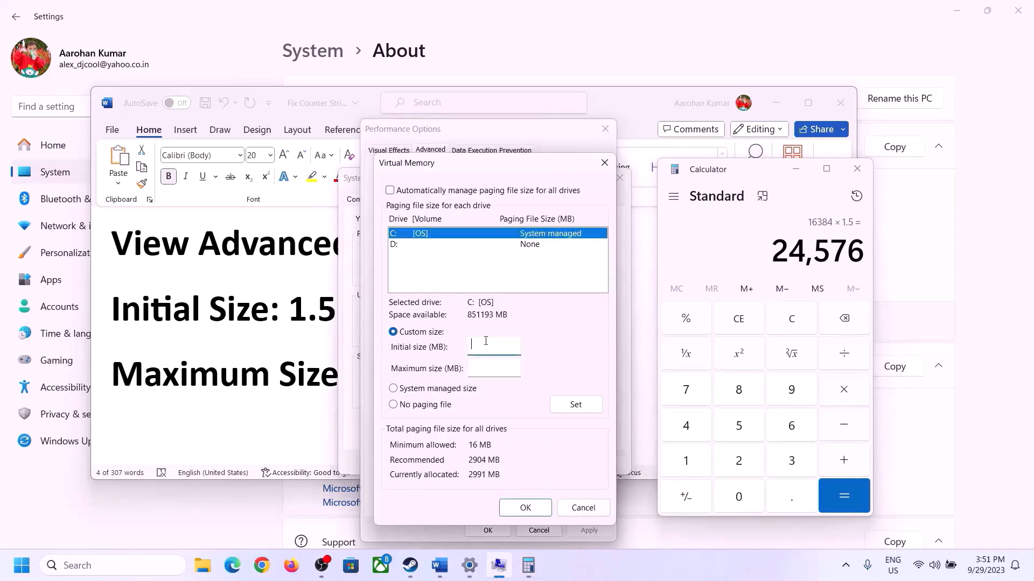
{"action": "type", "text": "24576"}
{"action": "left_click", "coordinate": [517, 368]}
Step: Review the document's maximum size formula, clear Calculator, and recheck the installed RAM in the device specifications
{"action": "left_click", "coordinate": [311, 377]}
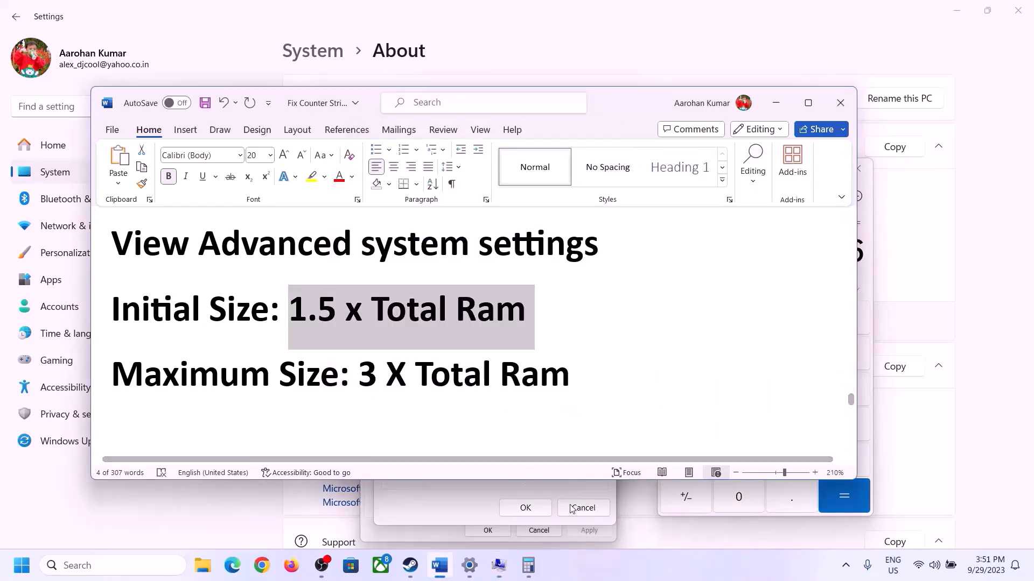
{"action": "left_click", "coordinate": [869, 280]}
{"action": "left_click", "coordinate": [791, 326]}
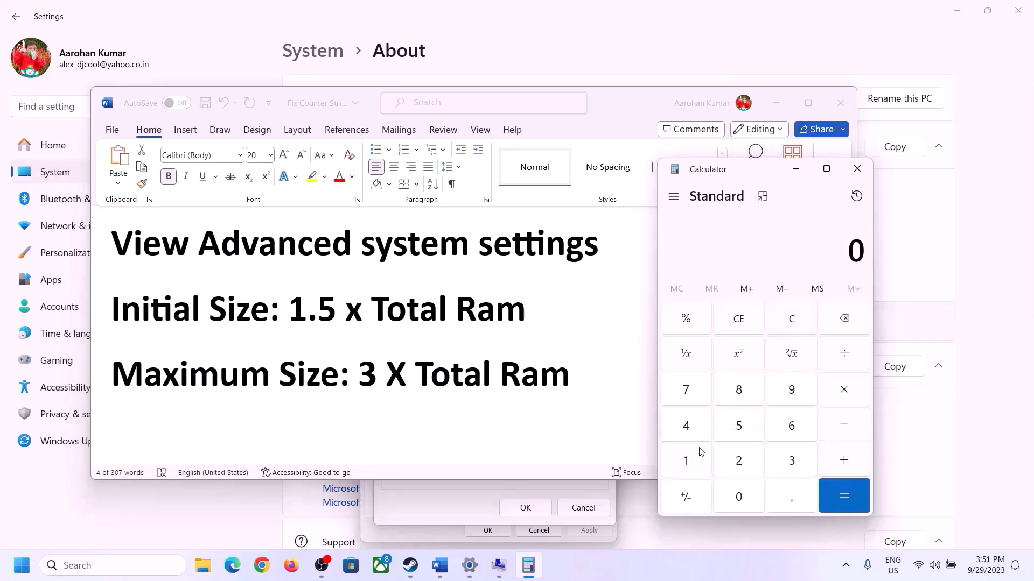
{"action": "left_click", "coordinate": [469, 565]}
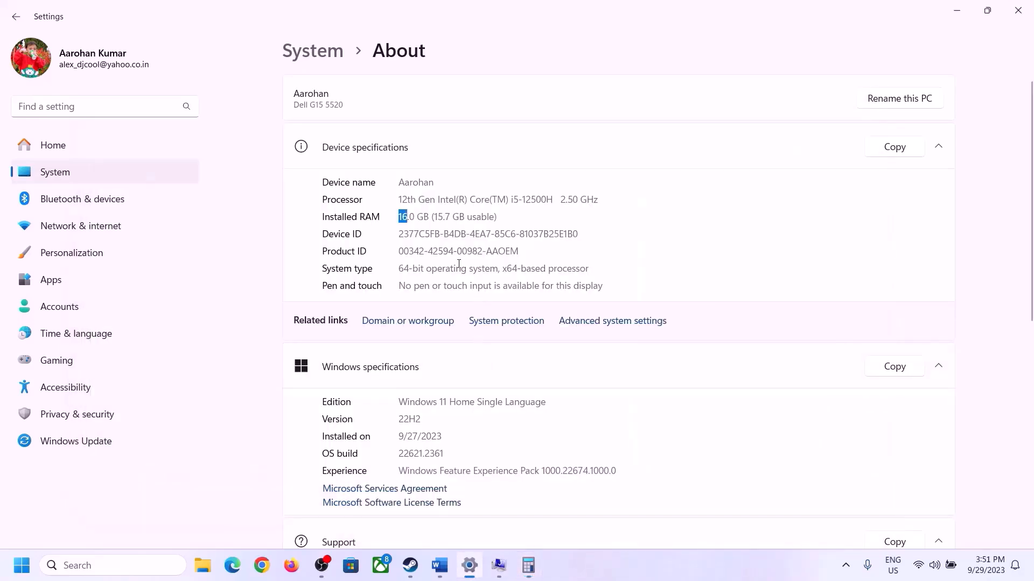
{"action": "left_click", "coordinate": [528, 566]}
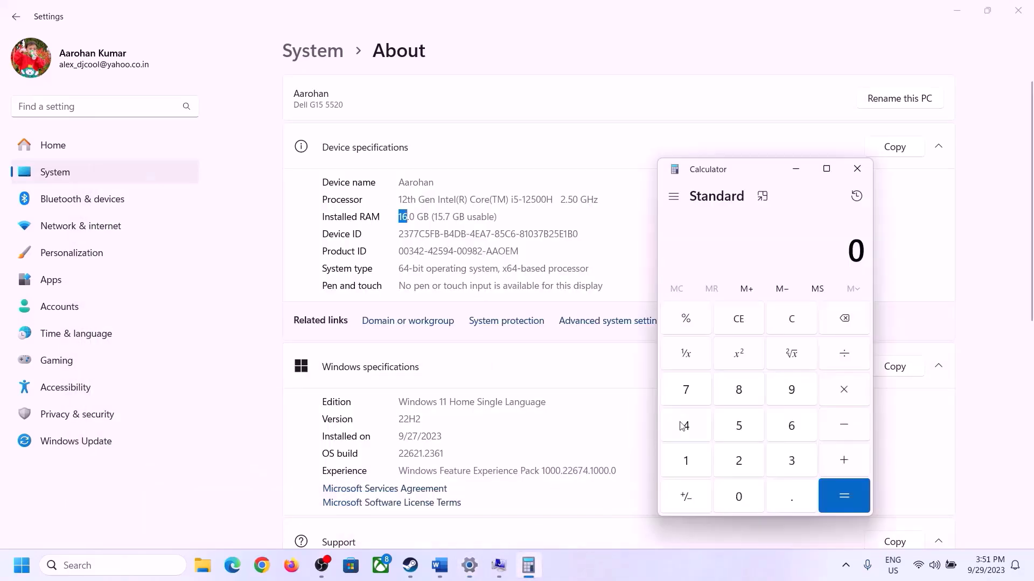
Step: Calculate 16 × 1024 again as the base for the maximum paging file size
{"action": "left_click", "coordinate": [695, 459]}
{"action": "left_click", "coordinate": [784, 428]}
{"action": "left_click", "coordinate": [838, 389]}
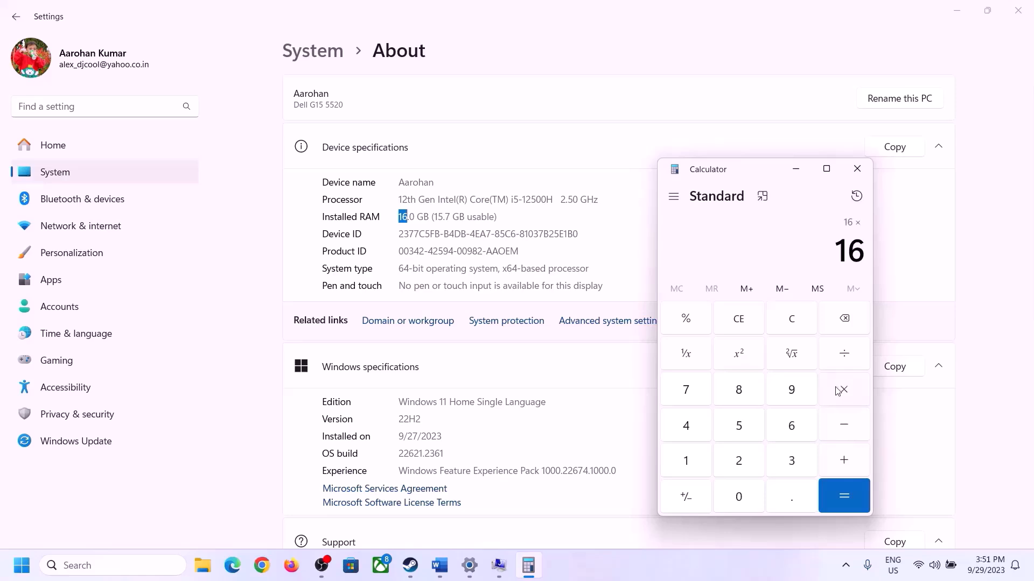
{"action": "left_click", "coordinate": [693, 456]}
{"action": "left_click", "coordinate": [730, 491]}
{"action": "left_click", "coordinate": [739, 459]}
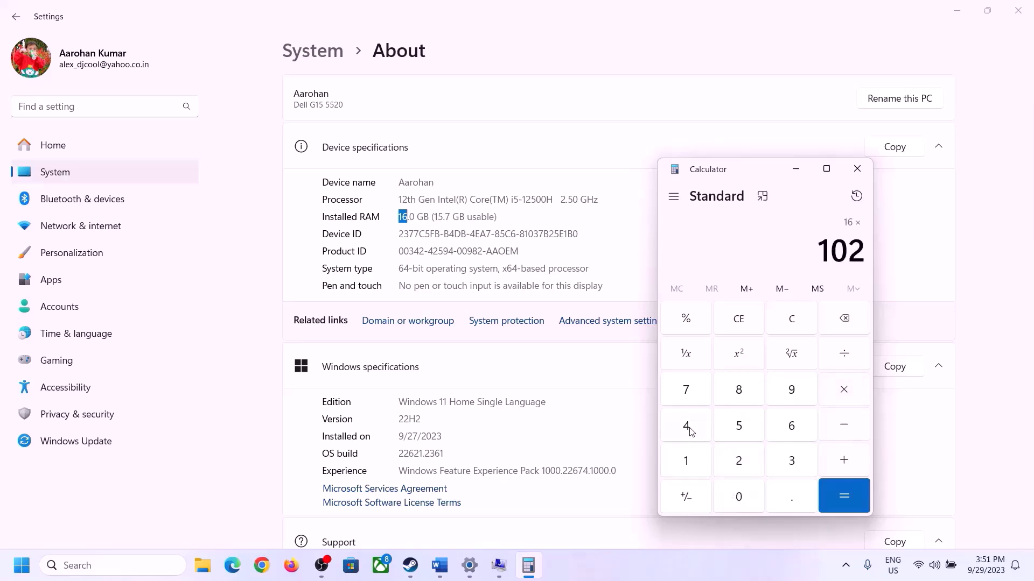
{"action": "left_click", "coordinate": [689, 429]}
{"action": "left_click", "coordinate": [835, 503]}
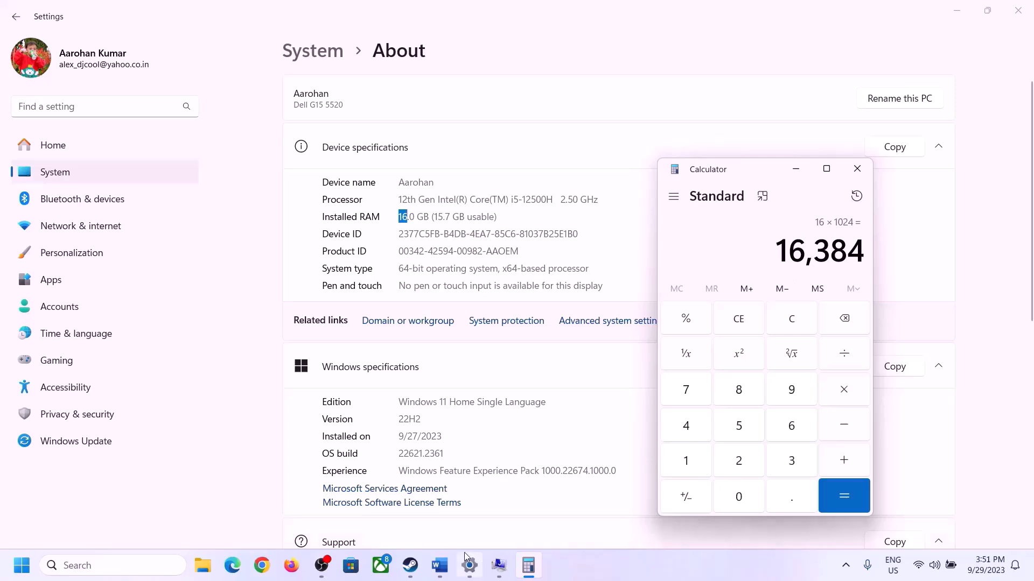
Step: Check the document's maximum size formula and multiply the 16,384 MB RAM figure by 3 in Calculator
{"action": "left_click", "coordinate": [440, 565]}
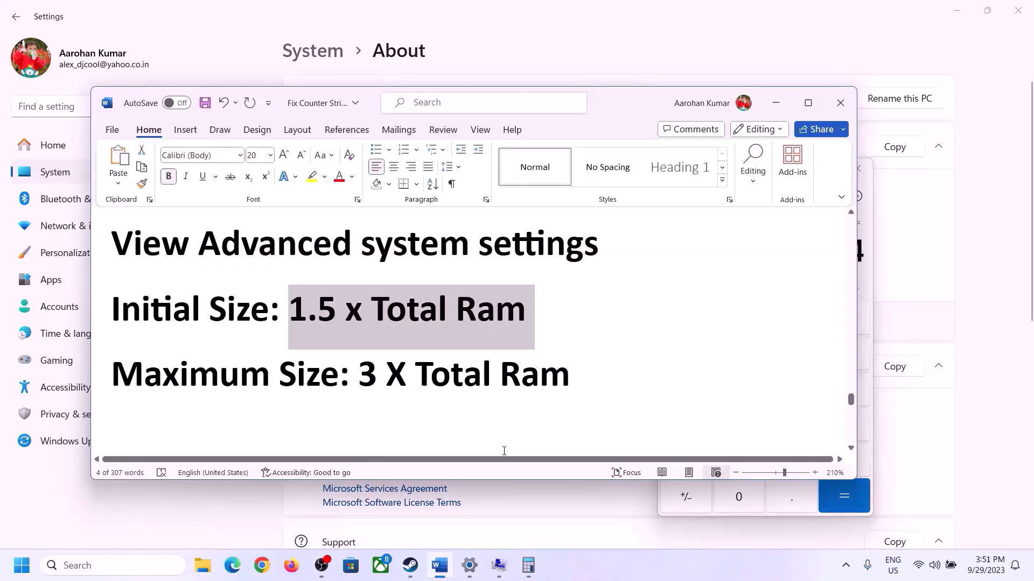
{"action": "left_click", "coordinate": [528, 565]}
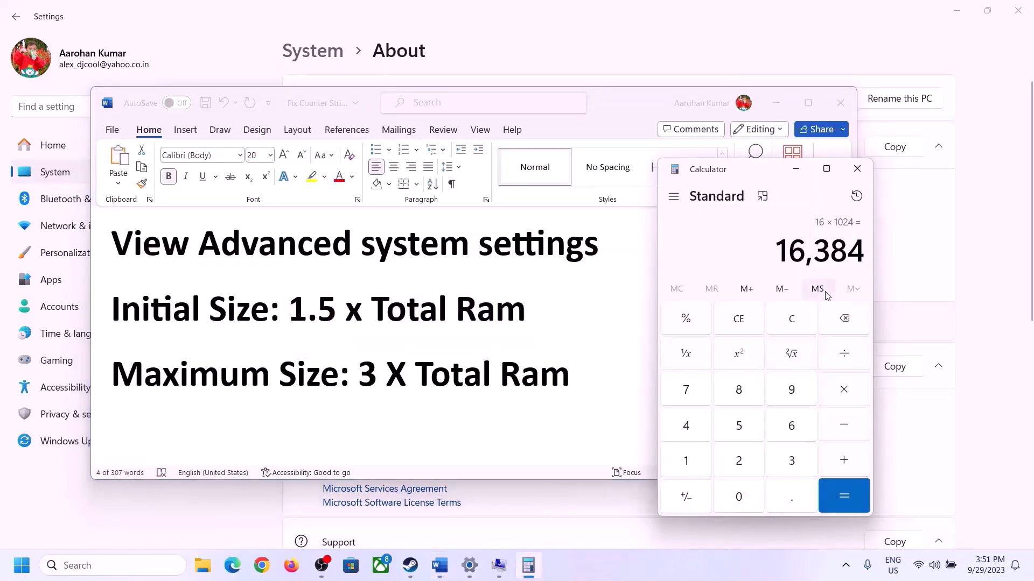
{"action": "left_click", "coordinate": [843, 397]}
{"action": "left_click", "coordinate": [775, 464]}
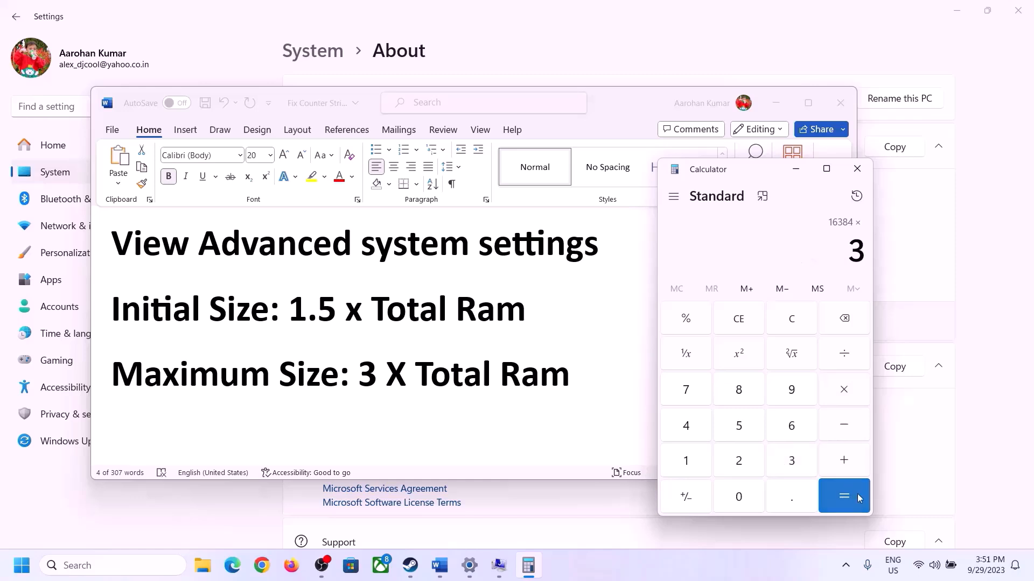
{"action": "left_click", "coordinate": [856, 495]}
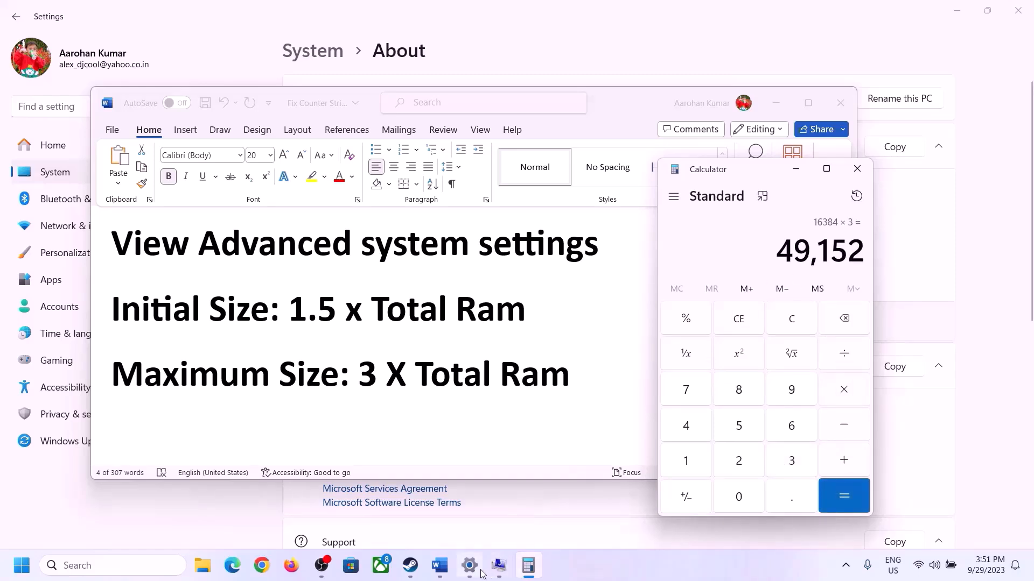
Step: Set drive C:'s maximum paging file size to 49152 MB, apply the custom size, and acknowledge the restart notice
{"action": "left_click", "coordinate": [499, 571]}
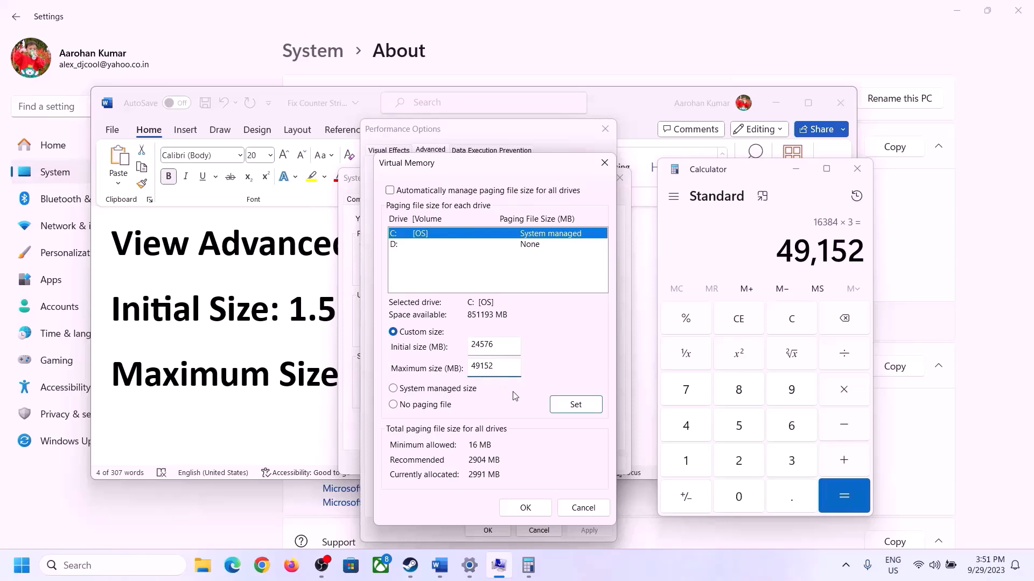
{"action": "left_click", "coordinate": [576, 406]}
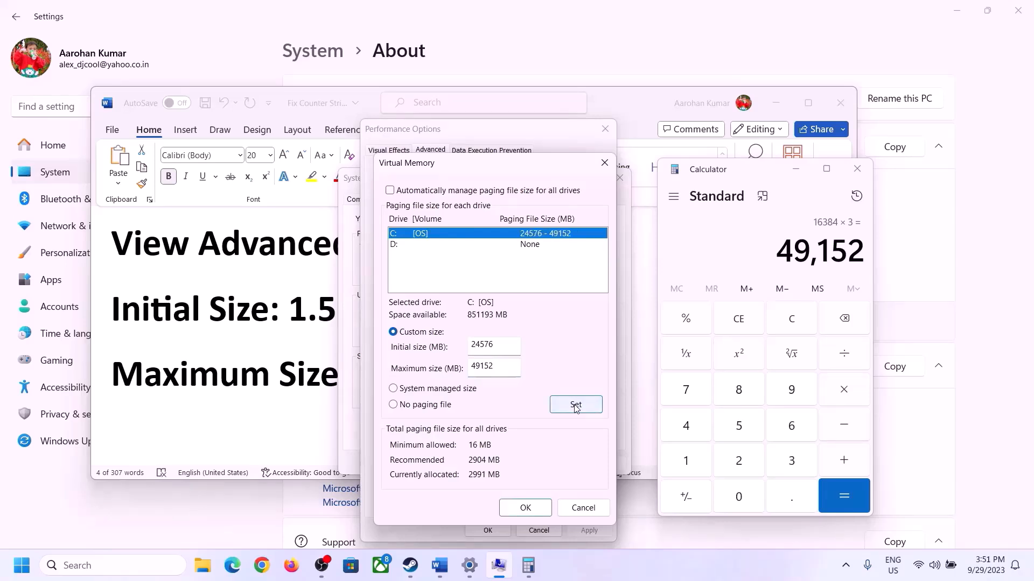
{"action": "left_click", "coordinate": [526, 509]}
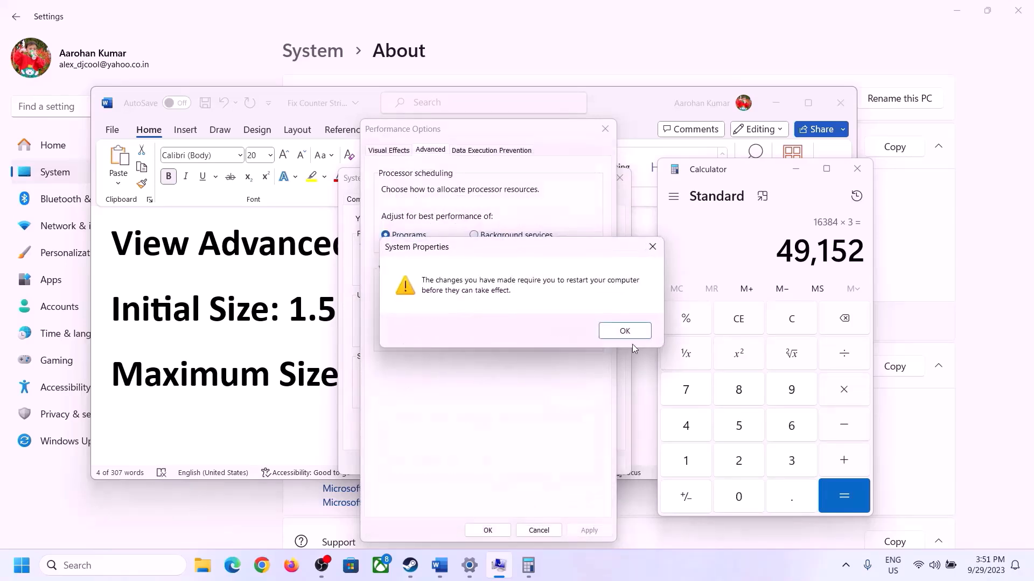
{"action": "left_click", "coordinate": [630, 336]}
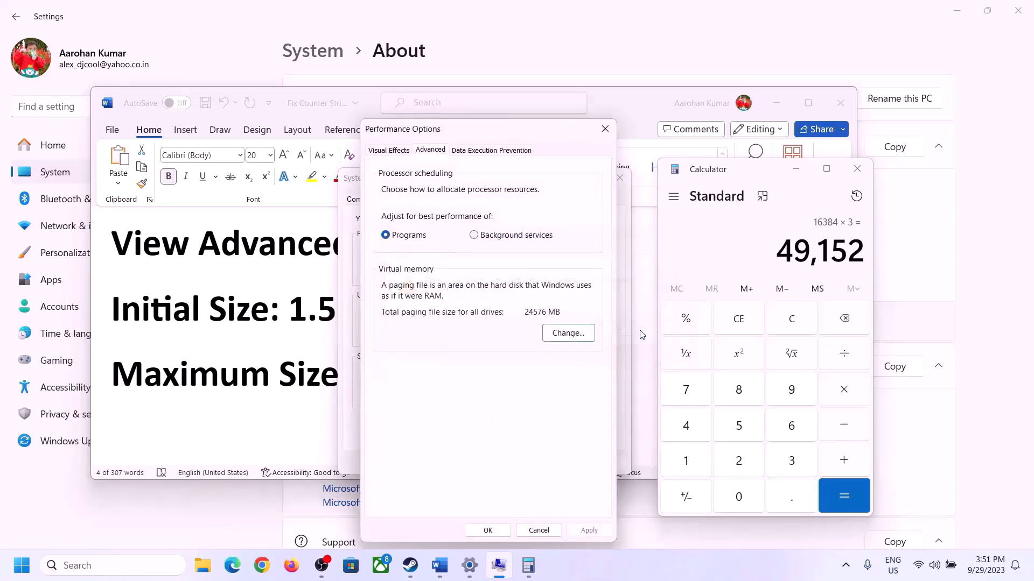
Step: Accept the Performance Options and System Properties dialogs and dismiss the restart prompt without restarting
{"action": "left_click", "coordinate": [491, 532]}
{"action": "left_click", "coordinate": [491, 462]}
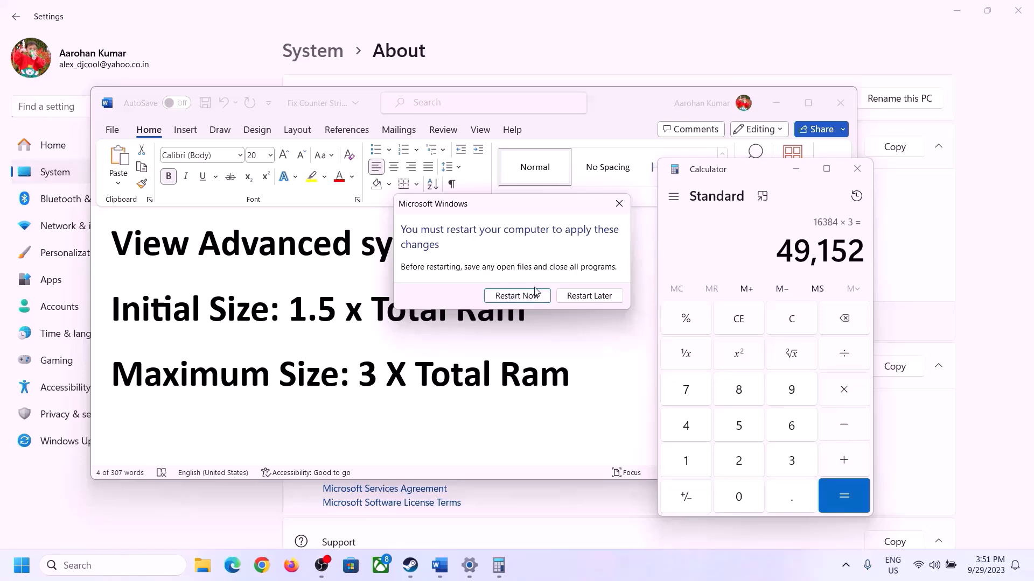
{"action": "left_click", "coordinate": [619, 204]}
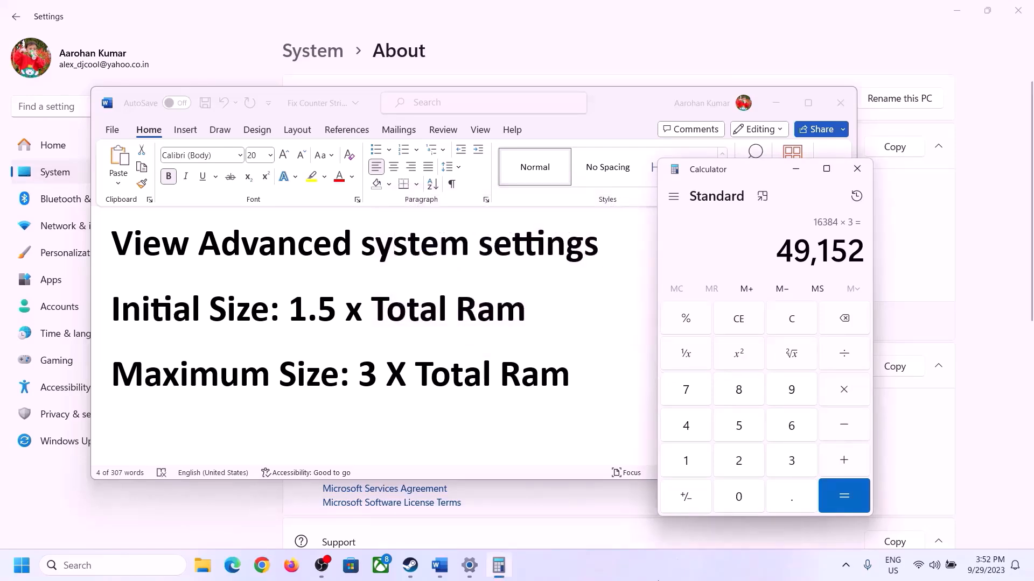
Step: Review Step 11 in the troubleshooting document, about updating the BIOS
{"action": "left_click", "coordinate": [658, 580]}
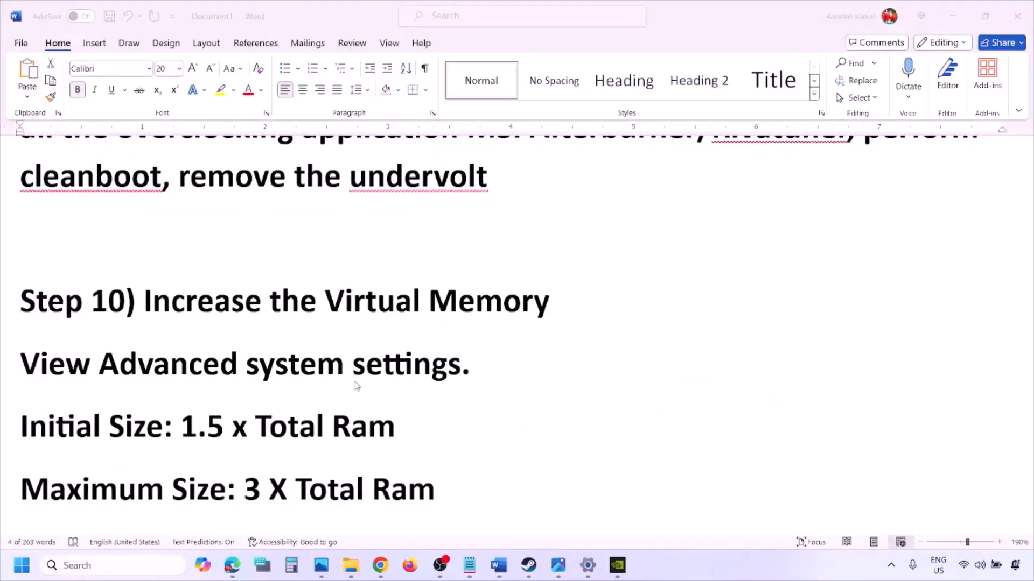
{"action": "scroll", "coordinate": [357, 388], "scroll_direction": "down", "scroll_amount": 3}
{"action": "left_click", "coordinate": [143, 396]}
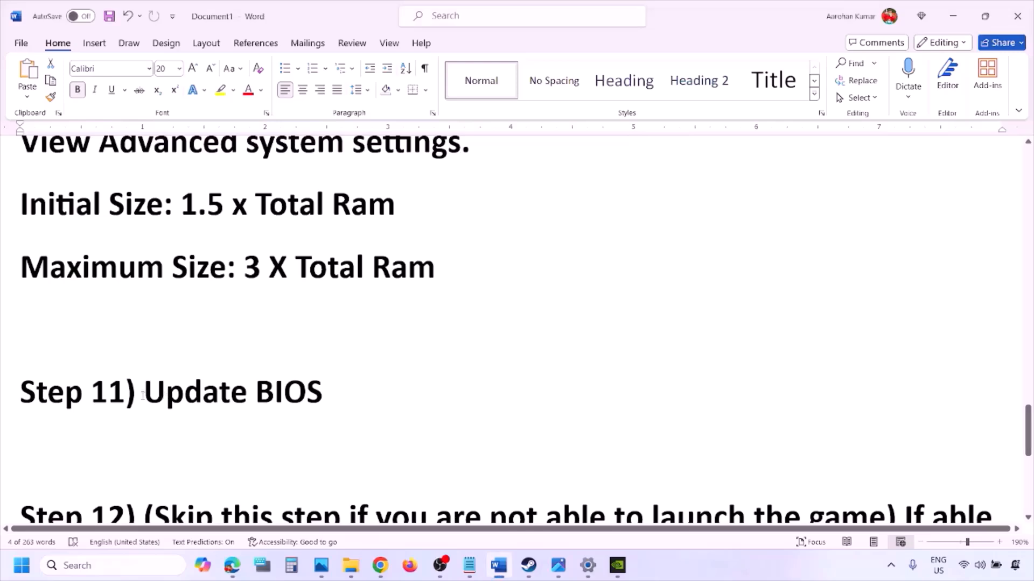
{"action": "left_click_drag", "start_coordinate": [143, 393], "coordinate": [346, 389]}
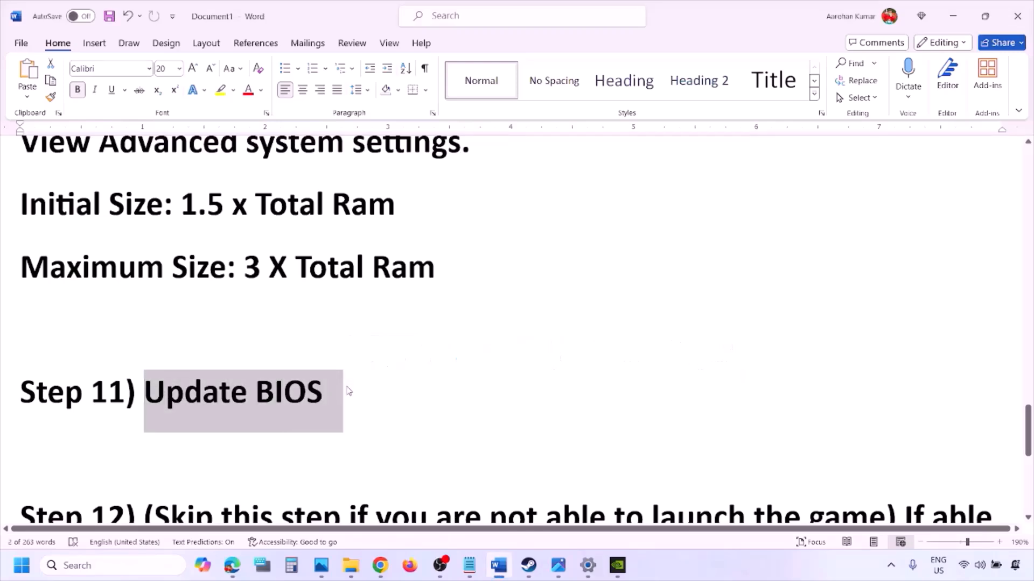
{"action": "left_click", "coordinate": [347, 392]}
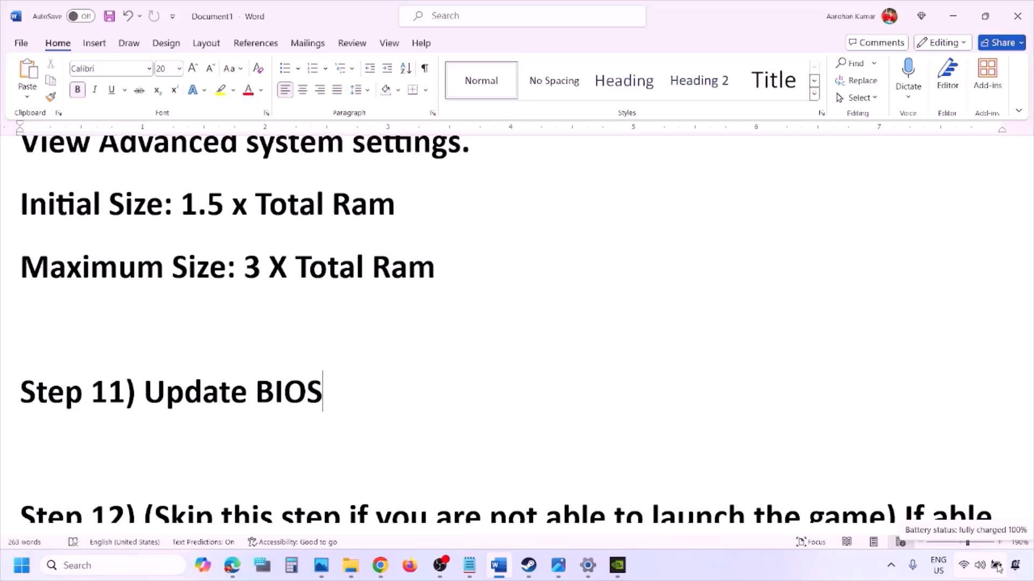
{"action": "left_click", "coordinate": [807, 562]}
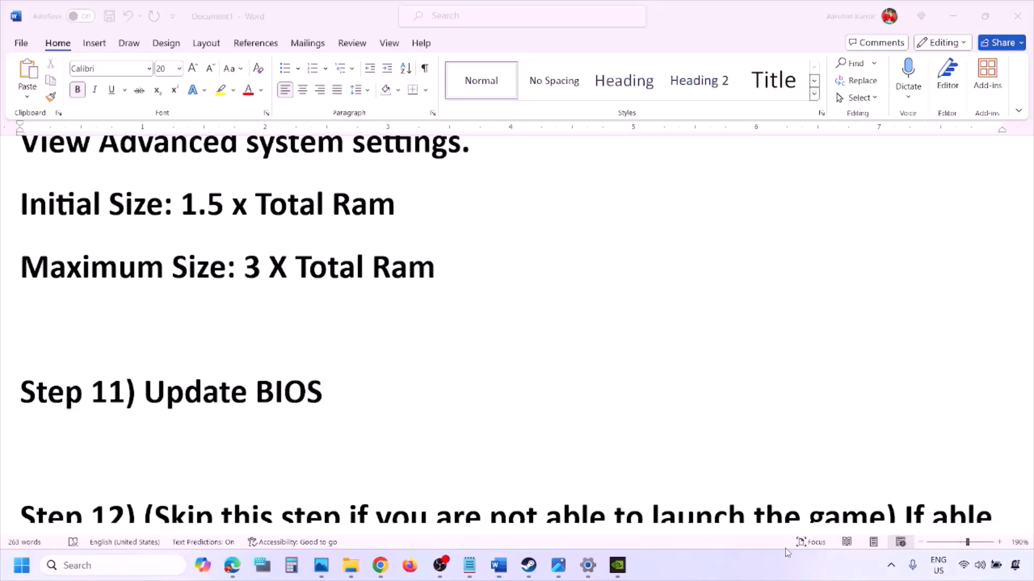
Step: Review Step 12 in the document, highlighting the advice on Windowed mode, lower video settings, and the graphics preset
{"action": "scroll", "coordinate": [453, 417], "scroll_direction": "down", "scroll_amount": 3}
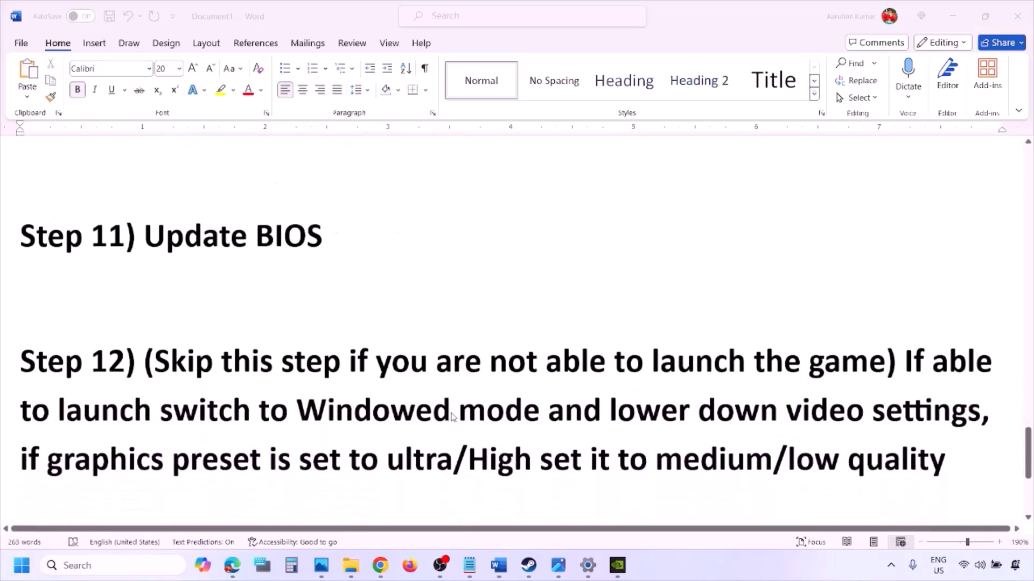
{"action": "left_click", "coordinate": [204, 342]}
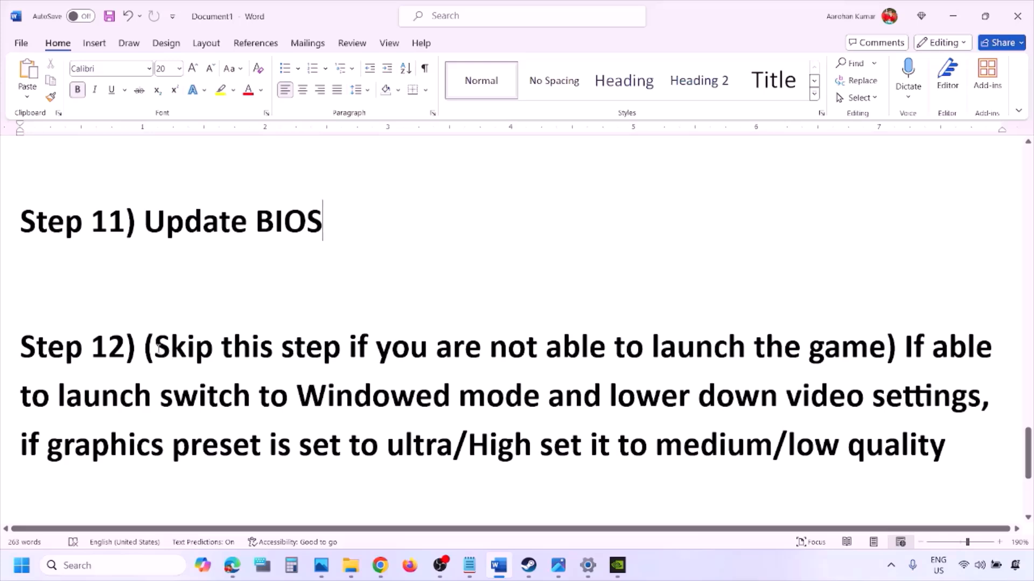
{"action": "left_click_drag", "start_coordinate": [156, 347], "coordinate": [985, 398]}
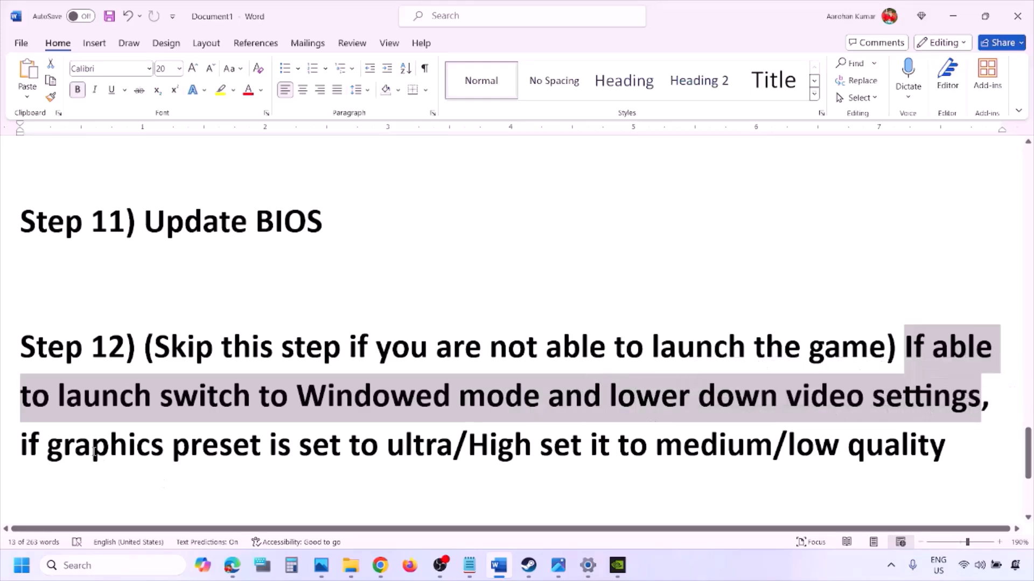
{"action": "left_click_drag", "start_coordinate": [57, 446], "coordinate": [564, 458]}
{"action": "left_click", "coordinate": [628, 448]}
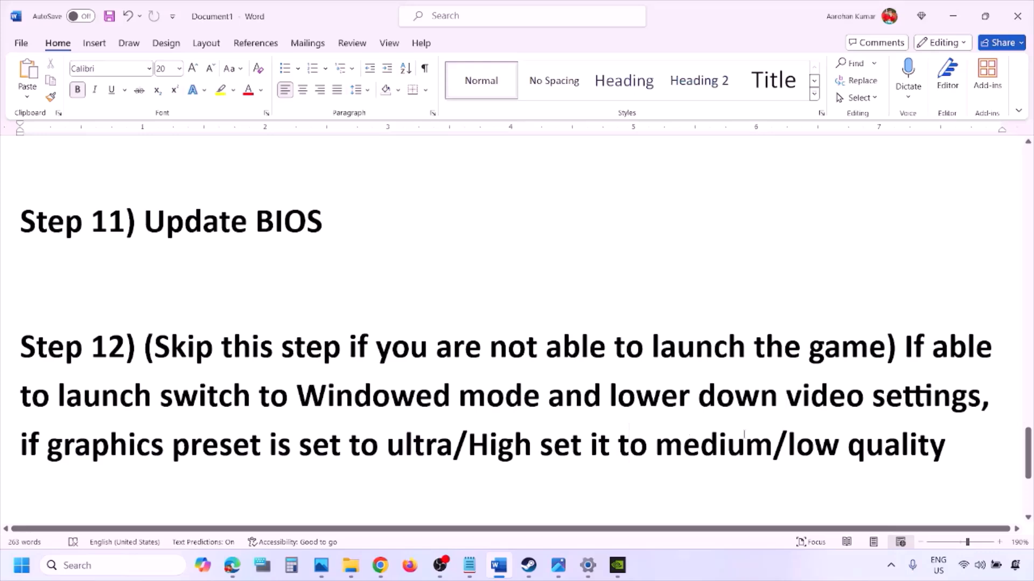
{"action": "left_click_drag", "start_coordinate": [745, 434], "coordinate": [872, 437]}
{"action": "left_click", "coordinate": [488, 397]}
{"action": "left_click_drag", "start_coordinate": [311, 349], "coordinate": [639, 447]}
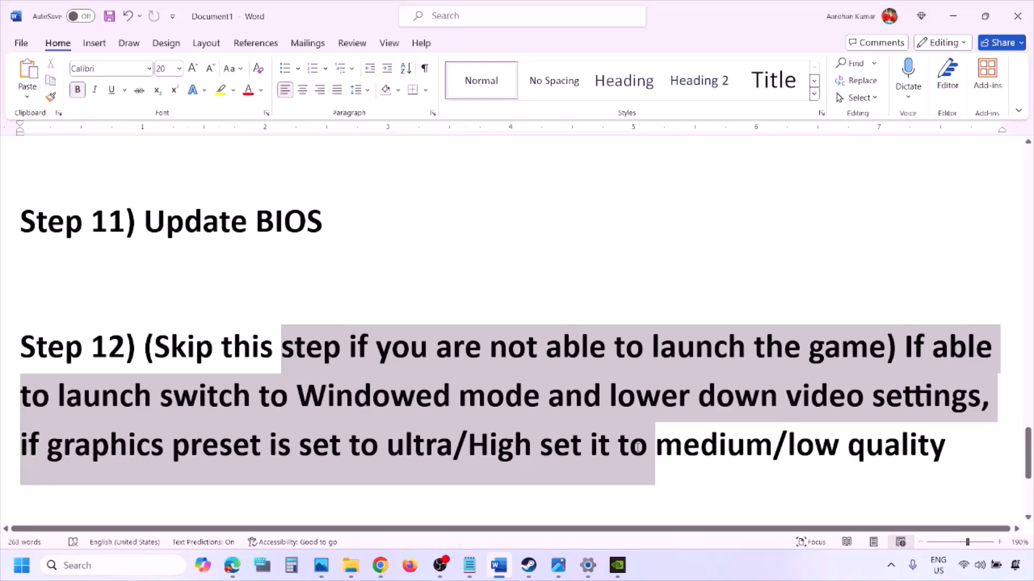
{"action": "left_click", "coordinate": [689, 560]}
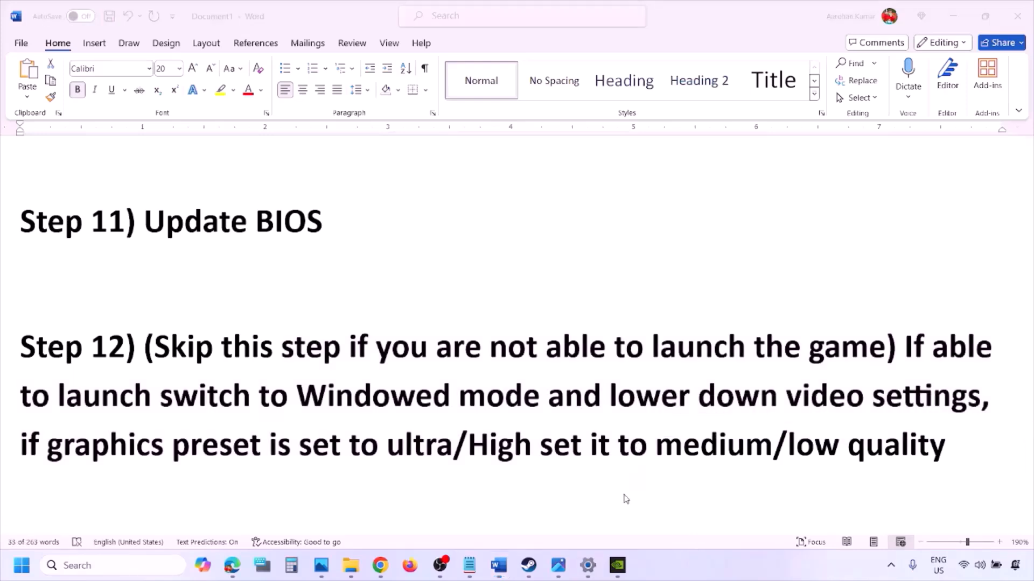
Step: Review Step 13 in the document, highlighting the instructions for uninstalling the game, deleting its folder, and reinstalling to C Drive or another SSD
{"action": "scroll", "coordinate": [491, 440], "scroll_direction": "down", "scroll_amount": 3}
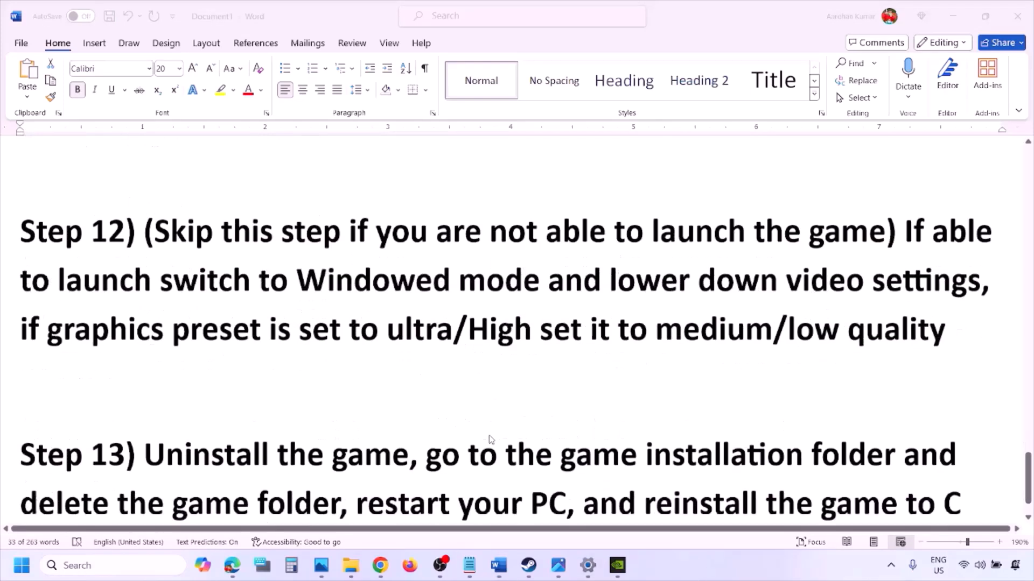
{"action": "scroll", "coordinate": [491, 439], "scroll_direction": "down", "scroll_amount": 3}
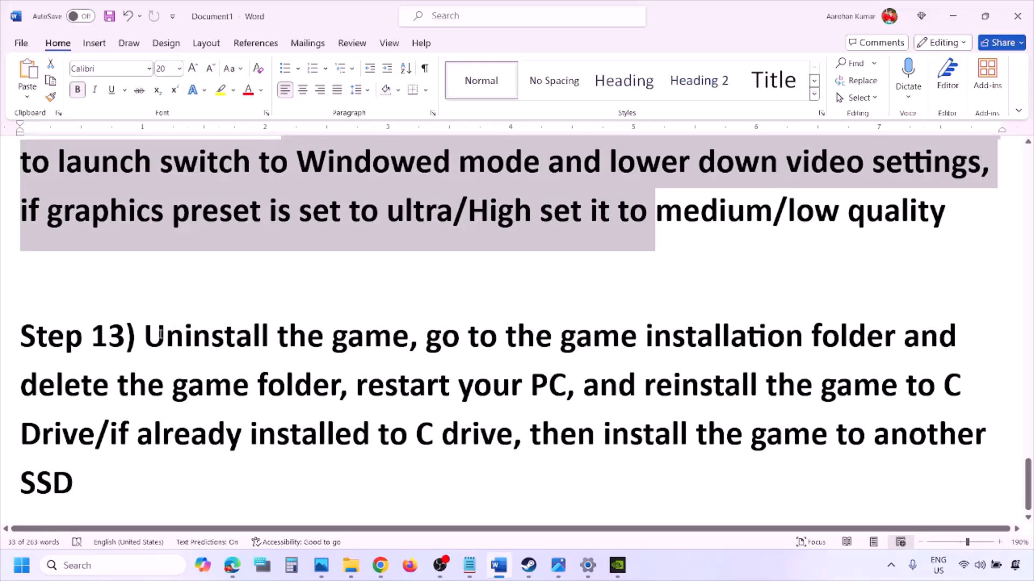
{"action": "left_click_drag", "start_coordinate": [153, 333], "coordinate": [451, 385]}
{"action": "left_click", "coordinate": [451, 385]}
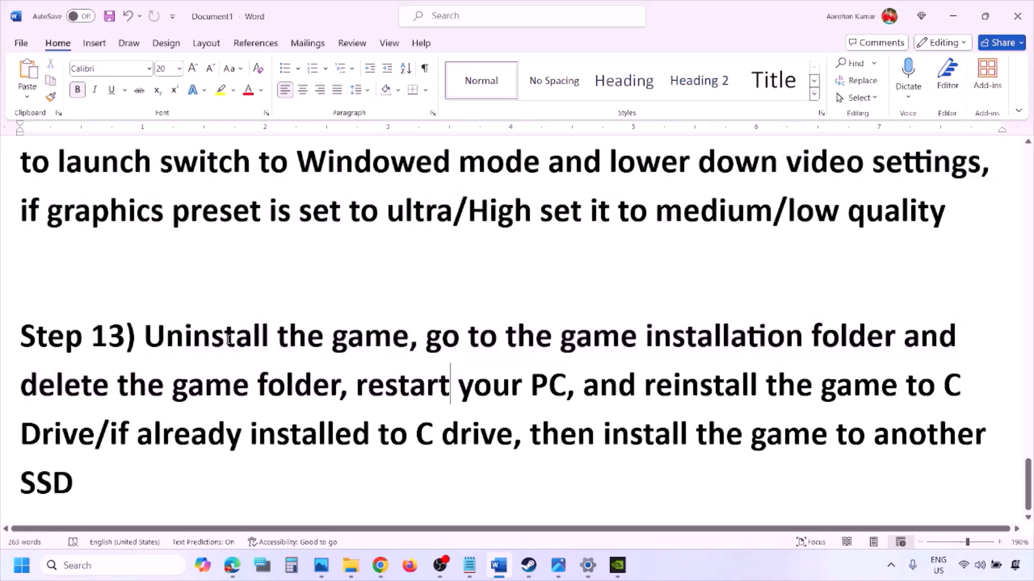
{"action": "left_click_drag", "start_coordinate": [160, 339], "coordinate": [464, 392]}
{"action": "left_click_drag", "start_coordinate": [629, 395], "coordinate": [95, 423]}
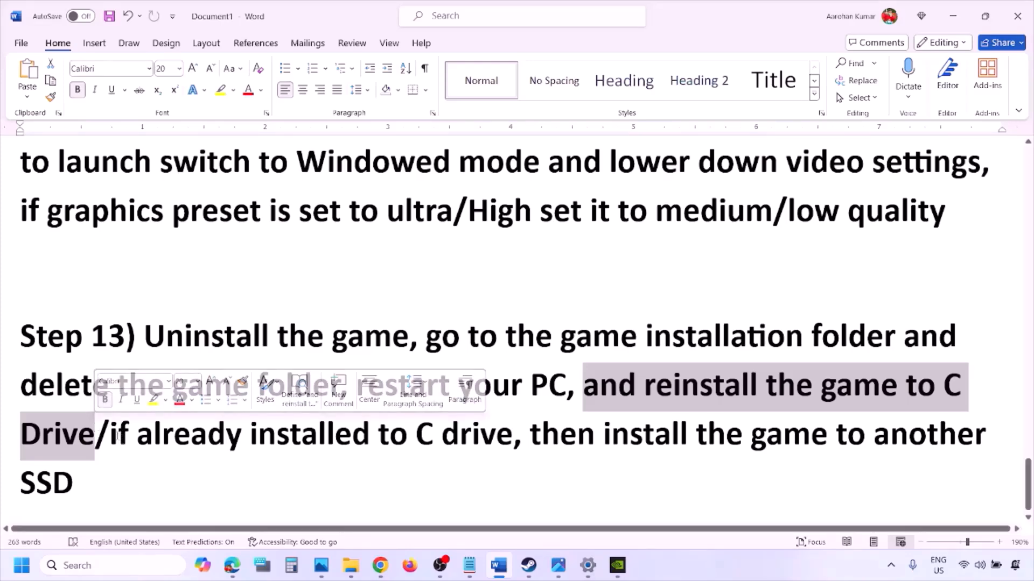
{"action": "left_click_drag", "start_coordinate": [110, 435], "coordinate": [483, 436]}
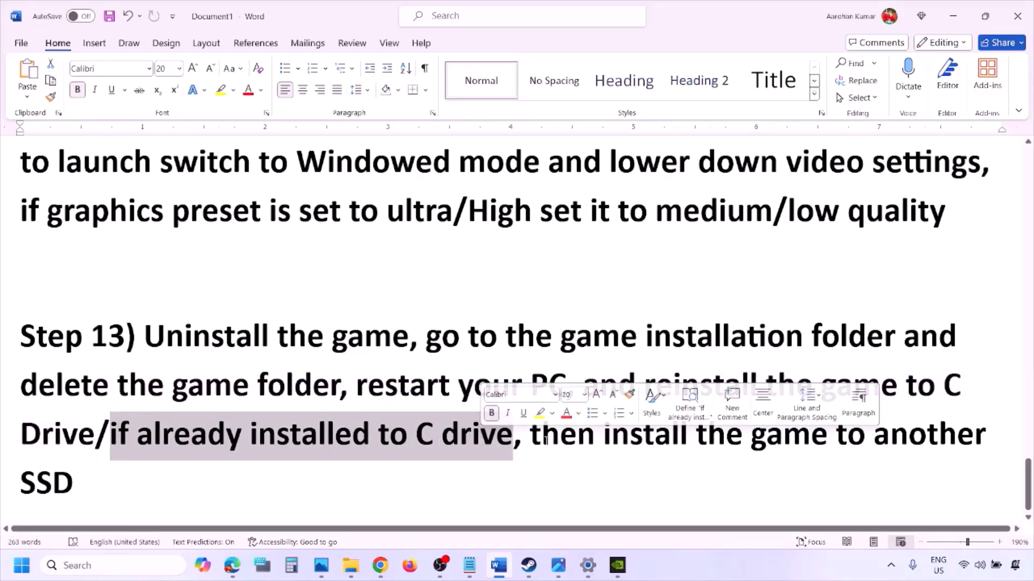
{"action": "left_click_drag", "start_coordinate": [586, 435], "coordinate": [167, 477]}
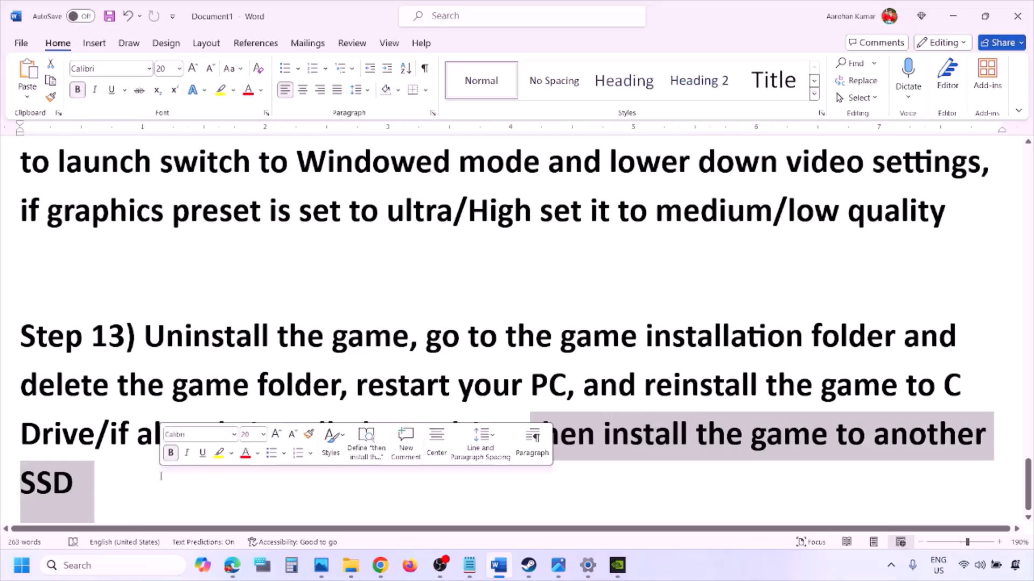
{"action": "left_click", "coordinate": [161, 476]}
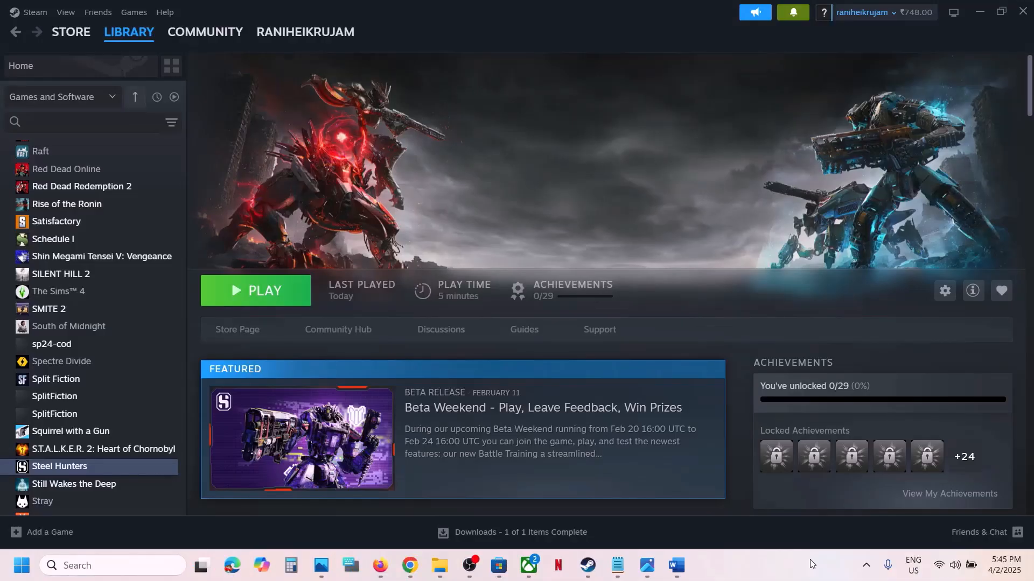